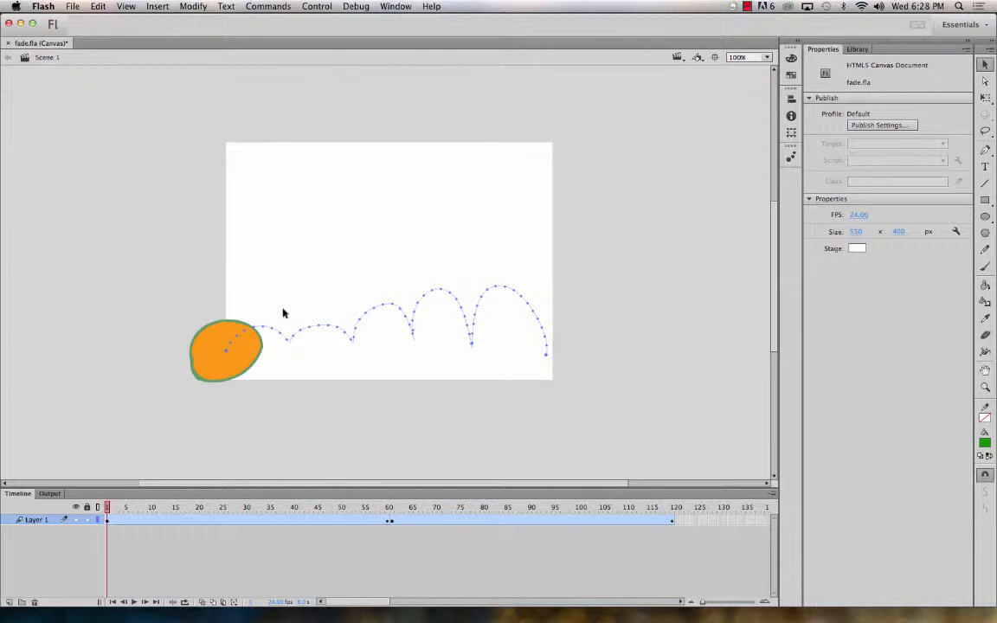
# Add a new layer above Layer 1 and keep the playhead at frame 1.
pyautogui.click(9, 601)
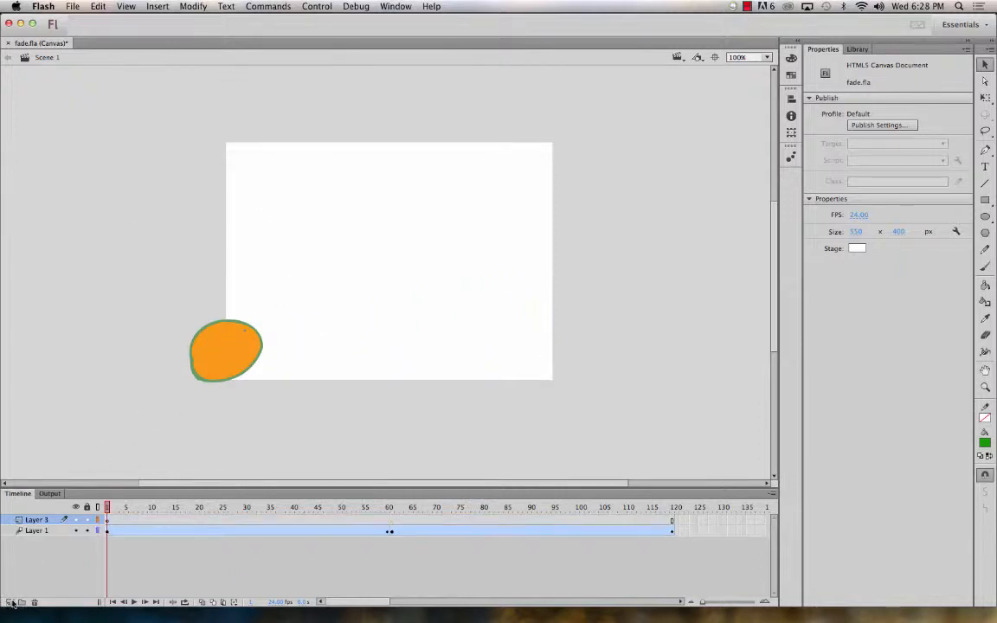
pyautogui.click(120, 508)
pyautogui.moveTo(113, 511); pyautogui.dragTo(54, 484)
# Draw a black rectangle with no stroke, about 704 × 504 px, covering the whole stage on the new layer.
pyautogui.click(986, 200)
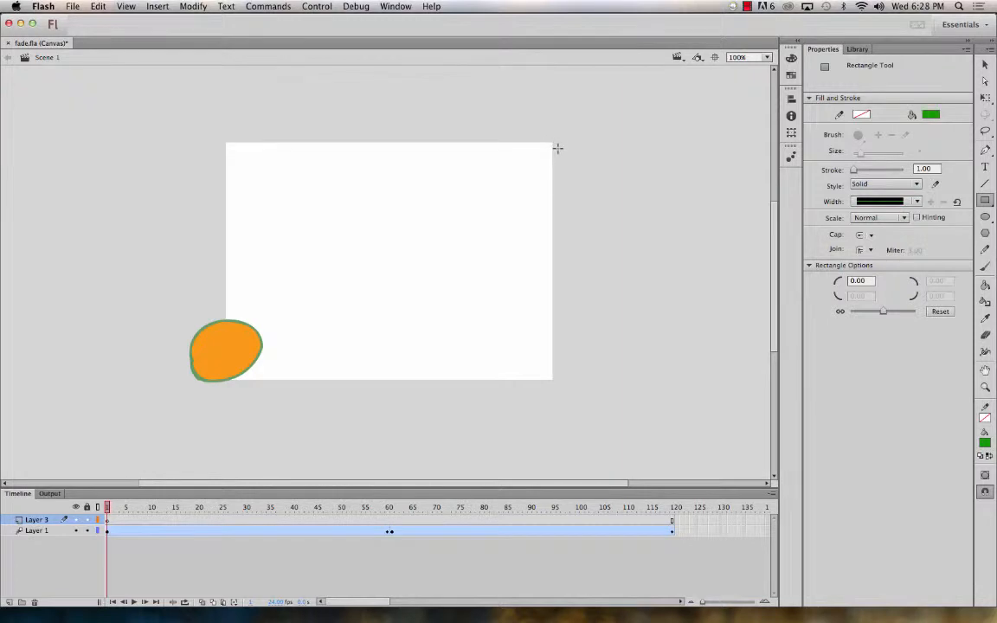
pyautogui.click(931, 114)
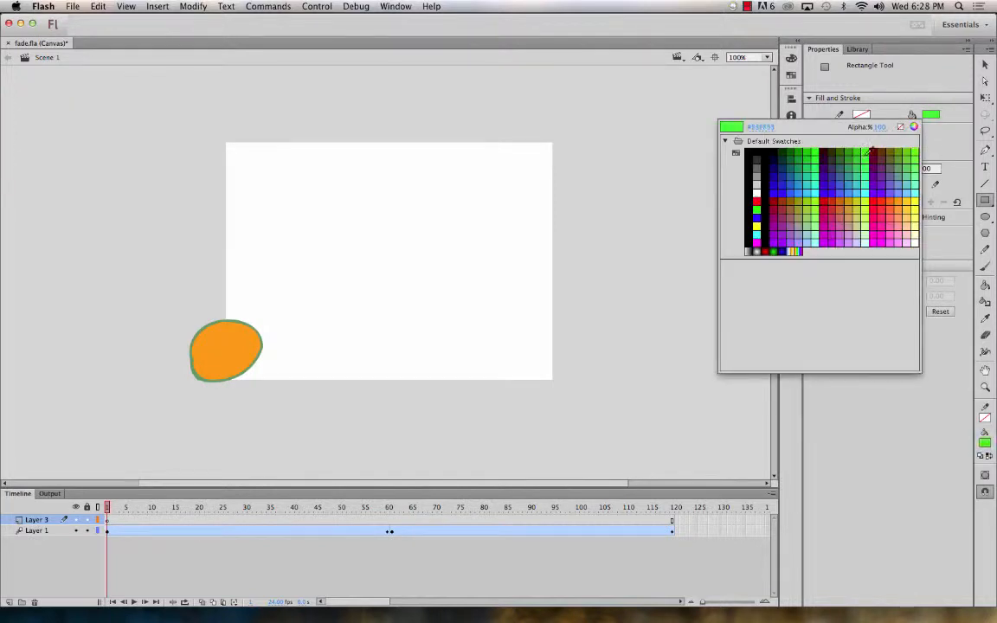
pyautogui.click(759, 148)
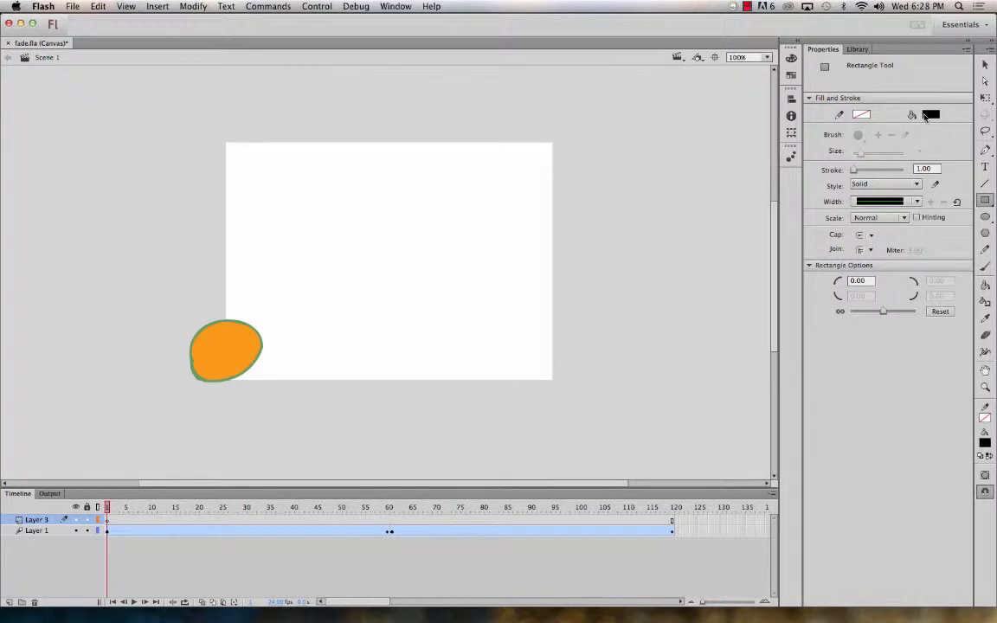
pyautogui.click(861, 115)
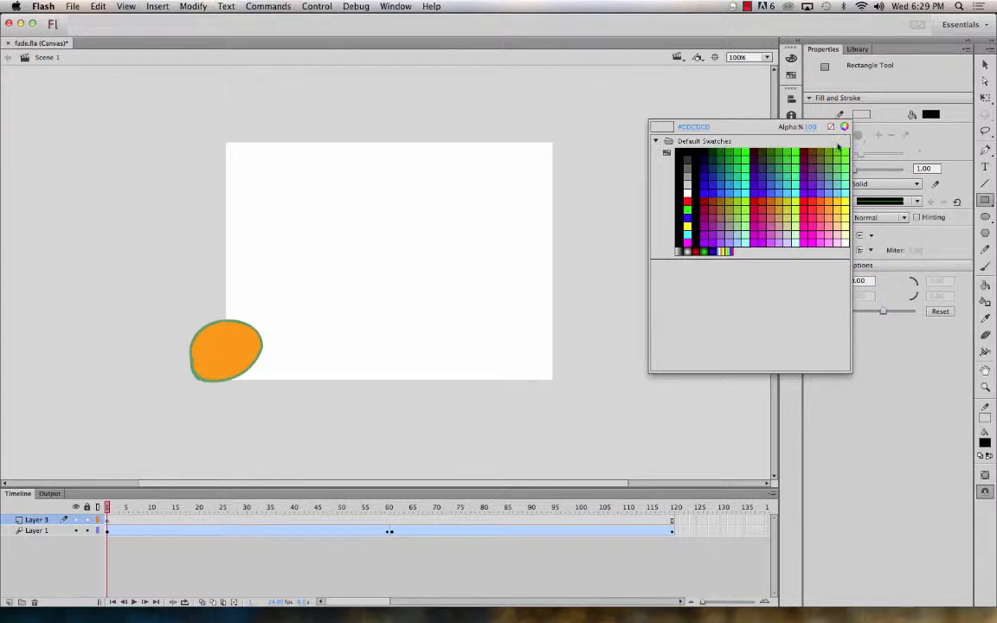
pyautogui.click(982, 201)
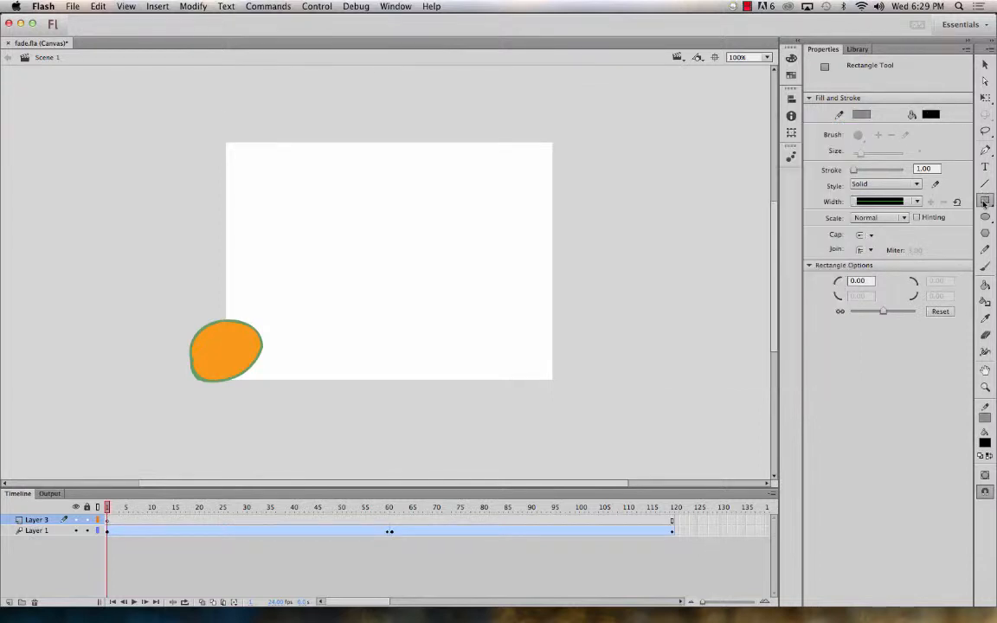
pyautogui.click(861, 114)
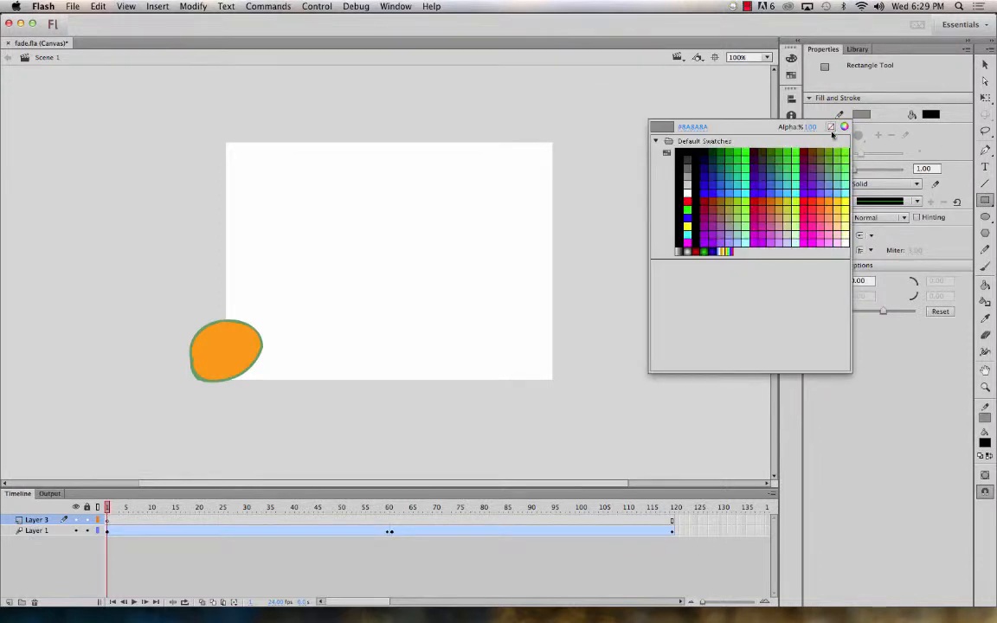
pyautogui.click(831, 126)
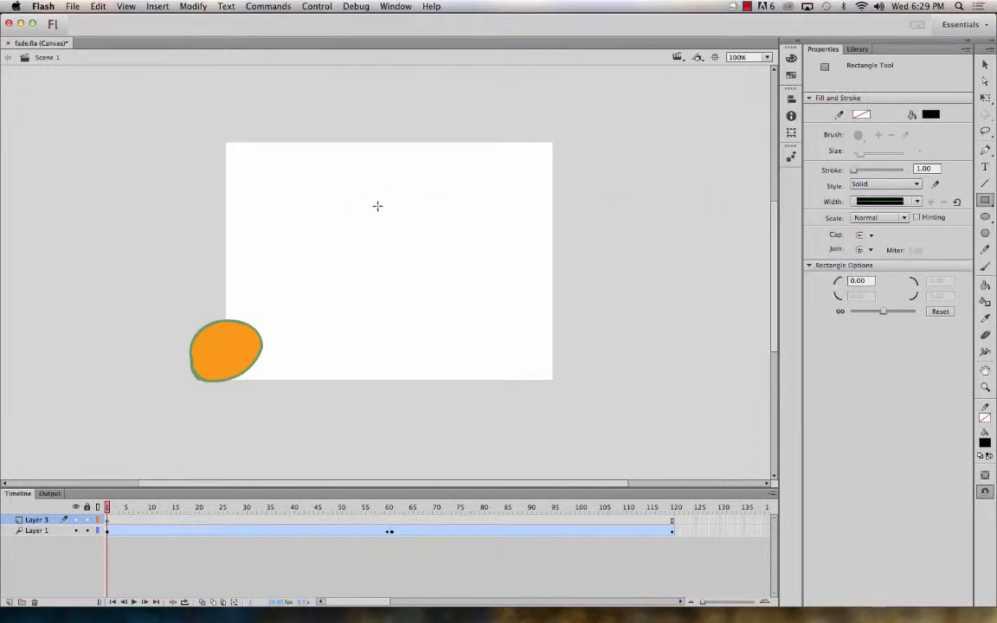
pyautogui.moveTo(192, 116); pyautogui.dragTo(610, 416)
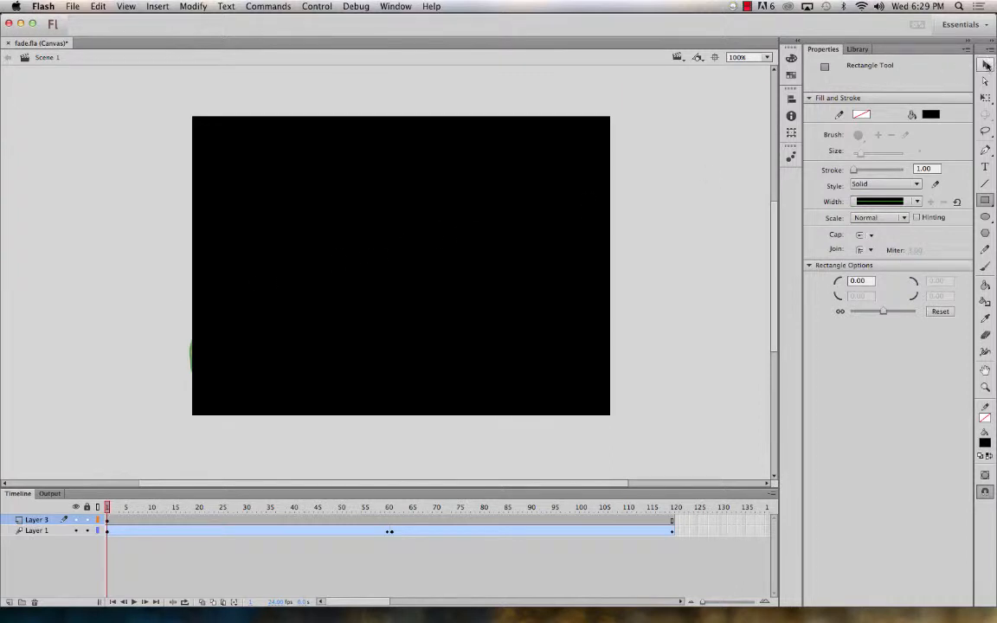
# Set the black rectangle's position to X 0, Y 0 and its size to 550 × 400 px.
pyautogui.press('v')
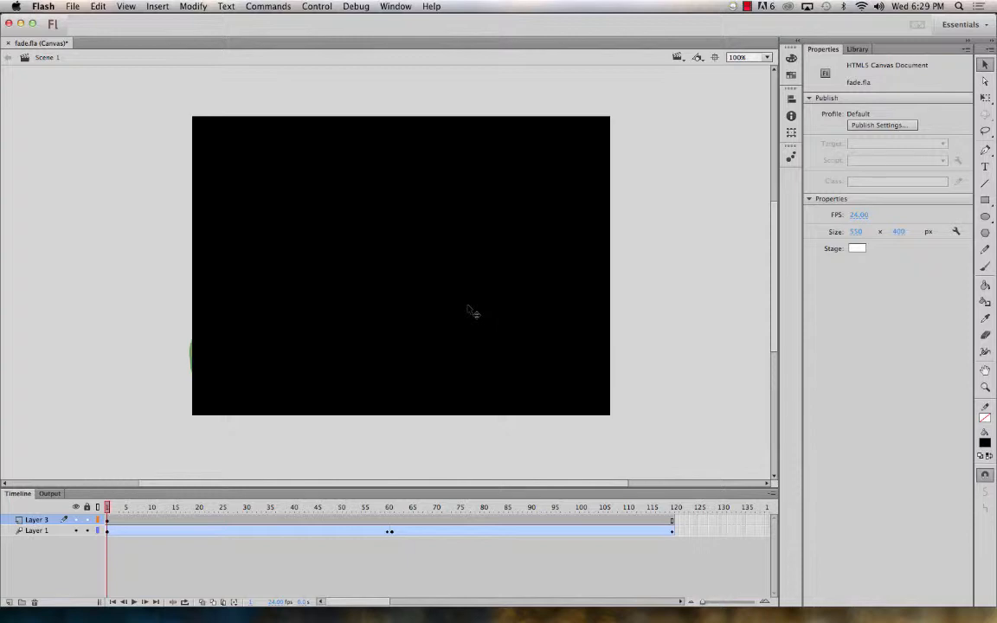
pyautogui.click(333, 206)
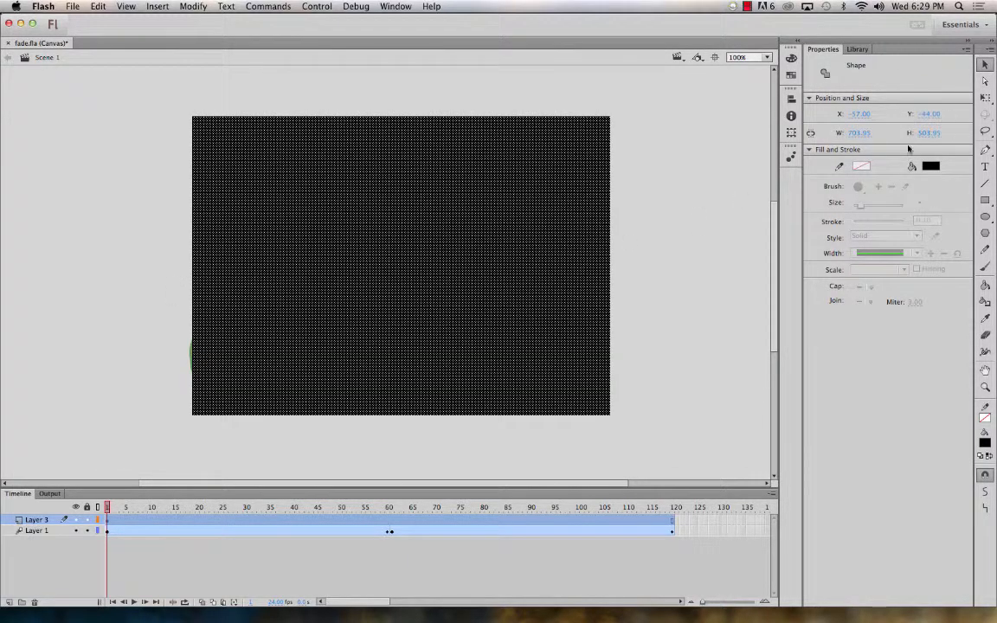
pyautogui.click(860, 114)
pyautogui.write('0')
pyautogui.press('Tab')
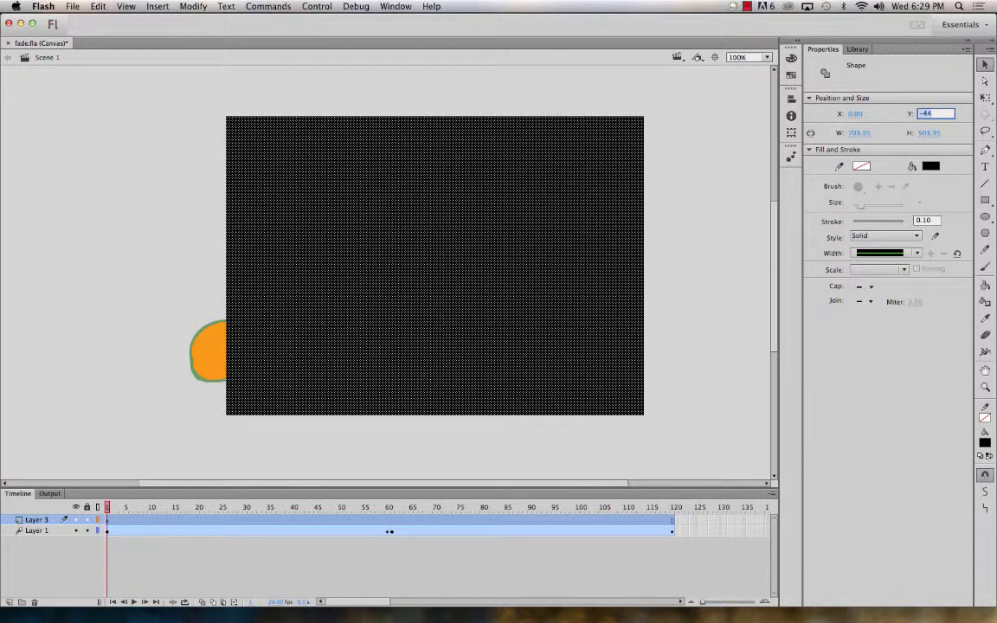
pyautogui.write('0')
pyautogui.press('Tab')
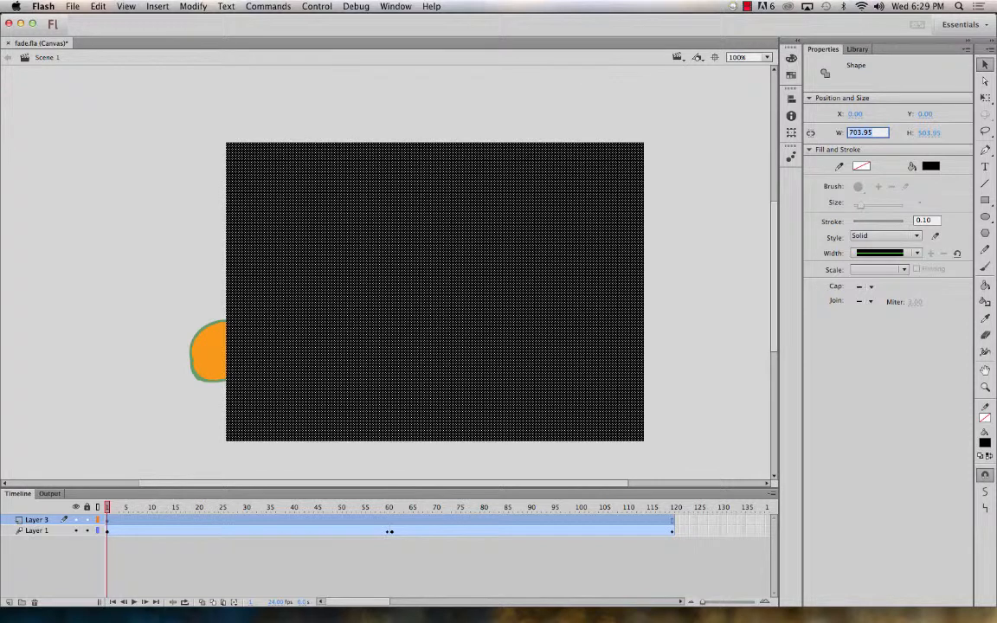
pyautogui.write('550')
pyautogui.press('Tab')
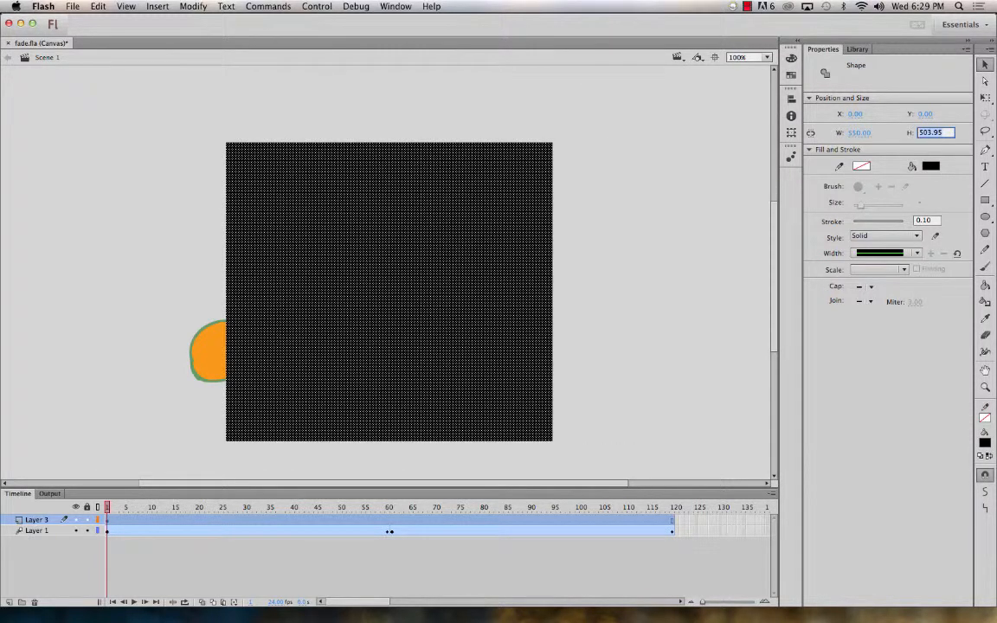
pyautogui.write('400')
pyautogui.press('Return')
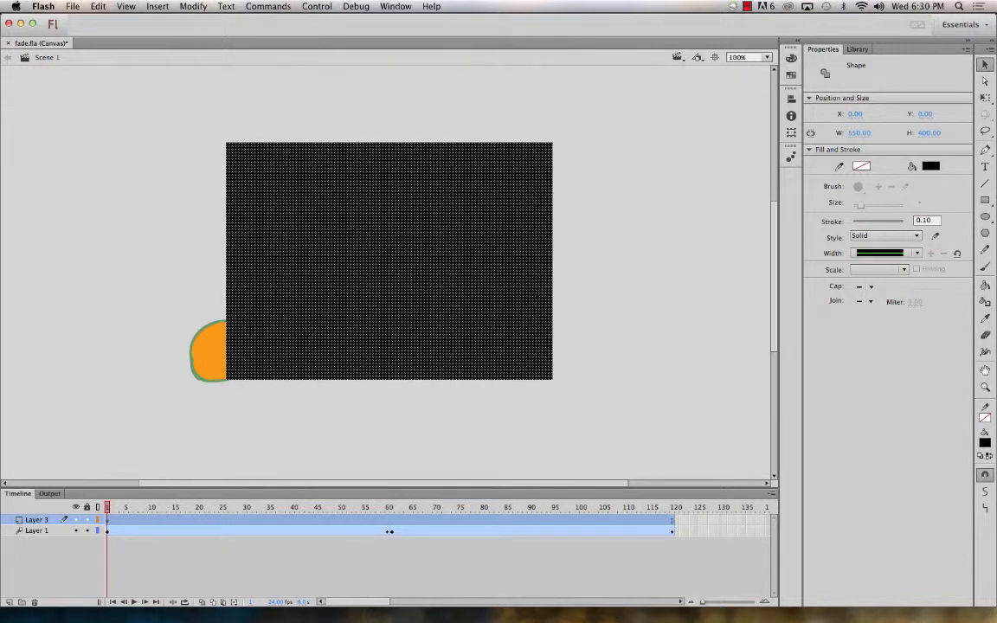
pyautogui.click(586, 302)
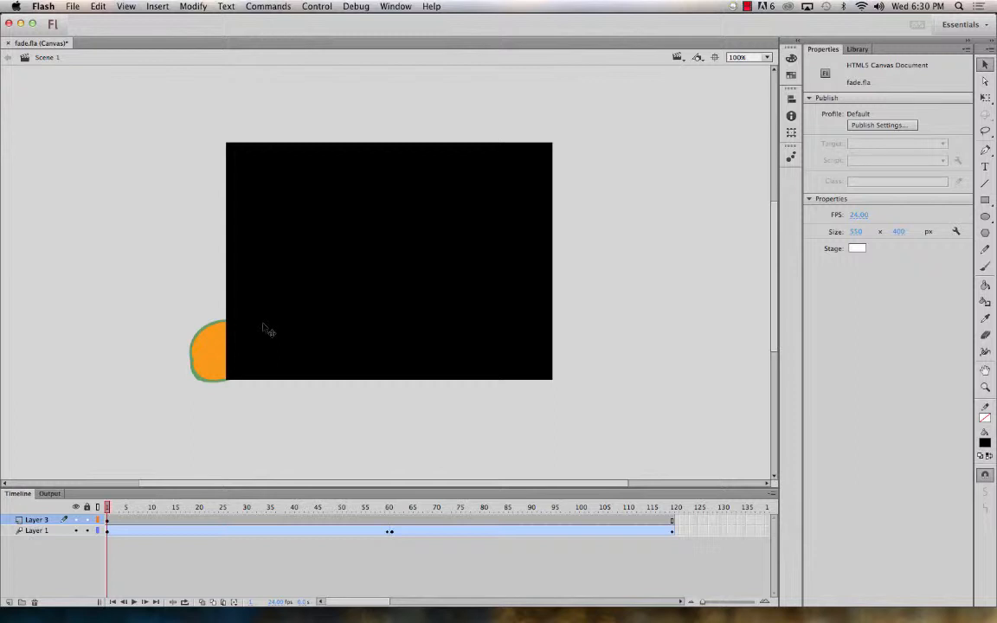
# Convert the black rectangle to a Movie Clip symbol named fadeToBlackBox and check it in the library.
pyautogui.click(431, 249)
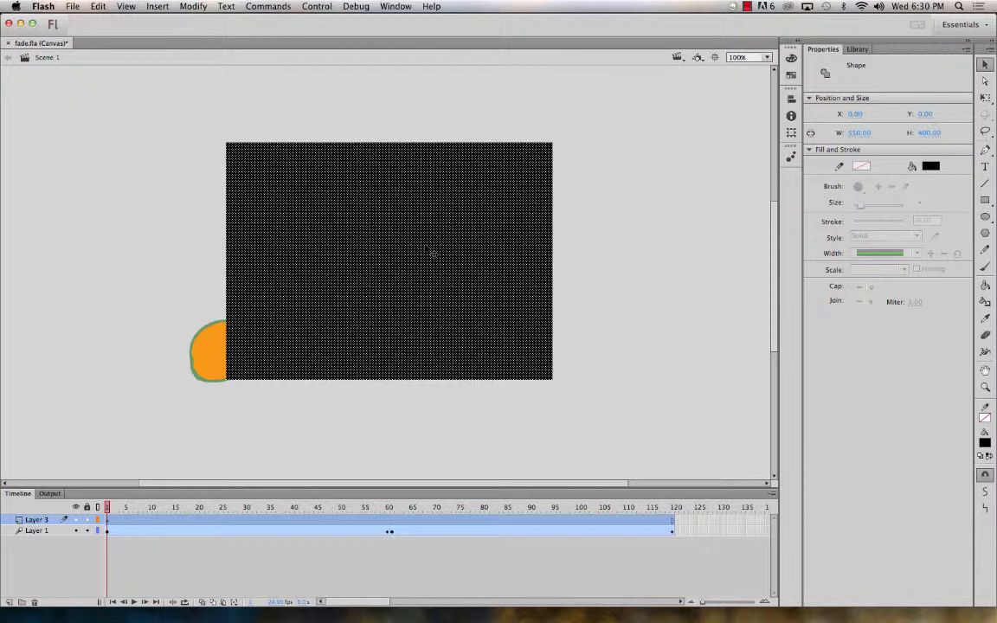
pyautogui.press('F8')
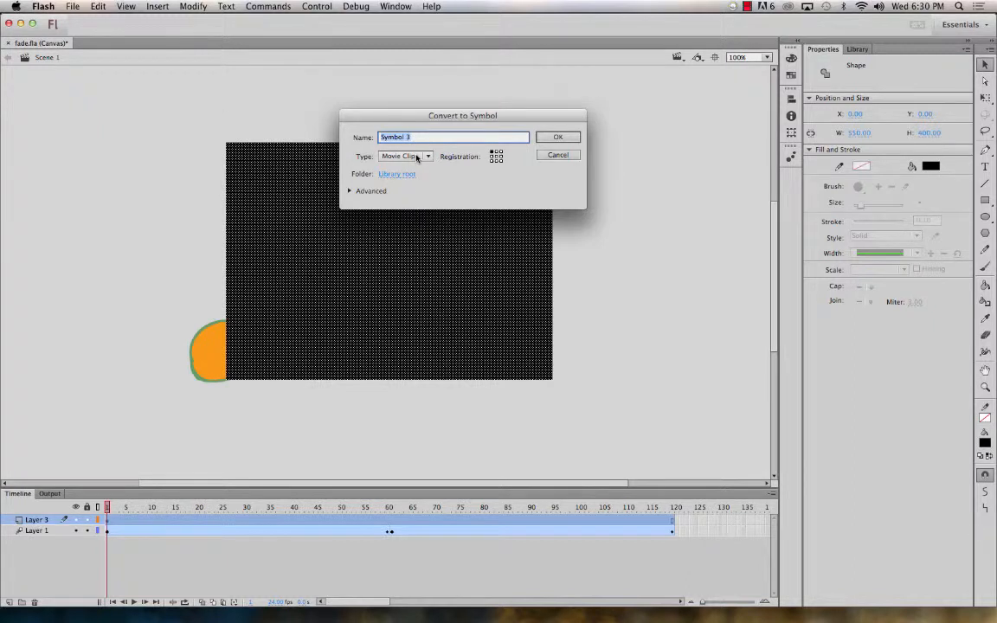
pyautogui.write('fadeToBlackBox')
pyautogui.press('Return')
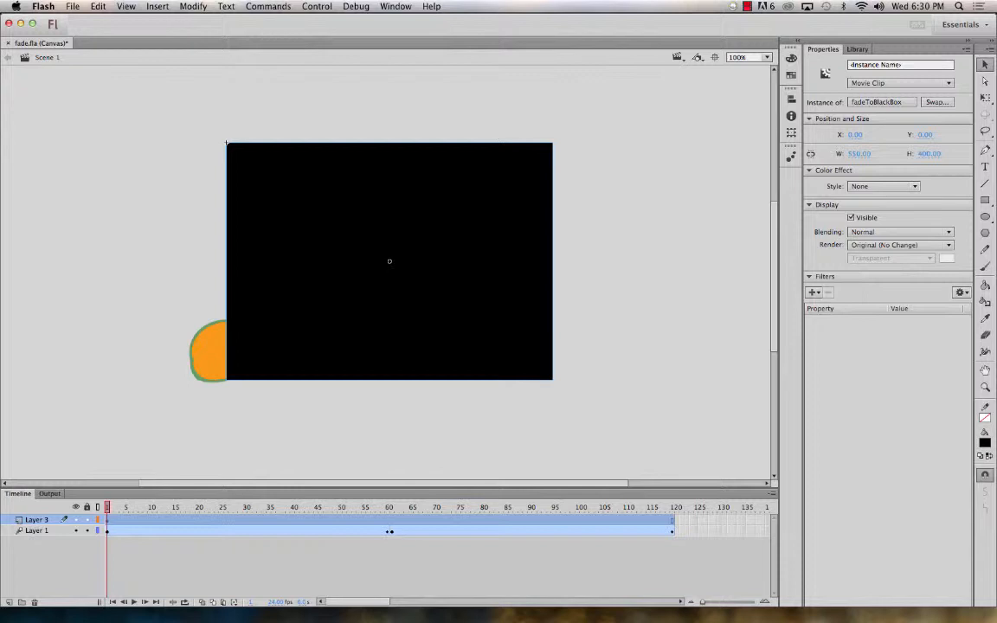
pyautogui.click(858, 48)
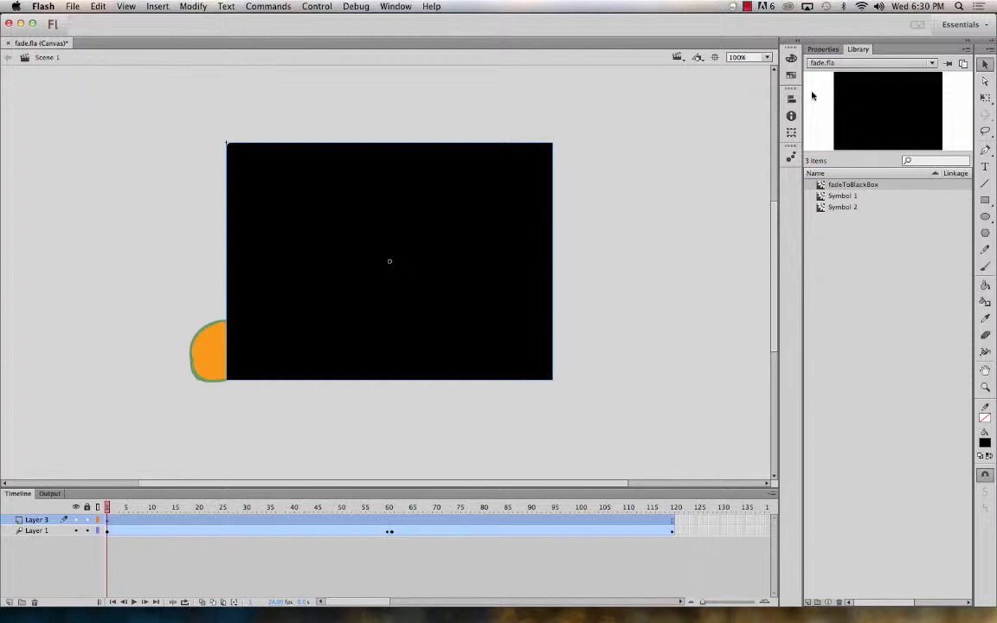
pyautogui.click(823, 49)
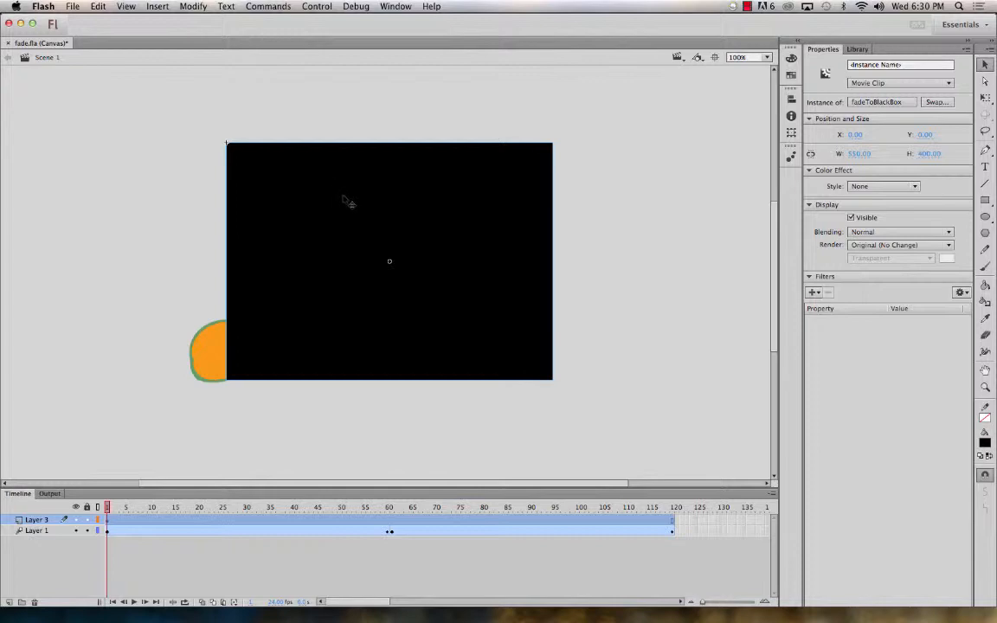
# Create a classic tween on Layer 3 starting from frame 1.
pyautogui.rightClick(345, 197)
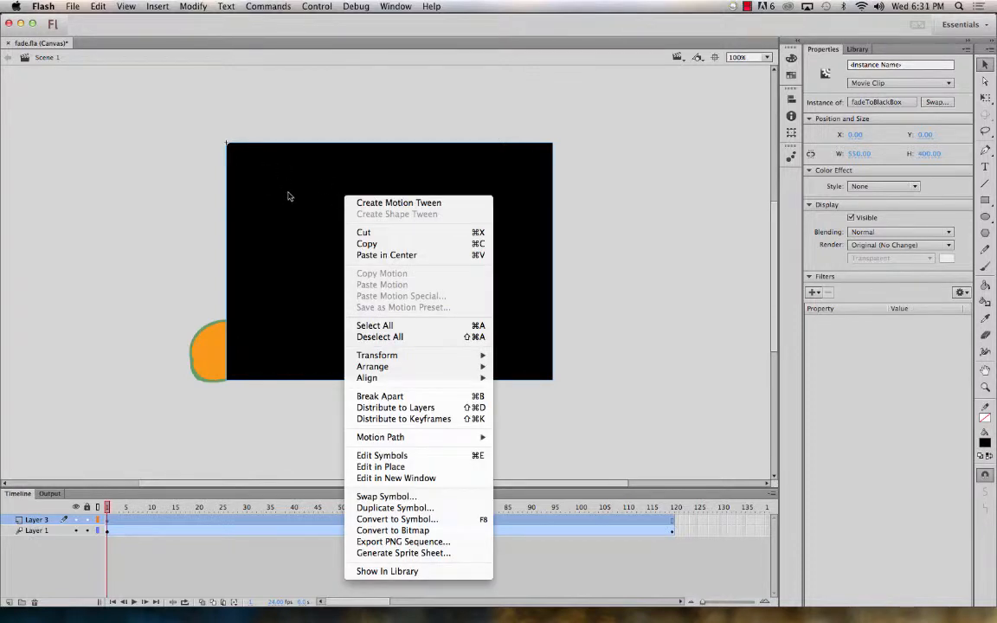
pyautogui.click(169, 164)
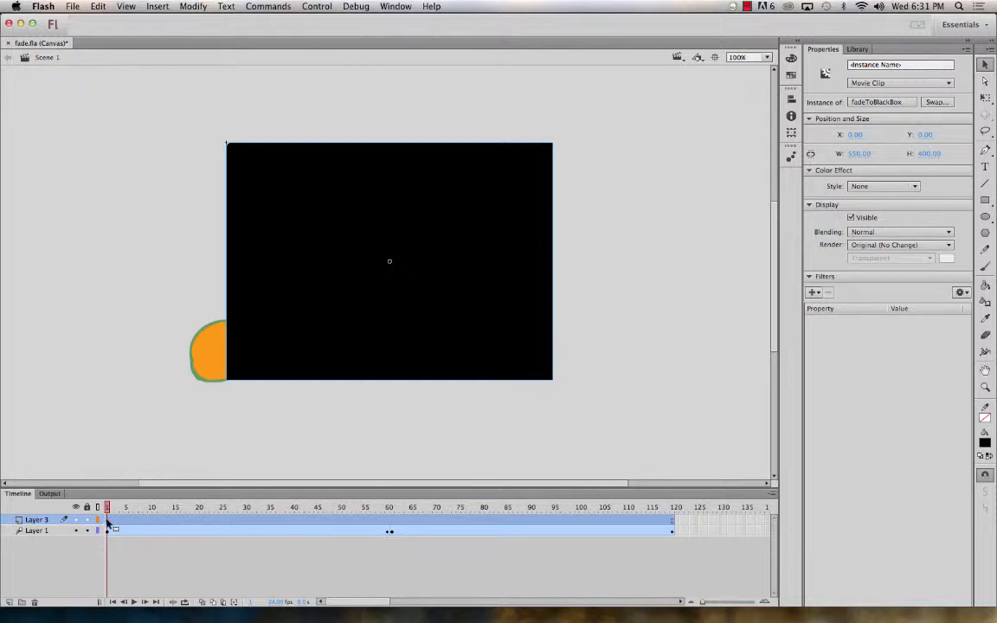
pyautogui.click(107, 520)
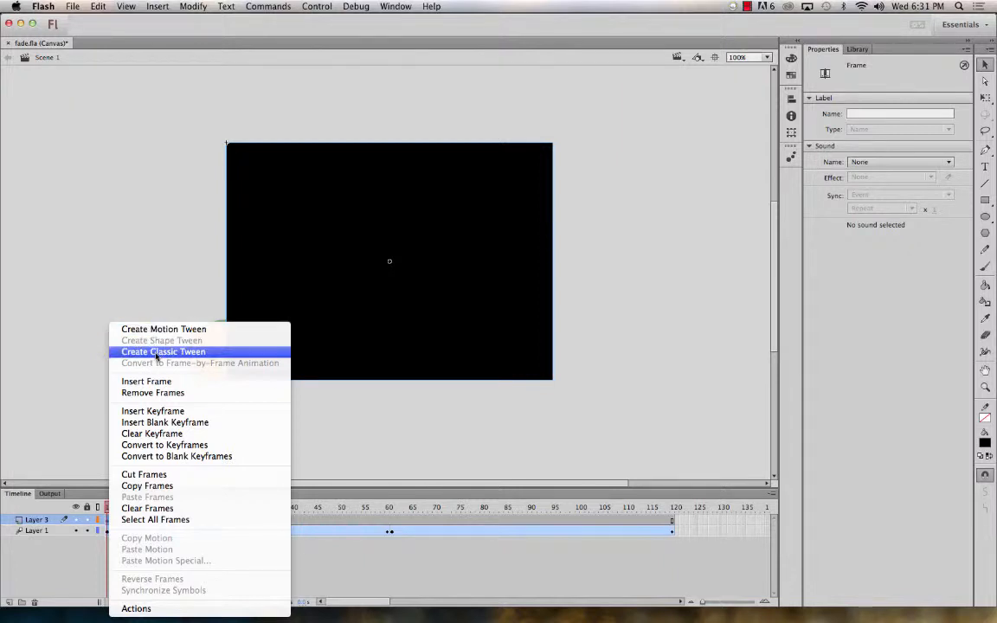
pyautogui.click(156, 353)
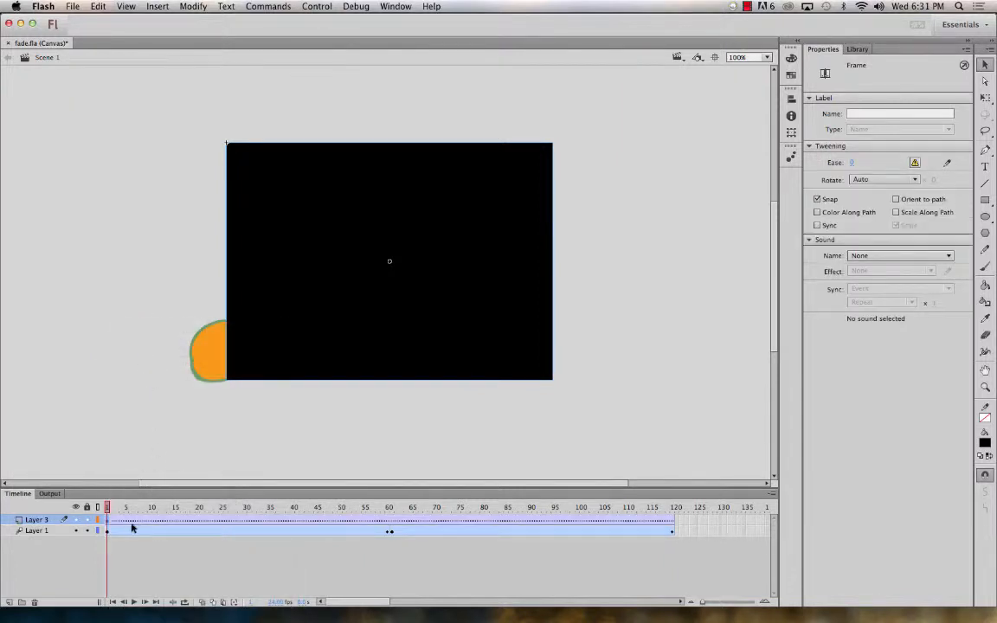
# Insert a keyframe at frame 120 of Layer 3 and select the black box on it.
pyautogui.moveTo(106, 508); pyautogui.dragTo(684, 536)
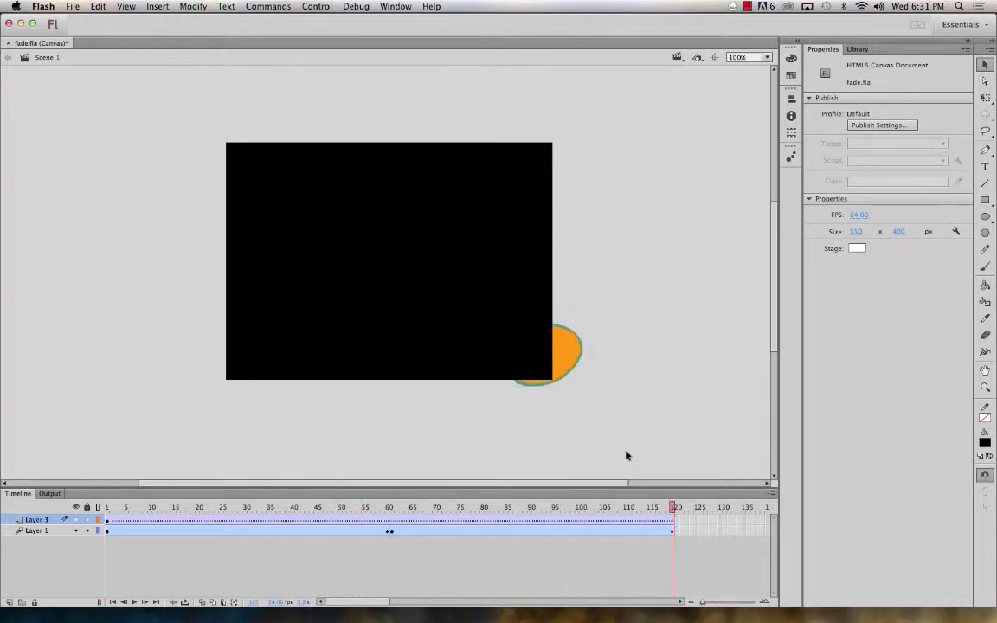
pyautogui.press('F6')
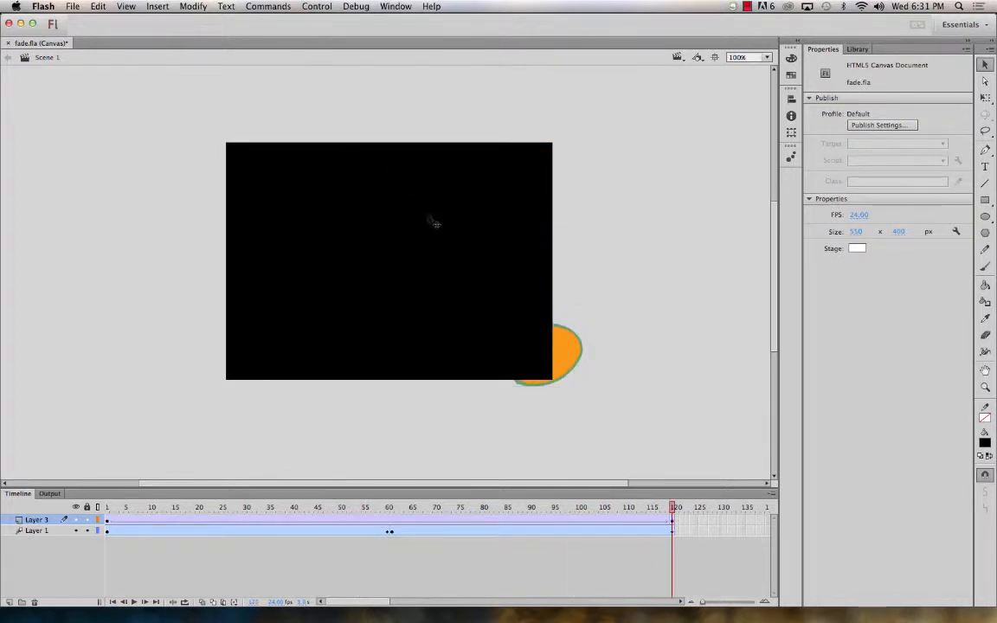
pyautogui.click(495, 284)
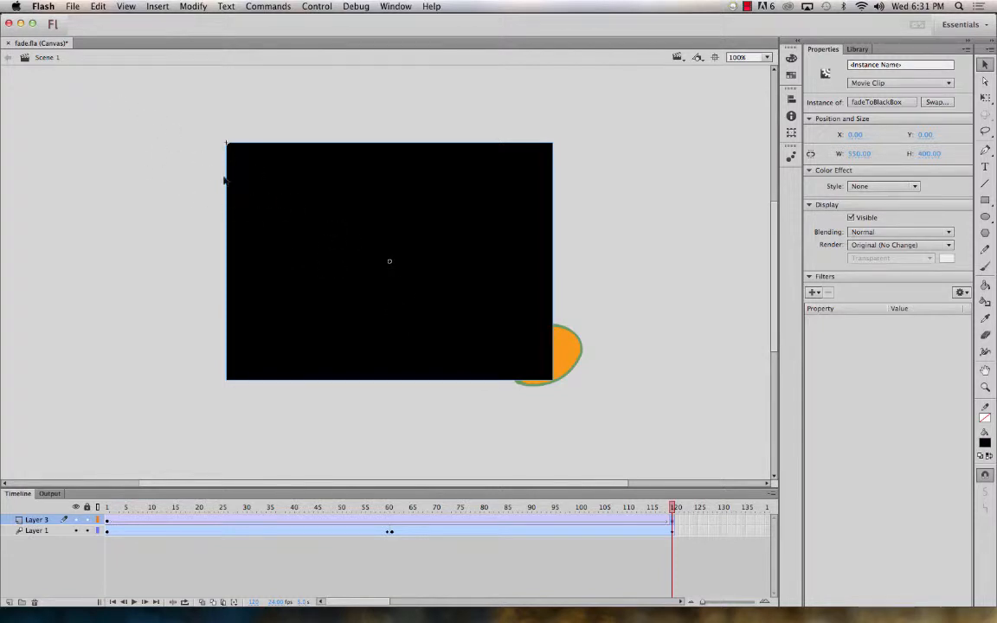
pyautogui.click(198, 186)
pyautogui.click(256, 197)
# Try a Brightness color effect of -9% on the black box at frame 120.
pyautogui.click(861, 187)
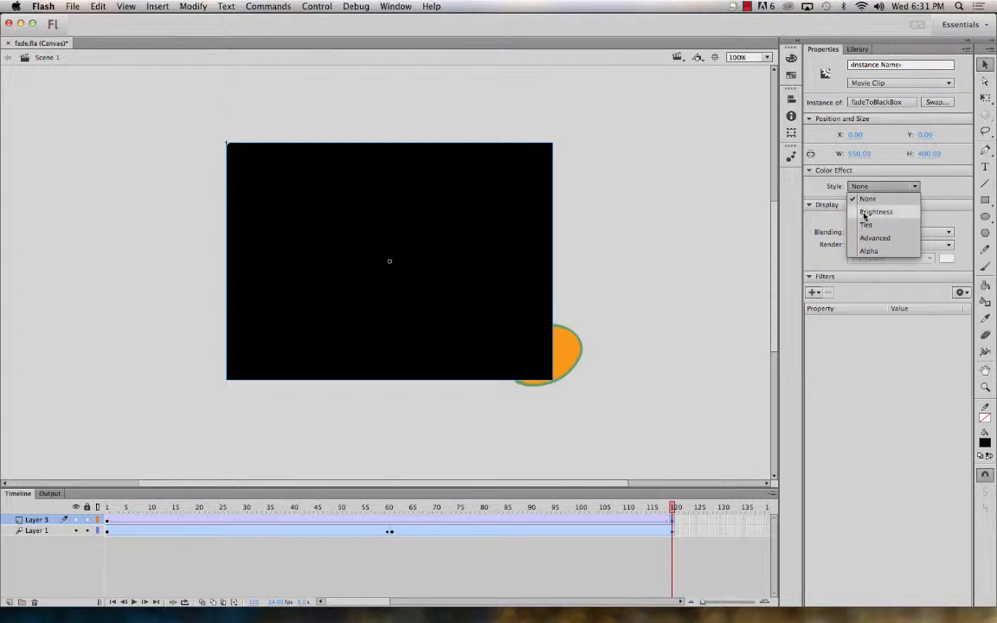
pyautogui.click(866, 214)
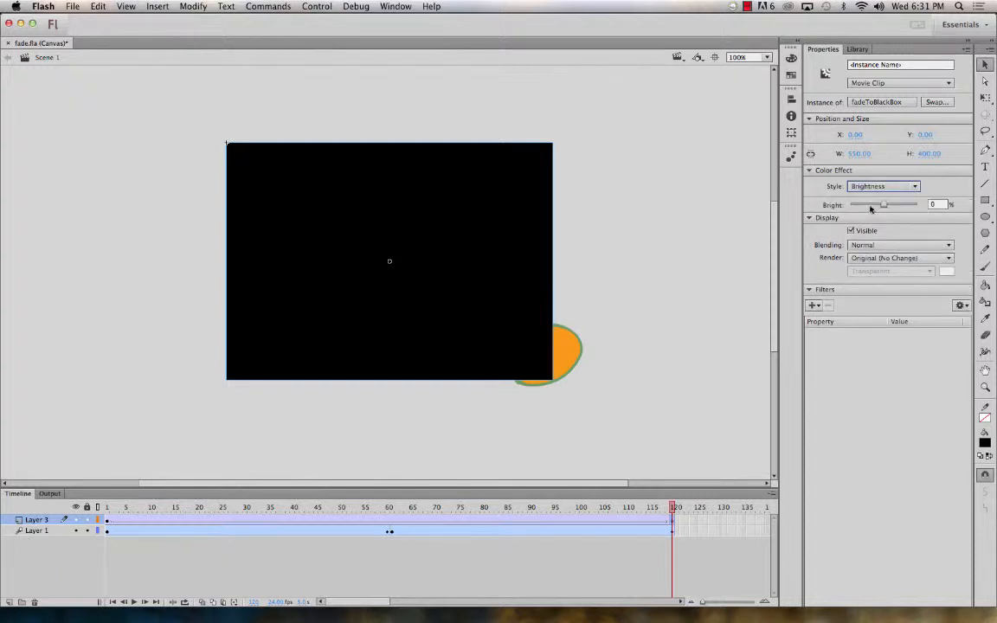
pyautogui.moveTo(873, 206)
pyautogui.mouseDown()
pyautogui.moveTo(916, 206)
pyautogui.moveTo(823, 206)
pyautogui.moveTo(904, 205)
pyautogui.moveTo(881, 201)
pyautogui.mouseUp()
# Apply an Alpha color effect to the black box at frame 120, making it nearly transparent.
pyautogui.click(882, 187)
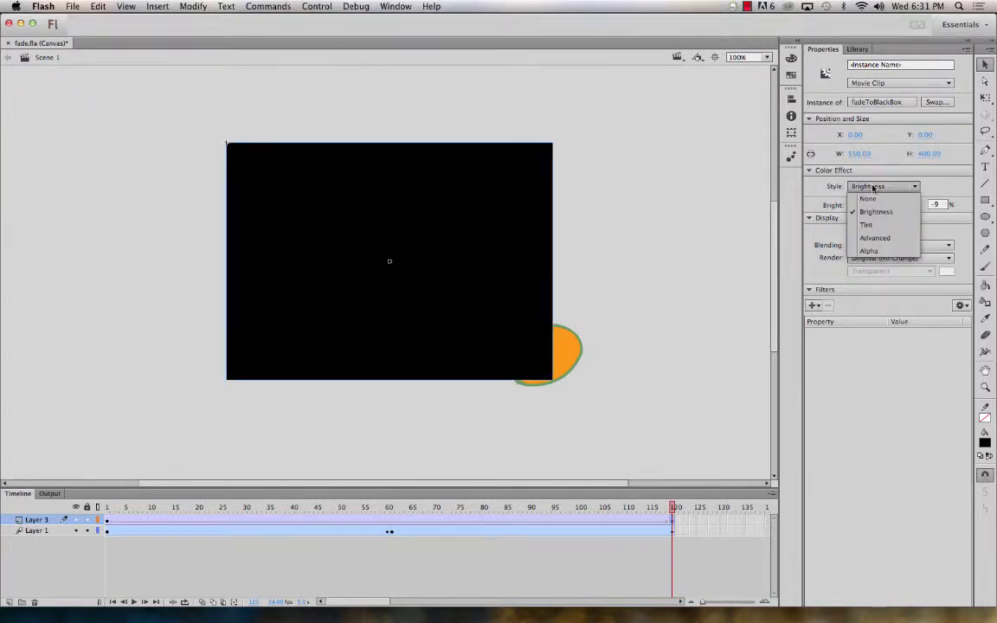
pyautogui.click(868, 251)
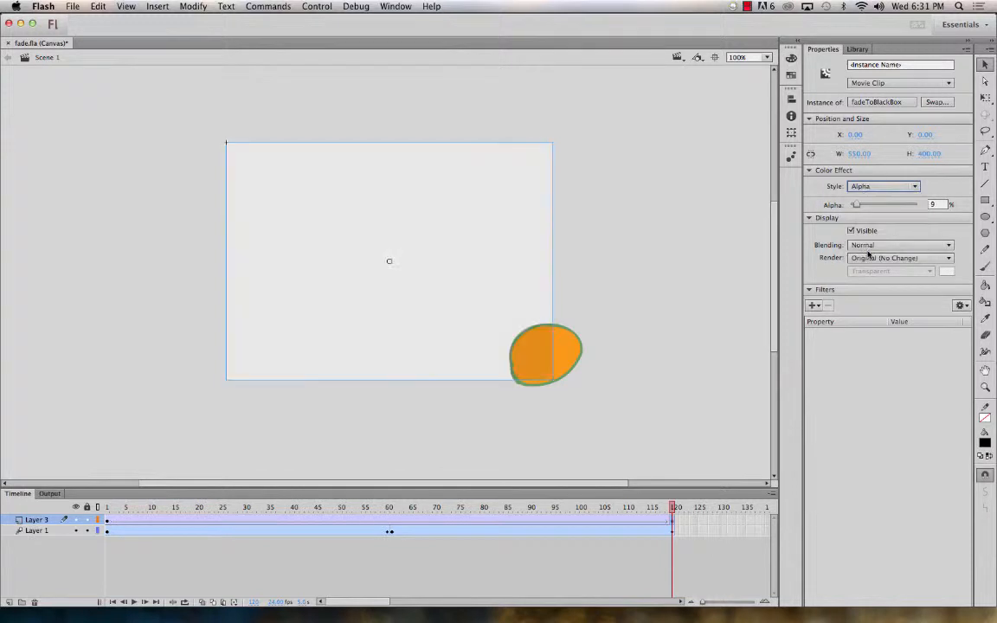
pyautogui.moveTo(856, 206)
pyautogui.mouseDown()
pyautogui.moveTo(922, 207)
pyautogui.moveTo(863, 209)
pyautogui.mouseUp()
pyautogui.click(605, 329)
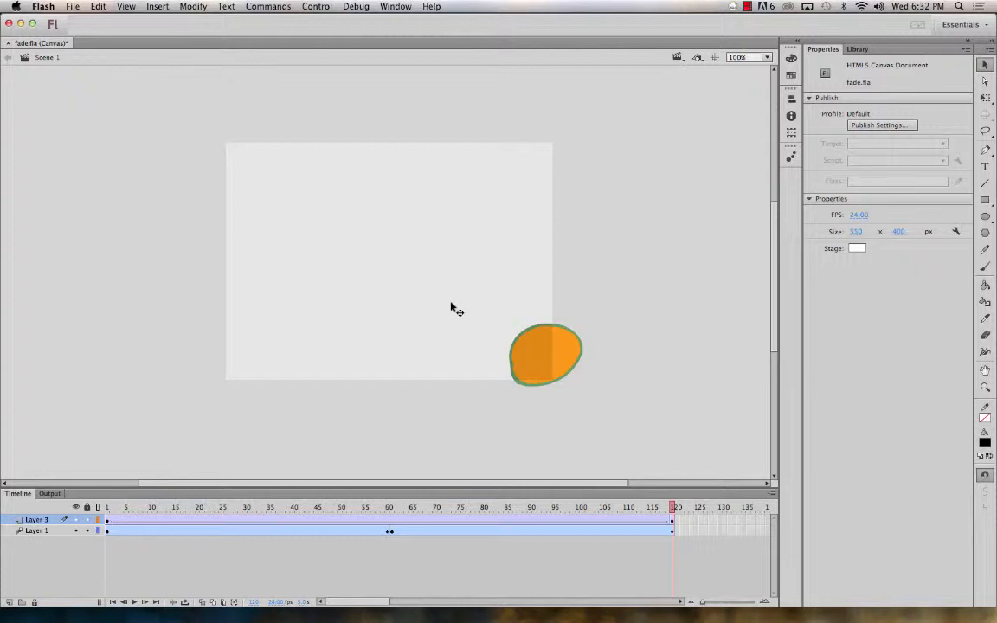
# Extend the last motion tween of Layer 1 to frame 122 and scrub the playhead back to frame 1.
pyautogui.click(677, 519)
pyautogui.click(674, 533)
pyautogui.moveTo(672, 532); pyautogui.dragTo(679, 508)
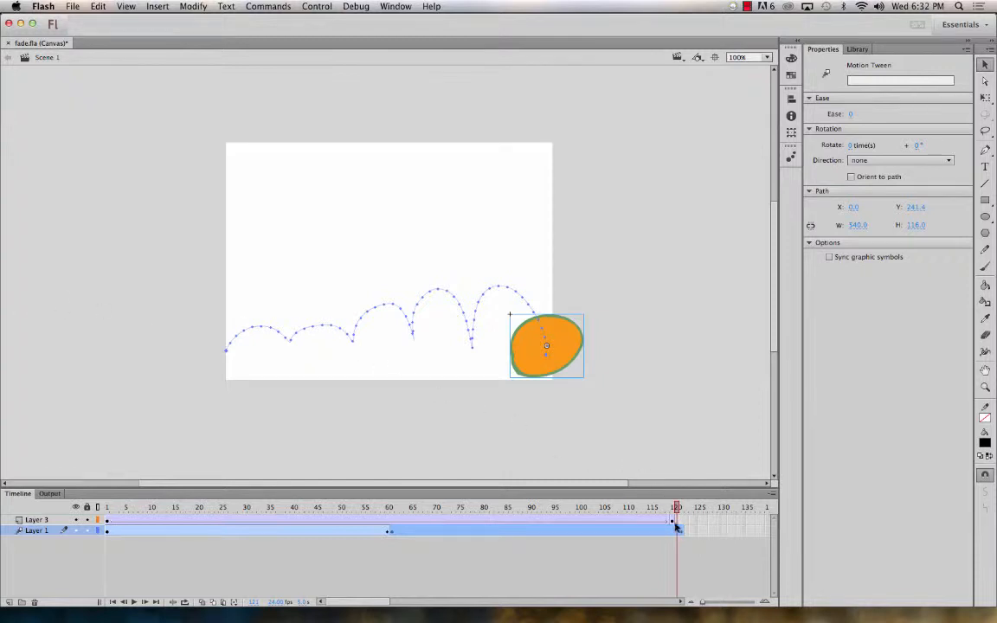
pyautogui.moveTo(677, 519); pyautogui.dragTo(2, 465)
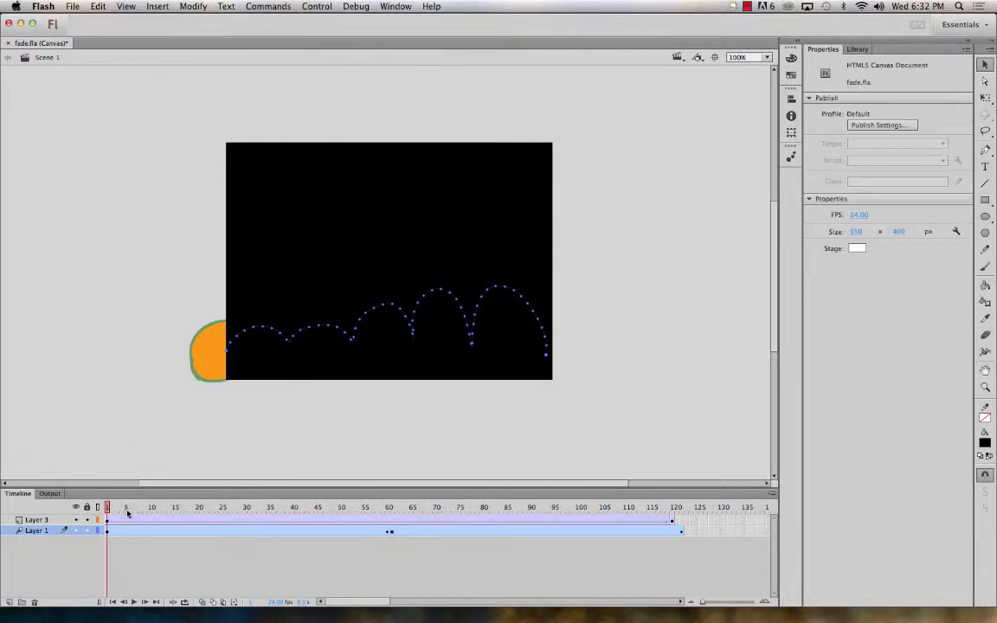
# Scrub through the timeline to preview the black box fading over the bouncing-ball animation.
pyautogui.click(121, 519)
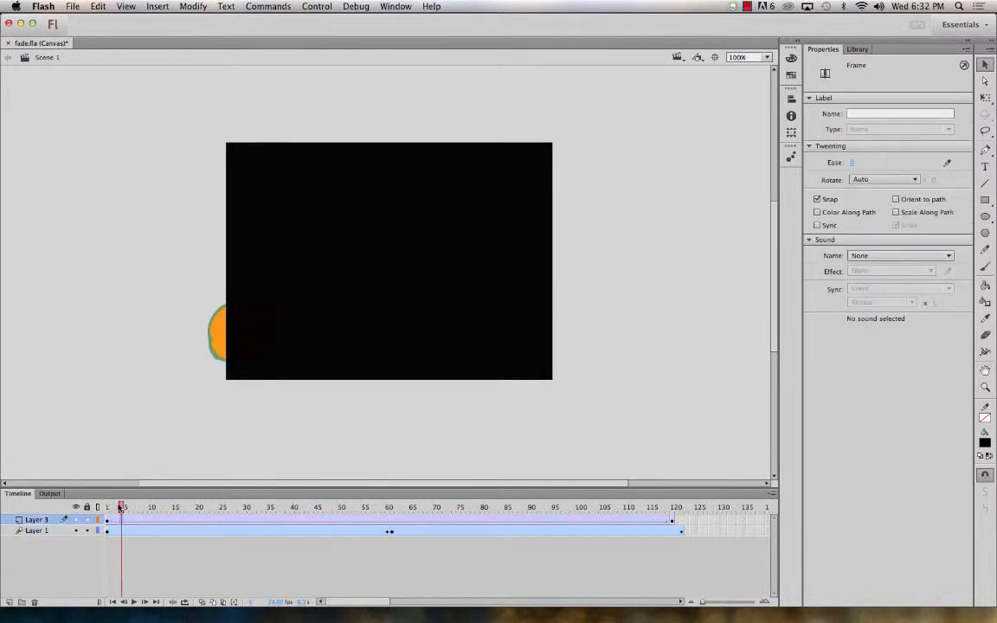
pyautogui.moveTo(121, 507); pyautogui.dragTo(668, 494)
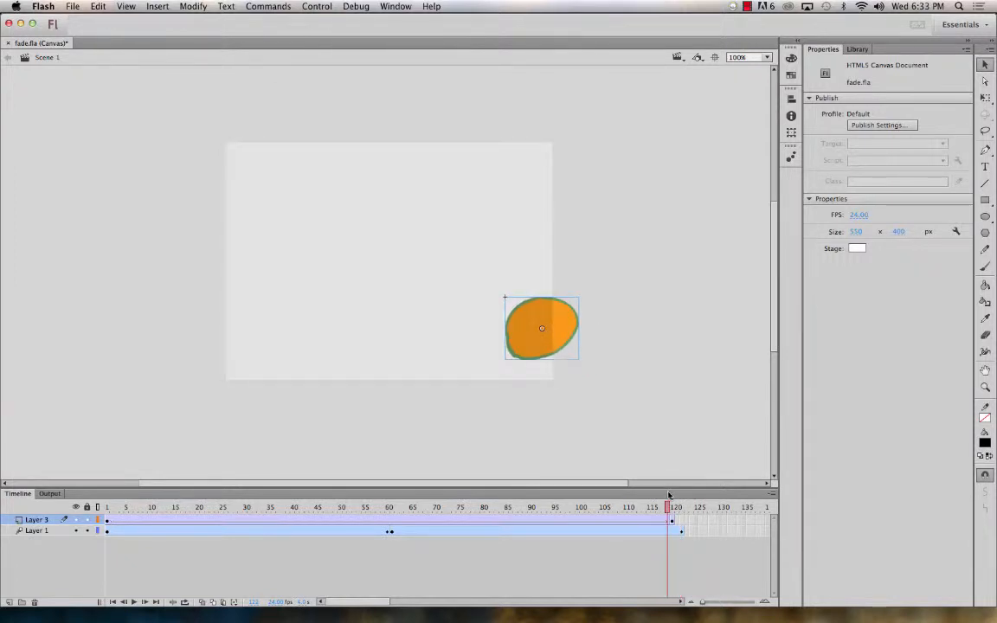
pyautogui.moveTo(668, 494); pyautogui.dragTo(52, 446)
# Move the black box's end keyframe on Layer 3 from frame 120 to frame 31 to shorten the fade.
pyautogui.click(673, 525)
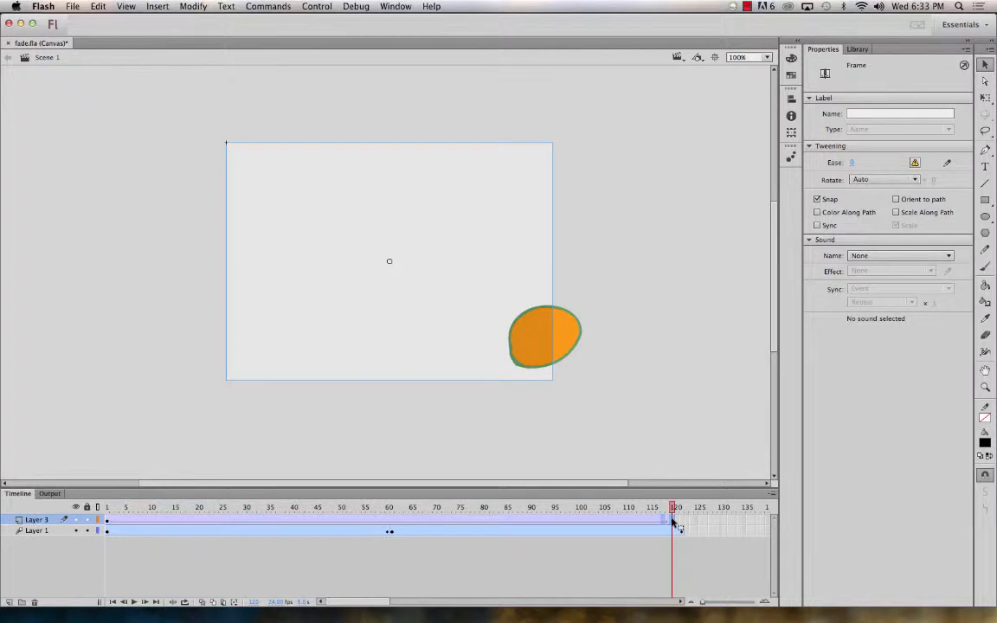
pyautogui.click(250, 508)
pyautogui.moveTo(251, 510)
pyautogui.mouseDown()
pyautogui.moveTo(105, 509)
pyautogui.moveTo(245, 508)
pyautogui.moveTo(169, 485)
pyautogui.moveTo(248, 490)
pyautogui.mouseUp()
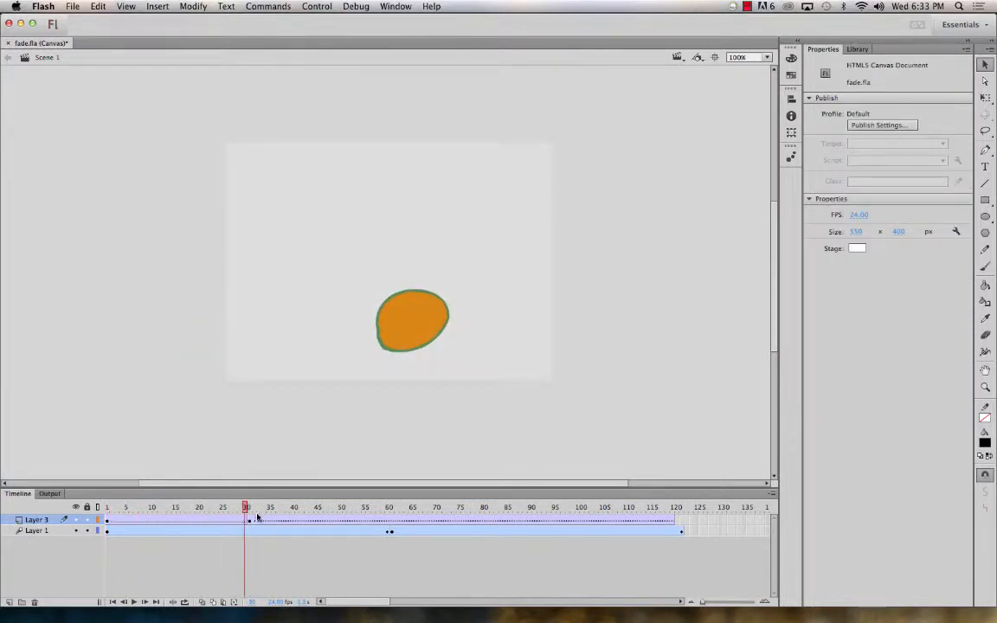
# Insert a blank keyframe at frame 32 of Layer 3 and remove the tween from the frames following it.
pyautogui.click(258, 520)
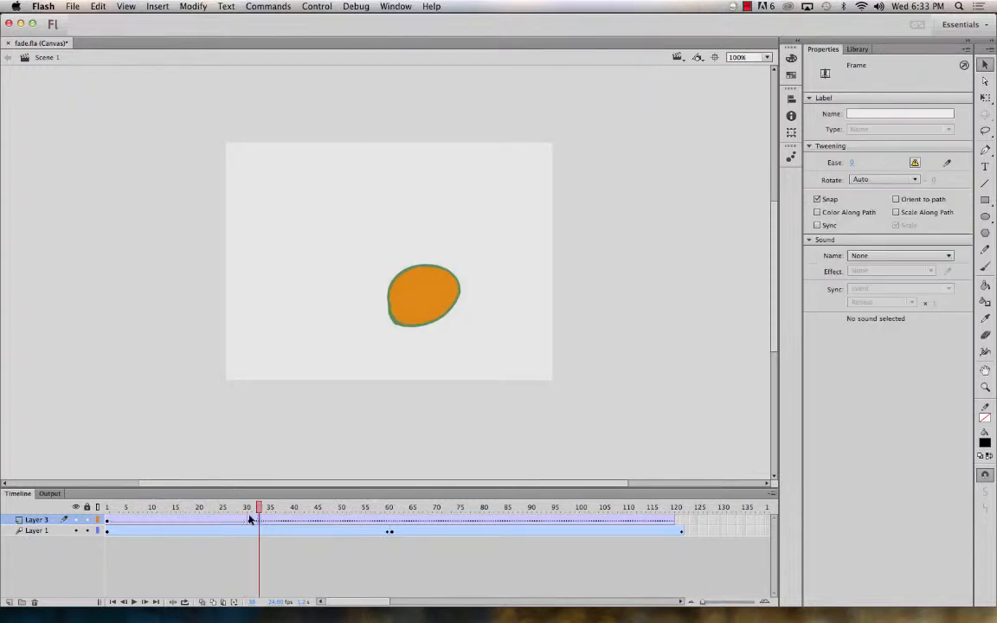
pyautogui.click(252, 521)
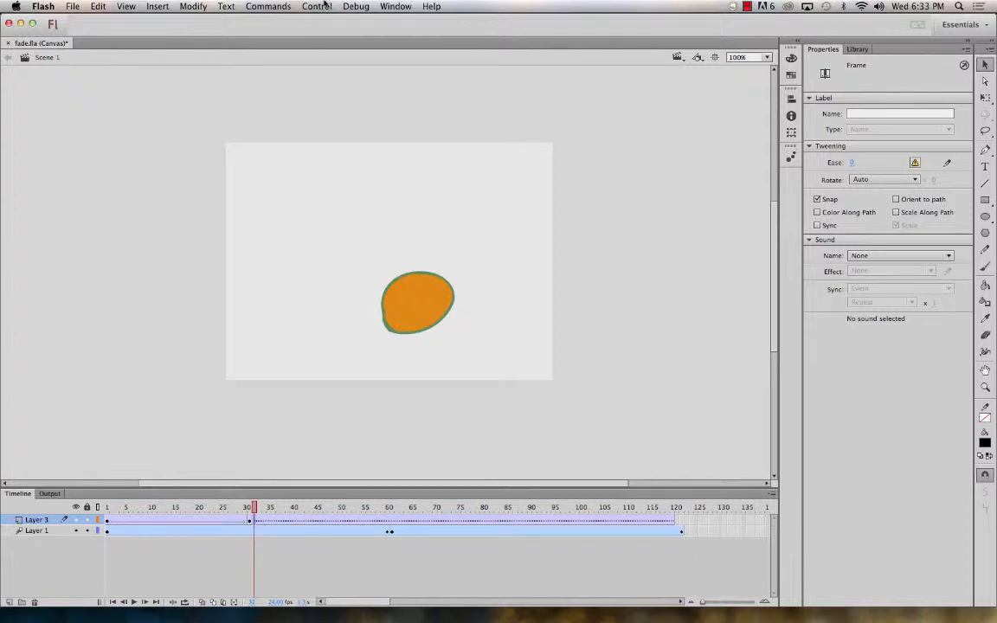
pyautogui.click(158, 6)
pyautogui.moveTo(185, 82)
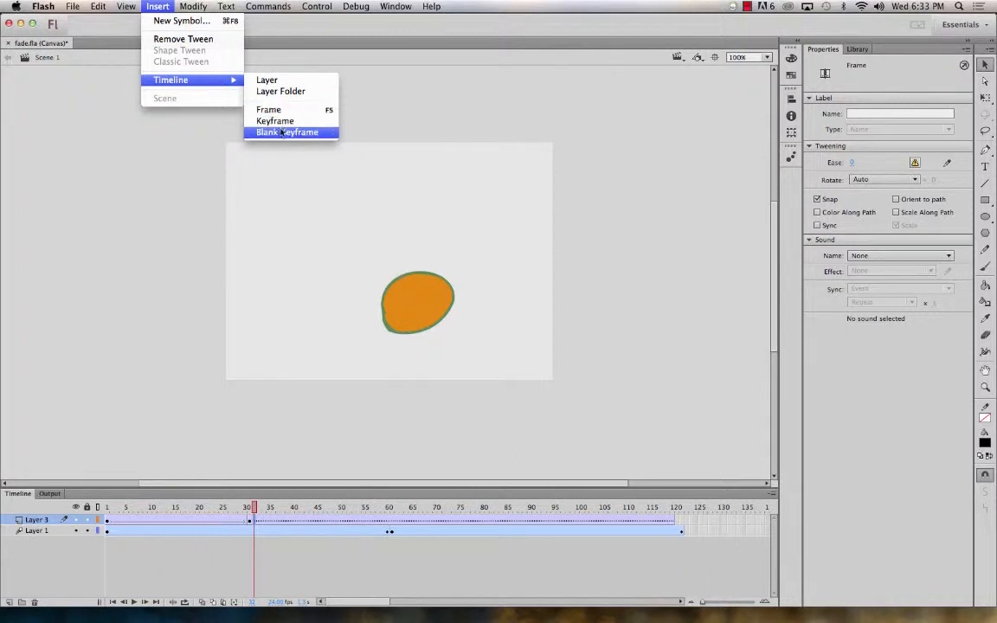
pyautogui.click(333, 134)
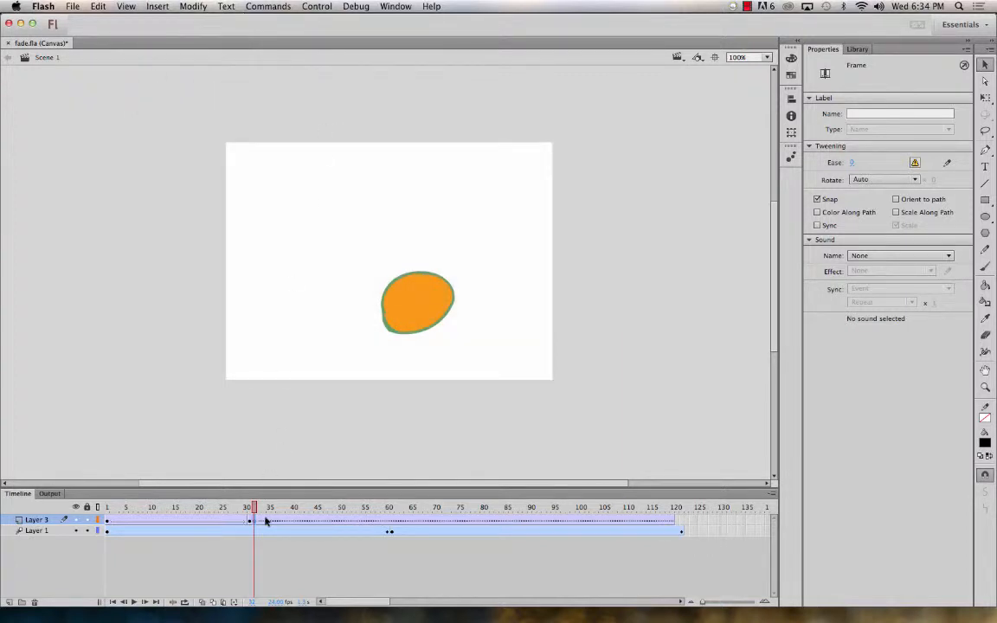
pyautogui.rightClick(266, 521)
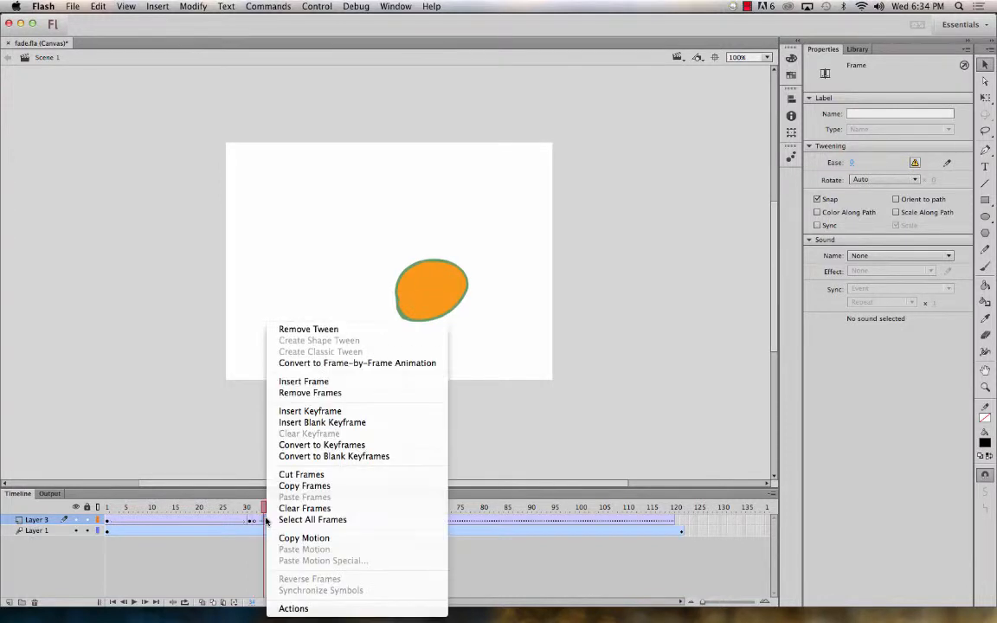
pyautogui.click(289, 329)
# Play the animation from frame 1 to check the shortened fade from black, and return the playhead towards the start.
pyautogui.moveTo(268, 507); pyautogui.dragTo(6, 454)
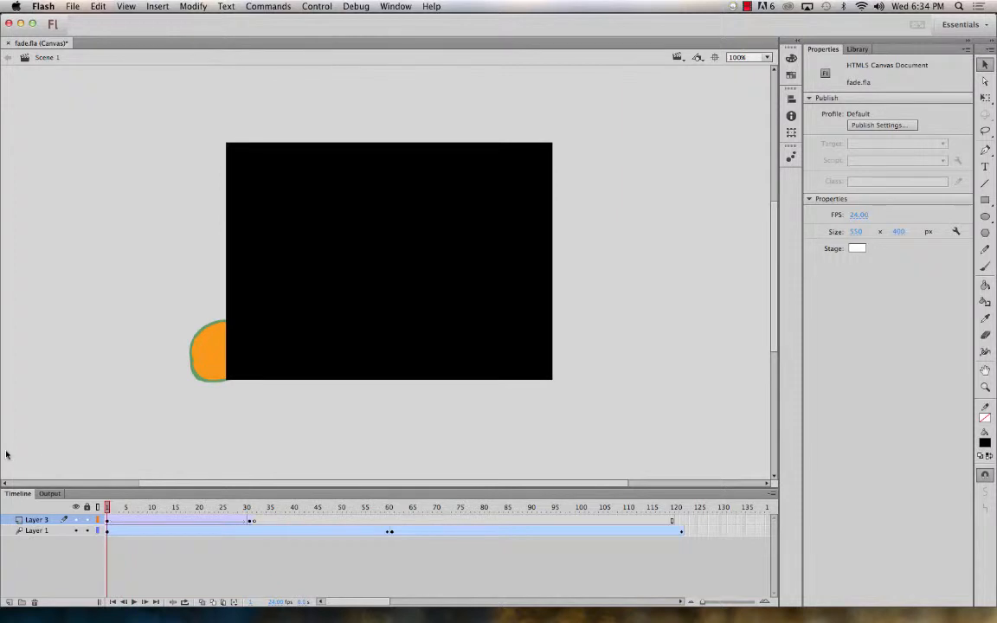
pyautogui.press('Return')
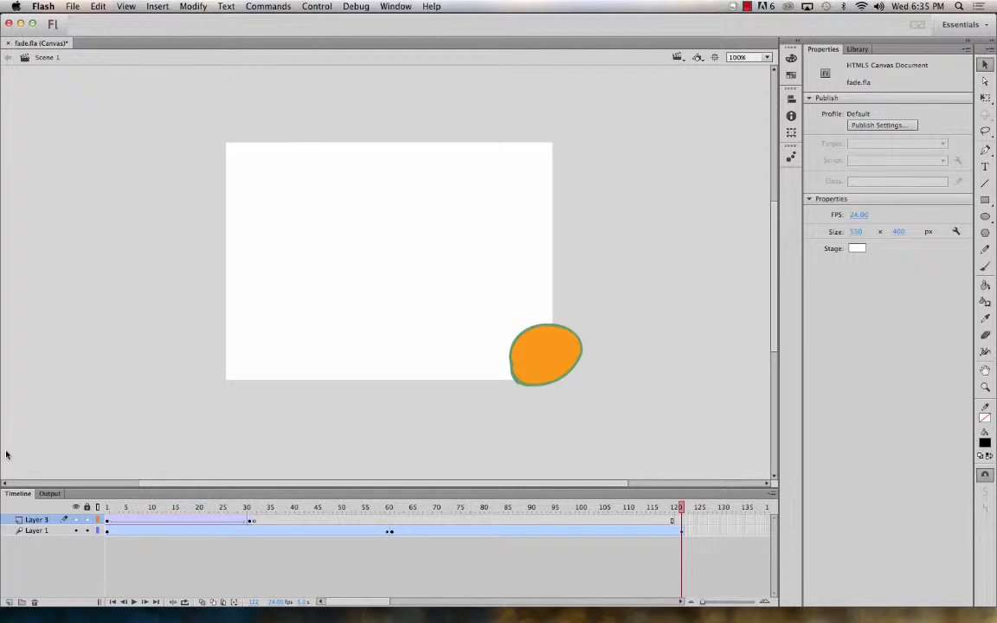
pyautogui.press('Return')
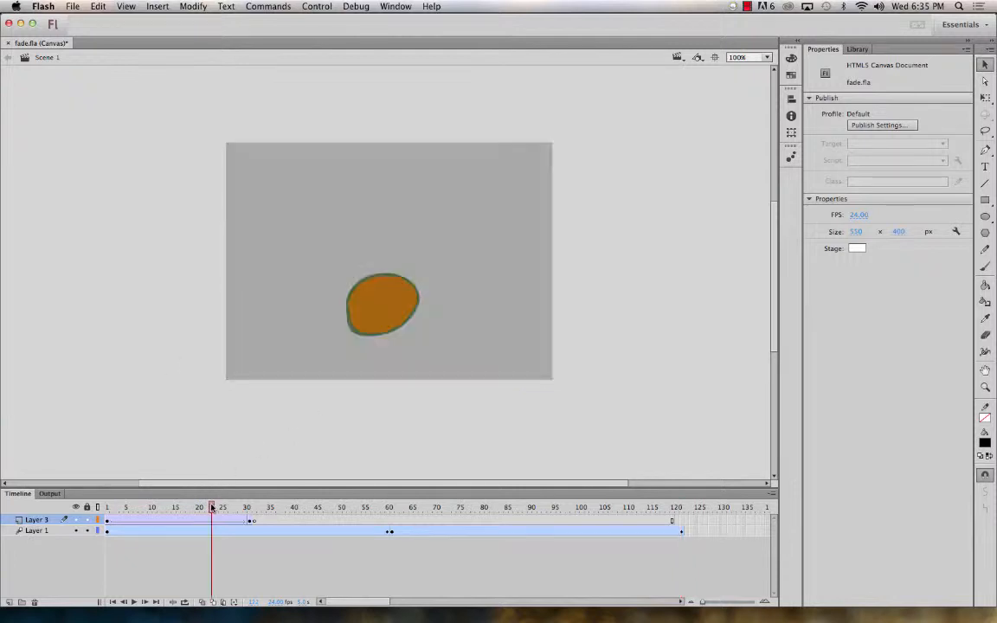
# Add a new layer above Layer 3 and activate the Text tool for a title.
pyautogui.click(8, 602)
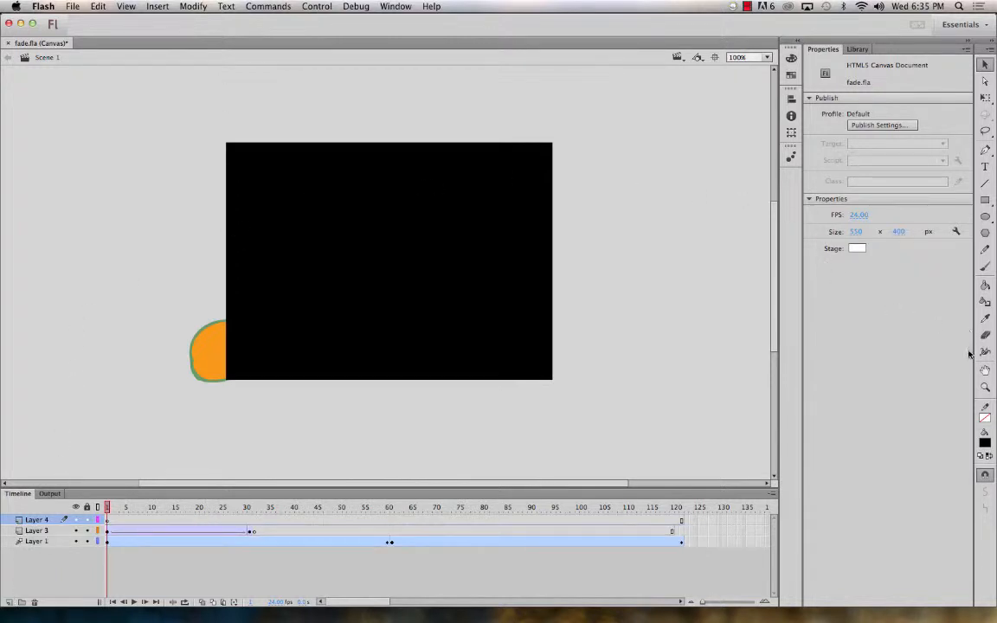
pyautogui.click(983, 168)
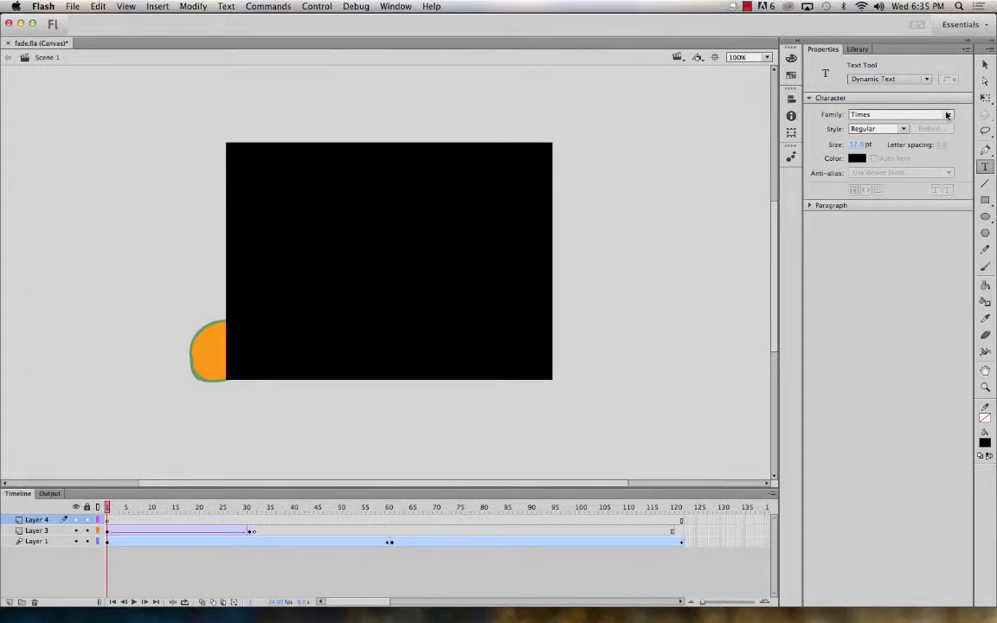
pyautogui.click(858, 114)
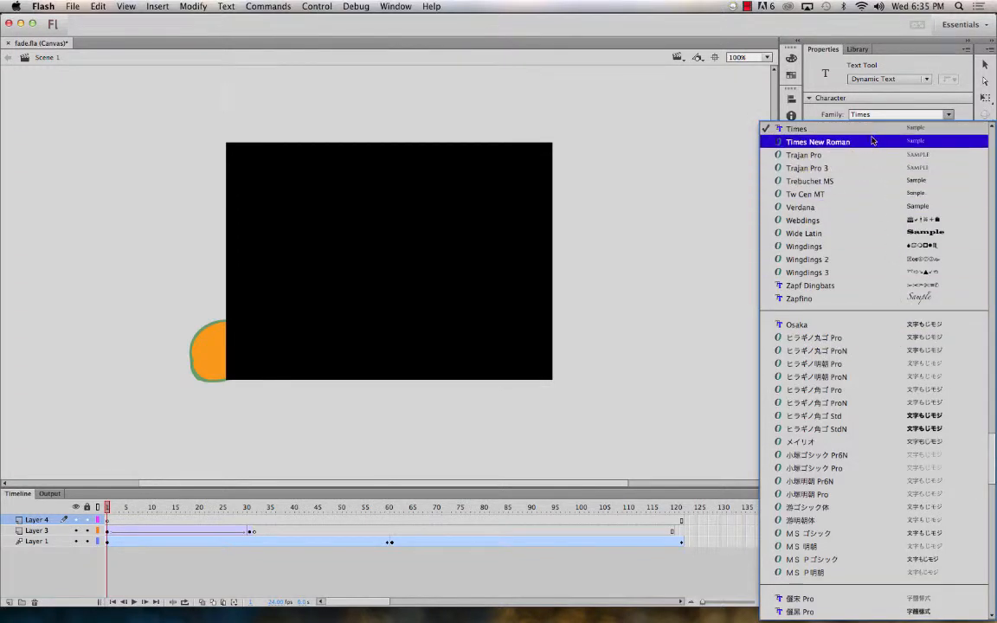
pyautogui.click(906, 198)
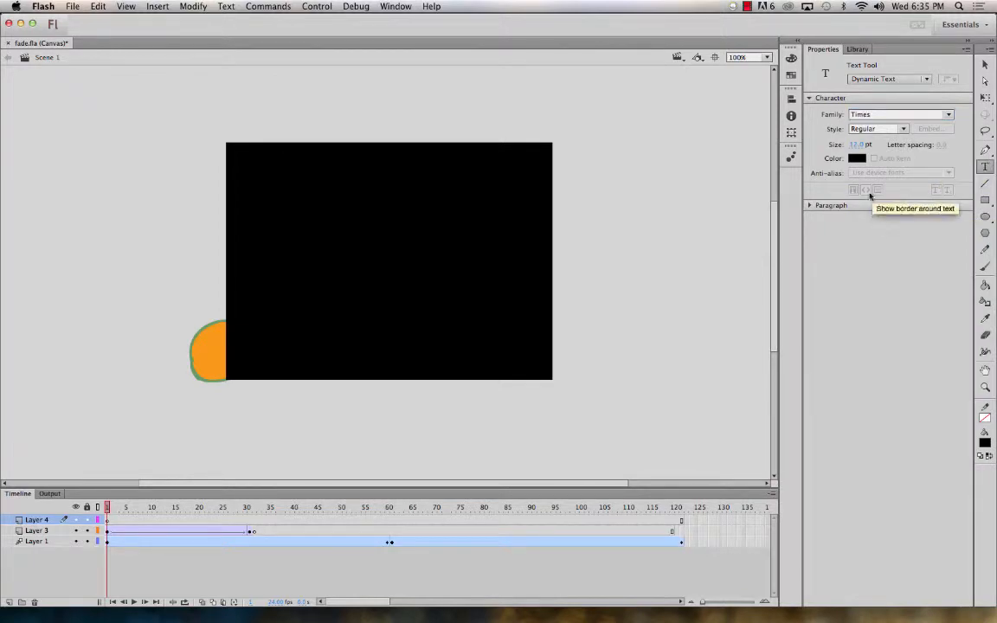
pyautogui.click(857, 115)
pyautogui.click(872, 215)
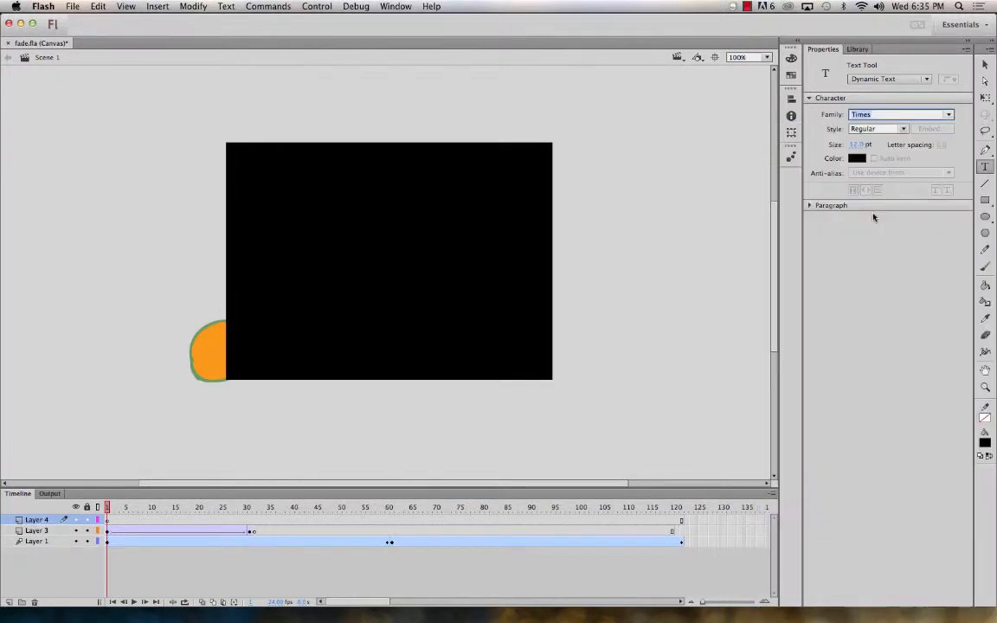
pyautogui.click(857, 113)
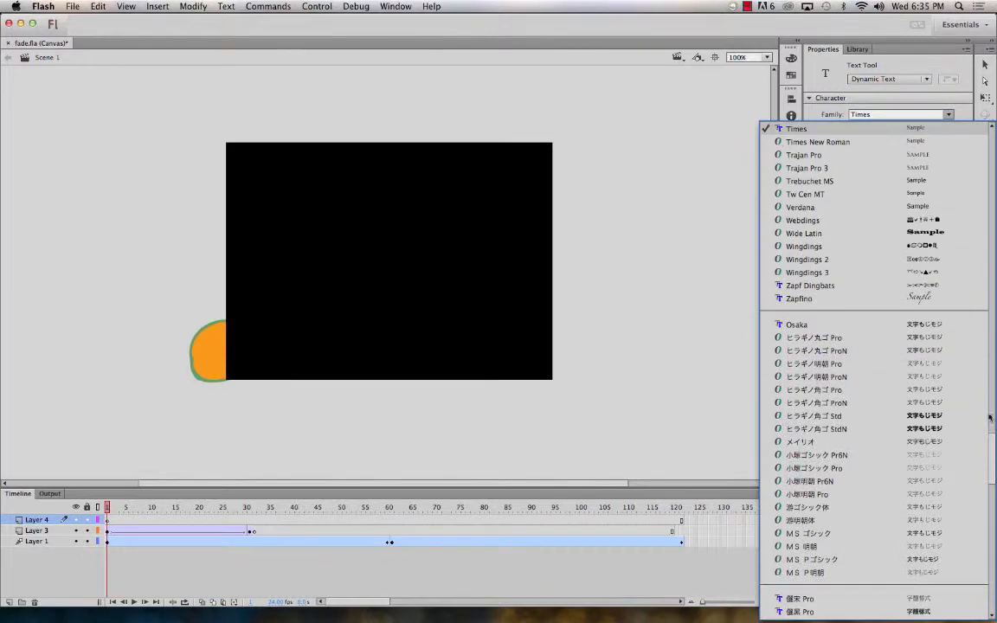
pyautogui.scroll(15, 977, 433)
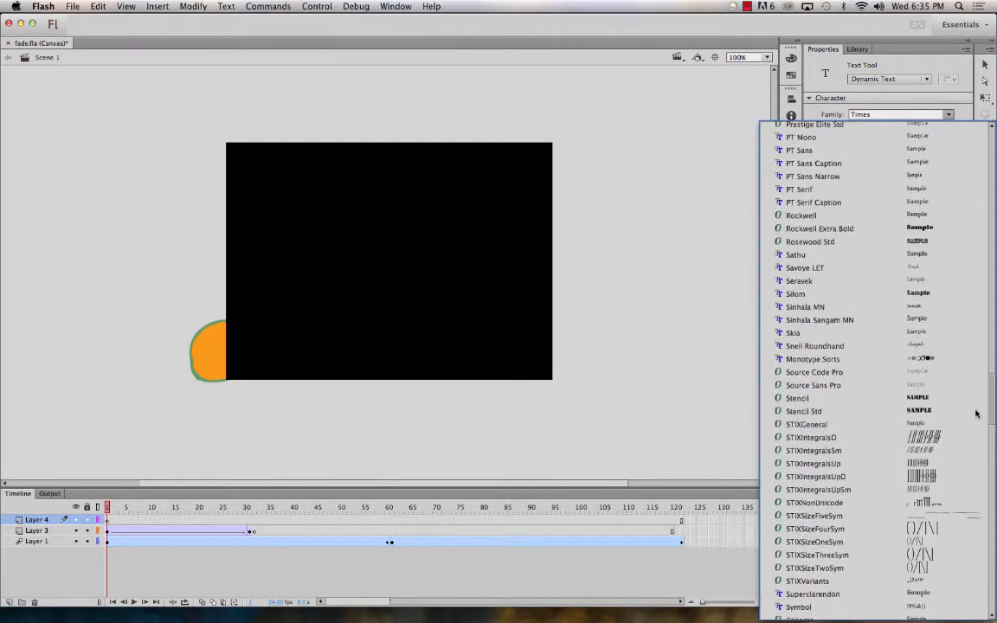
pyautogui.scroll(20, 970, 385)
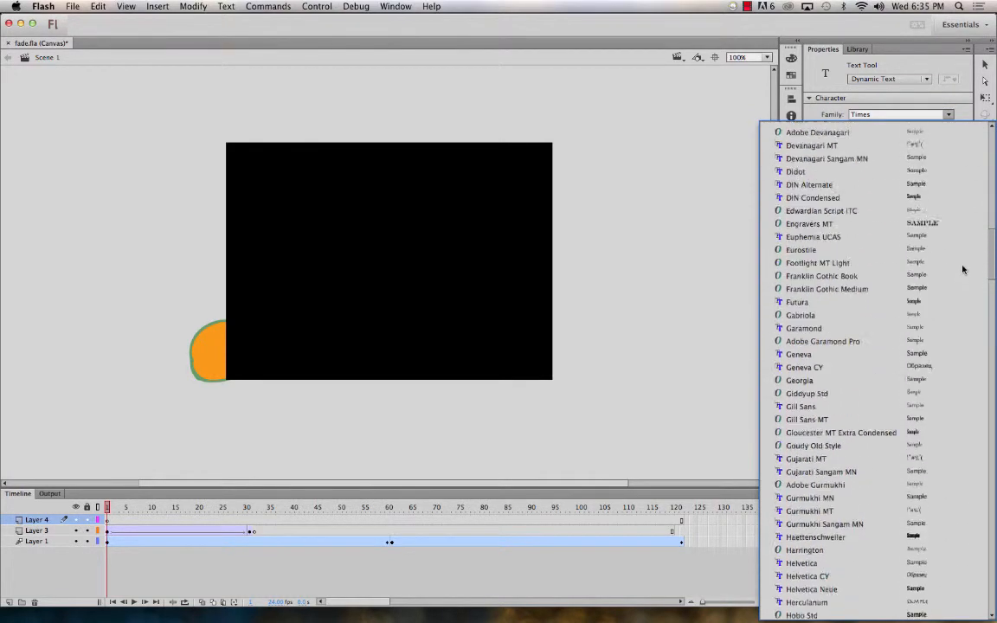
pyautogui.scroll(15, 969, 239)
pyautogui.scroll(-10, 989, 218)
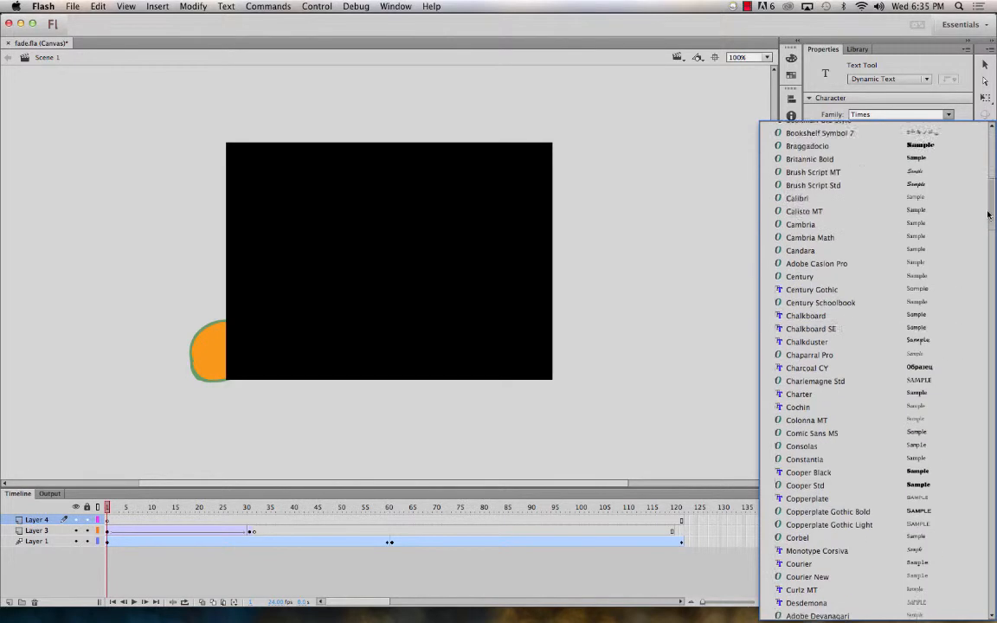
pyautogui.scroll(-5, 989, 217)
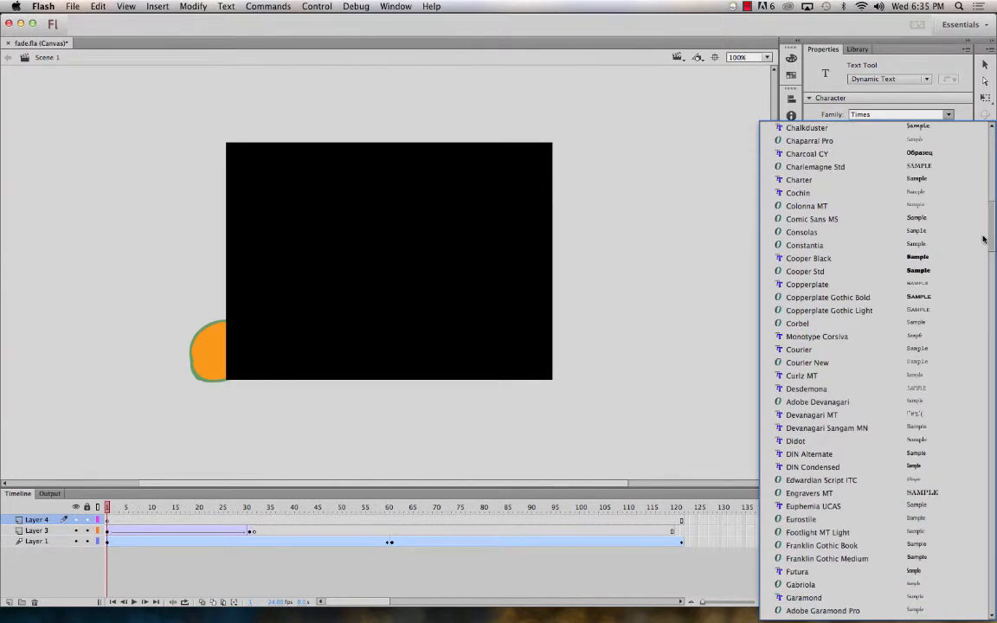
pyautogui.scroll(-3, 983, 239)
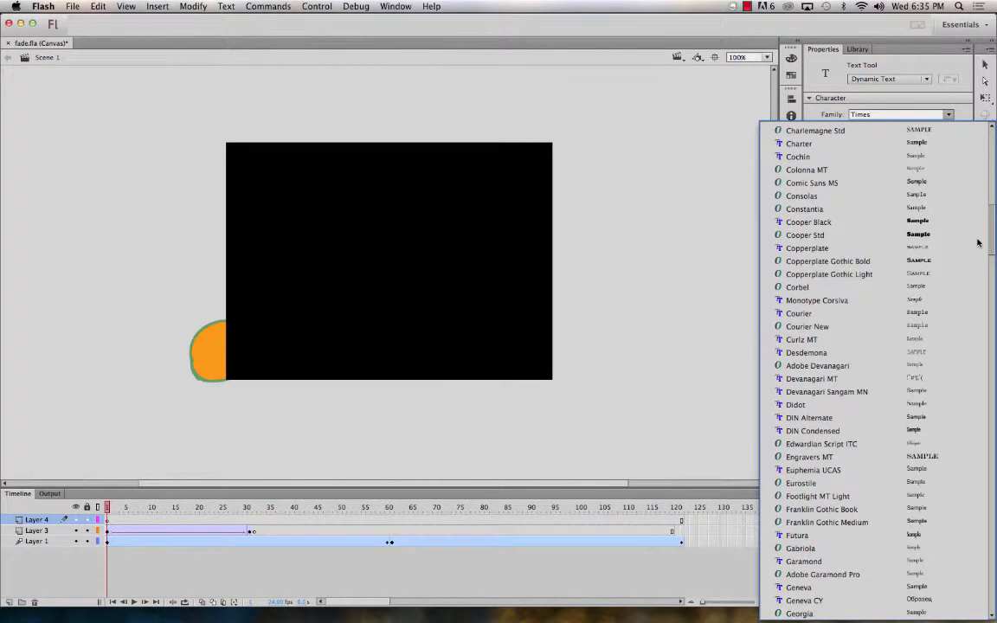
pyautogui.scroll(-8, 977, 243)
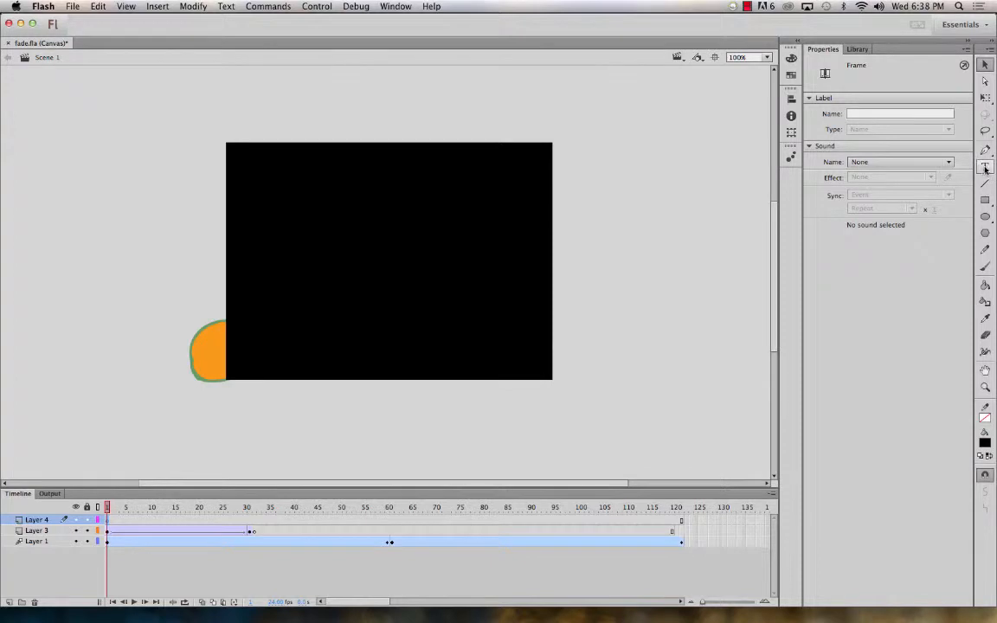
# Activate the Text tool and set its font family to Impact.
pyautogui.press('t')
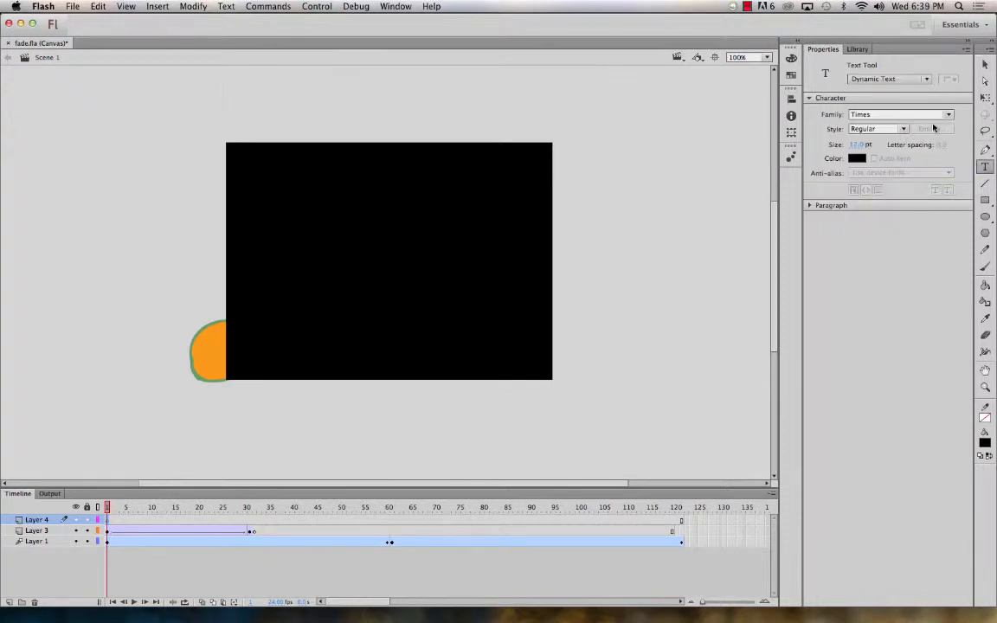
pyautogui.click(954, 118)
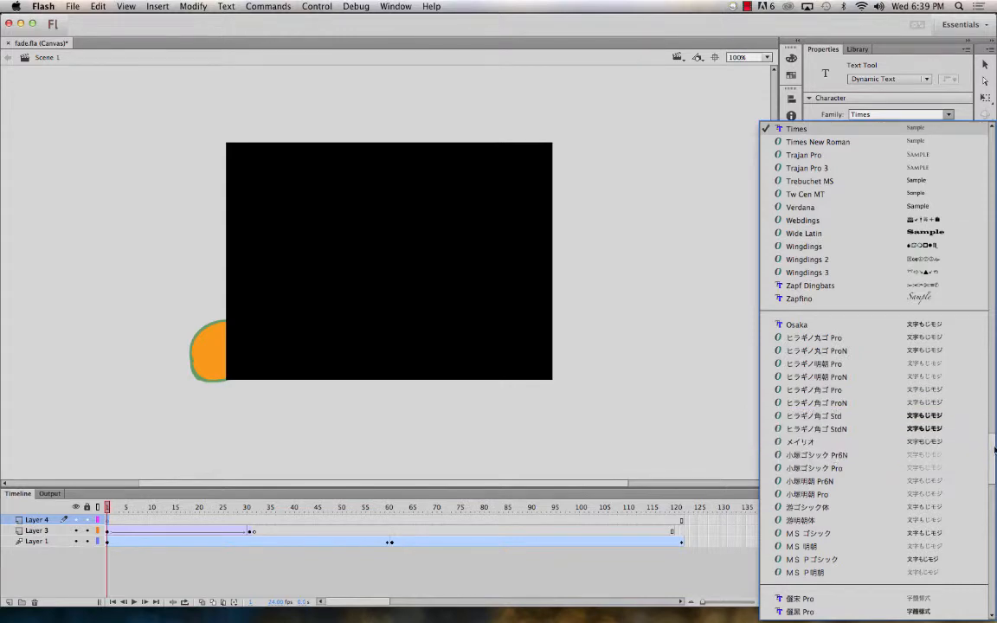
pyautogui.scroll(2, 993, 443)
pyautogui.moveTo(994, 443); pyautogui.dragTo(981, 396)
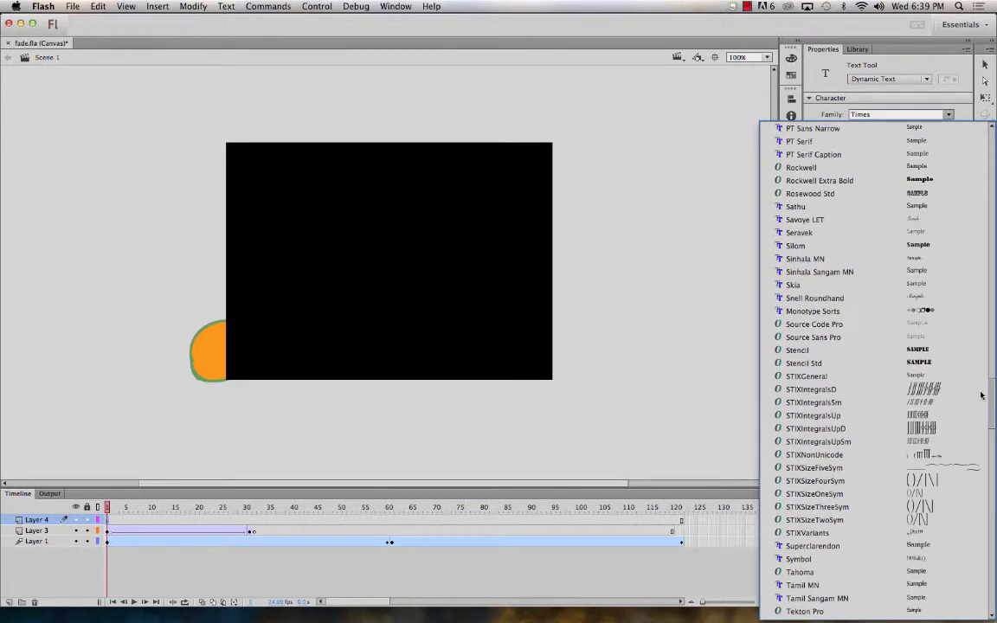
pyautogui.moveTo(980, 396); pyautogui.dragTo(962, 292)
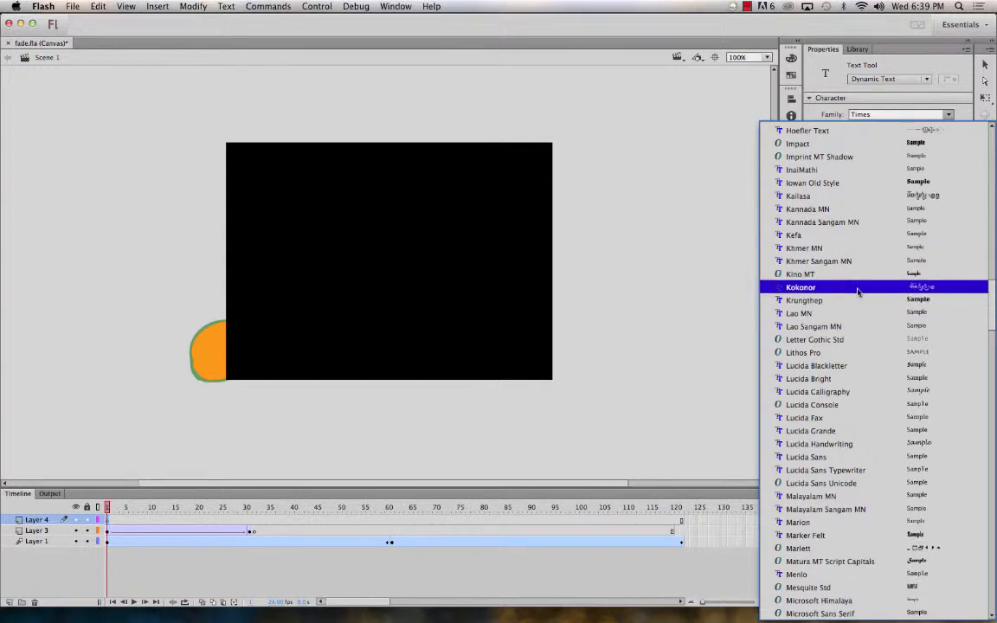
pyautogui.scroll(-1, 859, 292)
pyautogui.scroll(3, 858, 289)
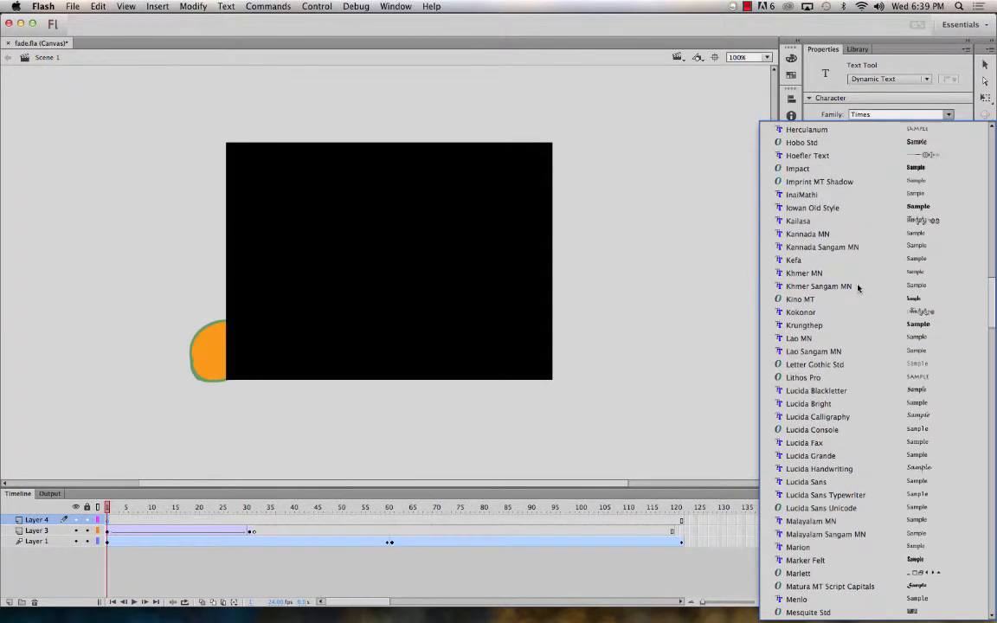
pyautogui.click(813, 168)
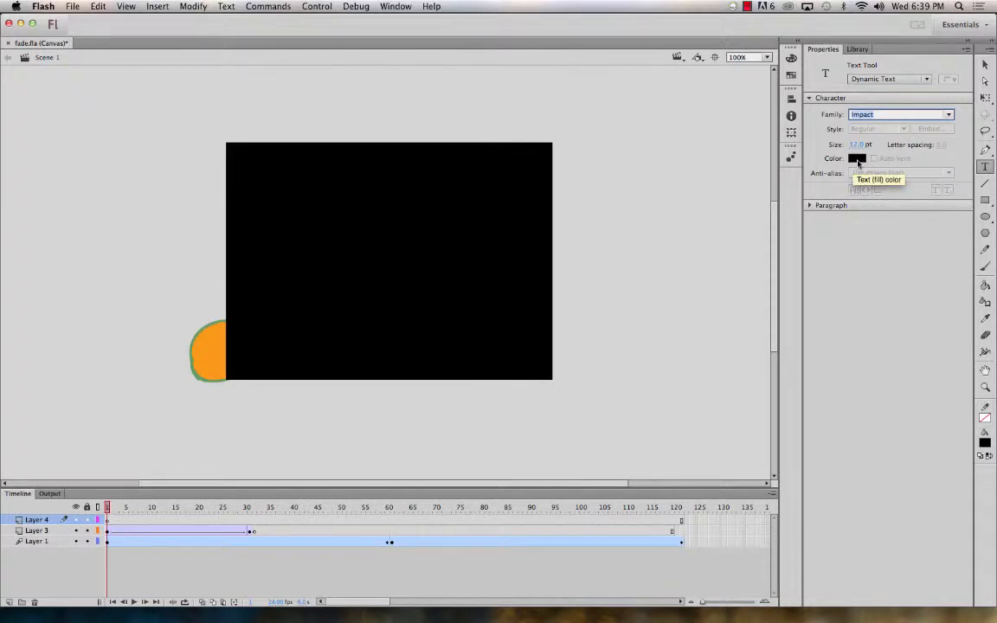
# Set the text color to white and the text size to 29 pt.
pyautogui.click(858, 161)
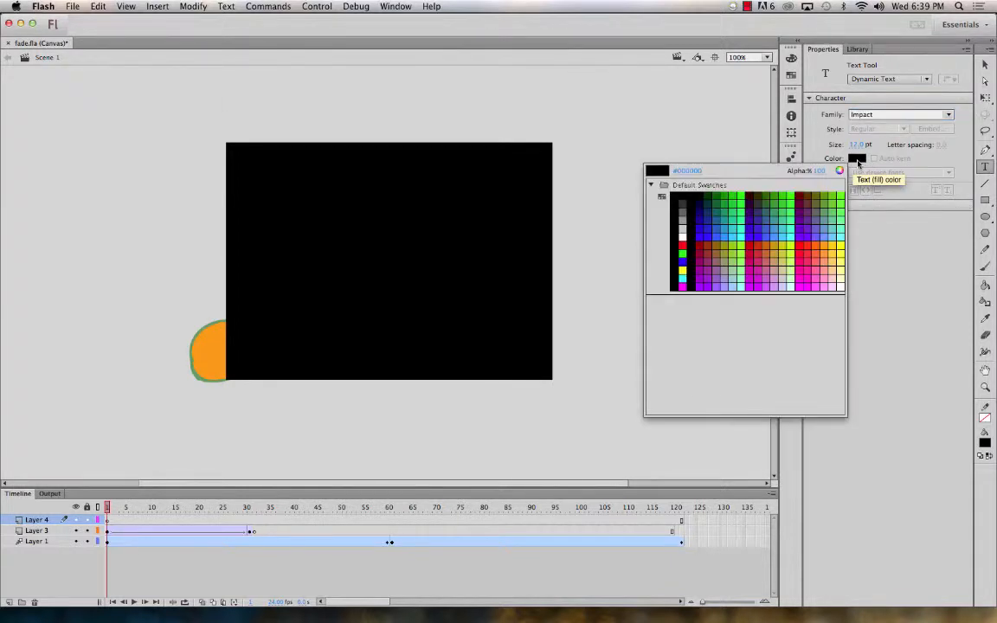
pyautogui.click(683, 235)
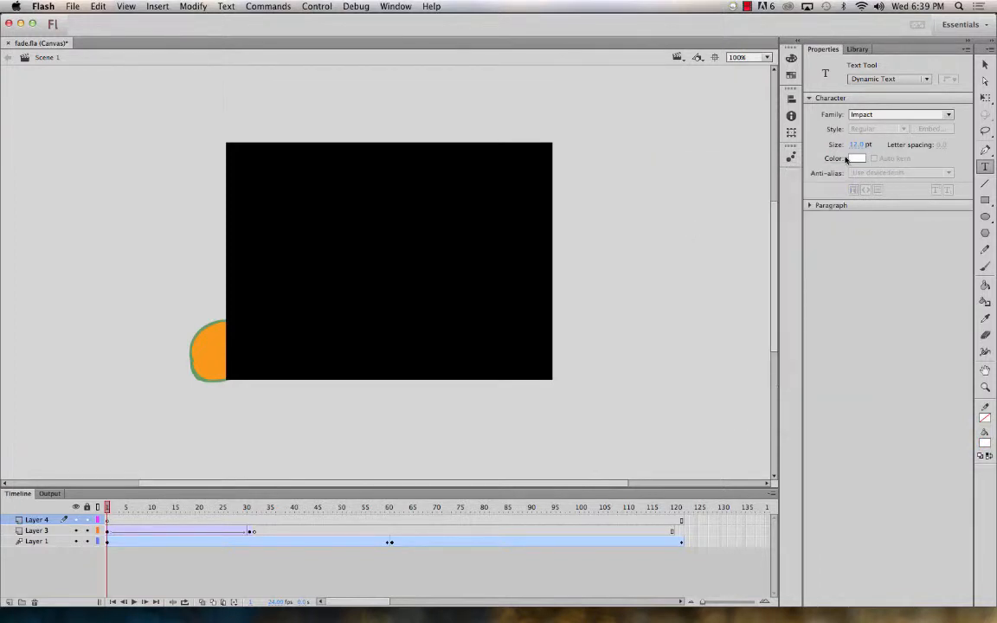
pyautogui.click(860, 145)
pyautogui.click(871, 273)
# Draw a text box about 104 px wide over the black box on Layer 4 and enter "My Awesome Animation".
pyautogui.moveTo(322, 209); pyautogui.dragTo(383, 232)
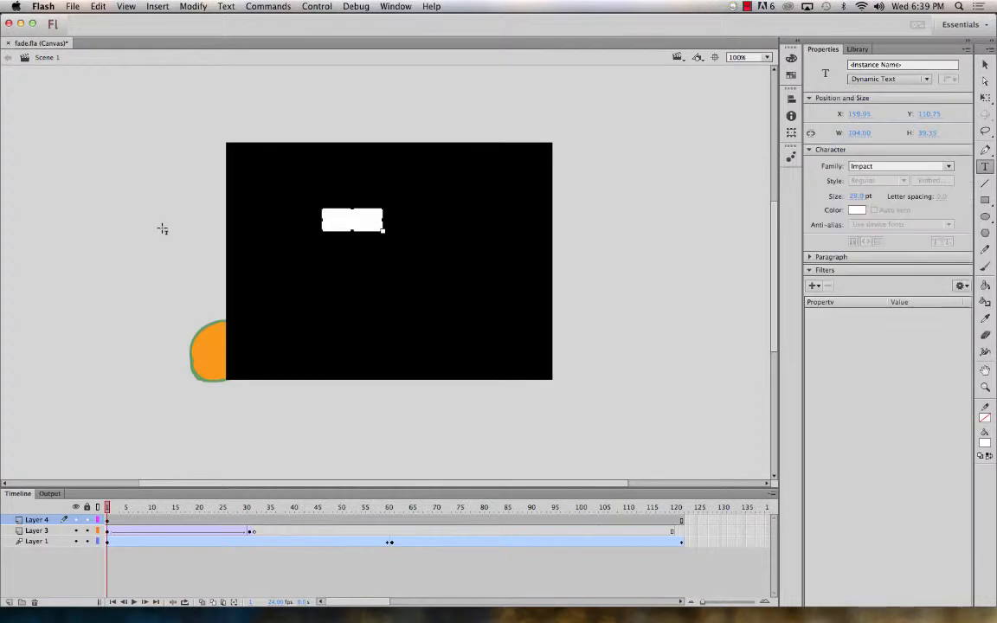
pyautogui.write('My Awesome')
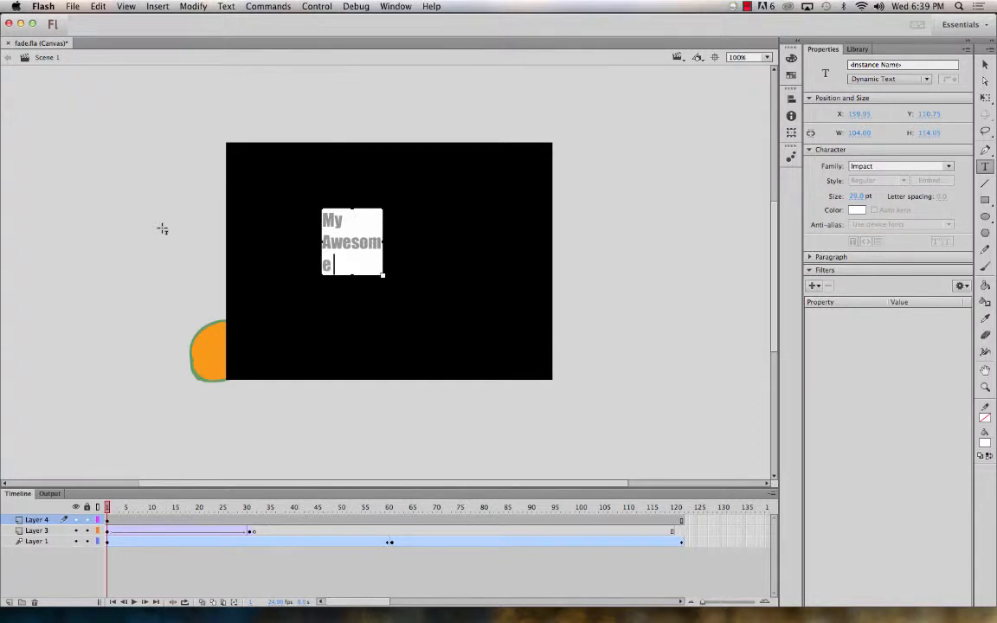
pyautogui.write(' Animation')
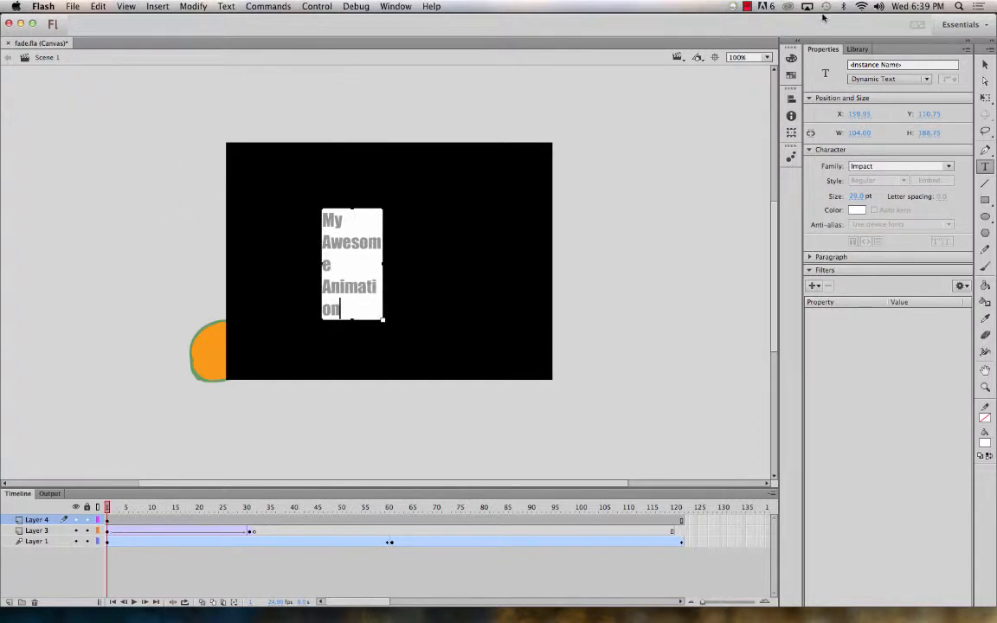
# Resize the title's text box to about 298 by 52 px and shift it left to X about 135.
pyautogui.press('Escape')
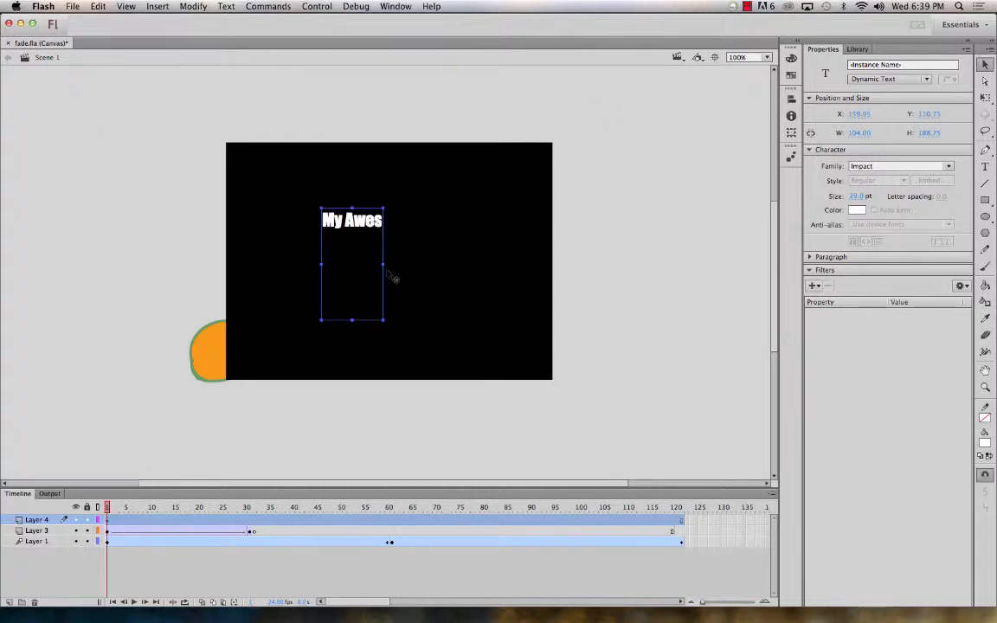
pyautogui.moveTo(383, 266); pyautogui.dragTo(498, 249)
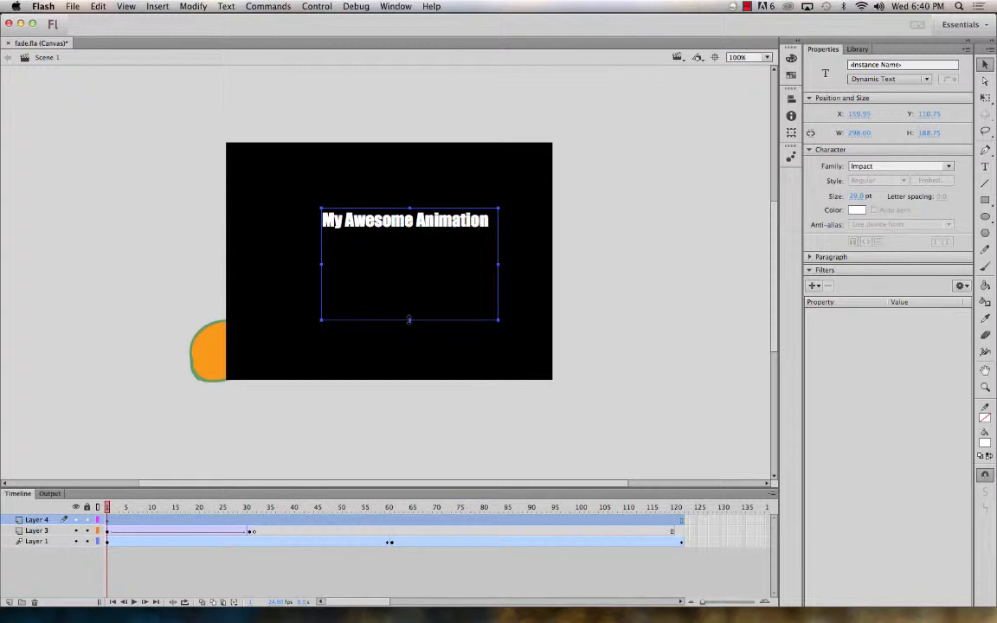
pyautogui.moveTo(408, 319); pyautogui.dragTo(419, 243)
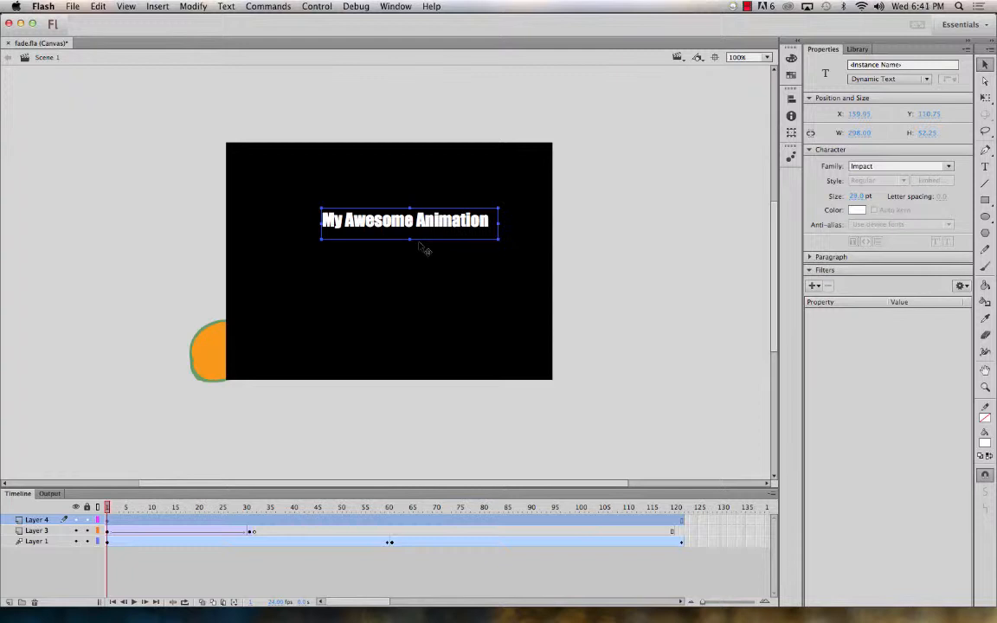
pyautogui.moveTo(362, 222)
pyautogui.mouseDown()
pyautogui.moveTo(344, 227)
pyautogui.moveTo(353, 222)
pyautogui.mouseUp()
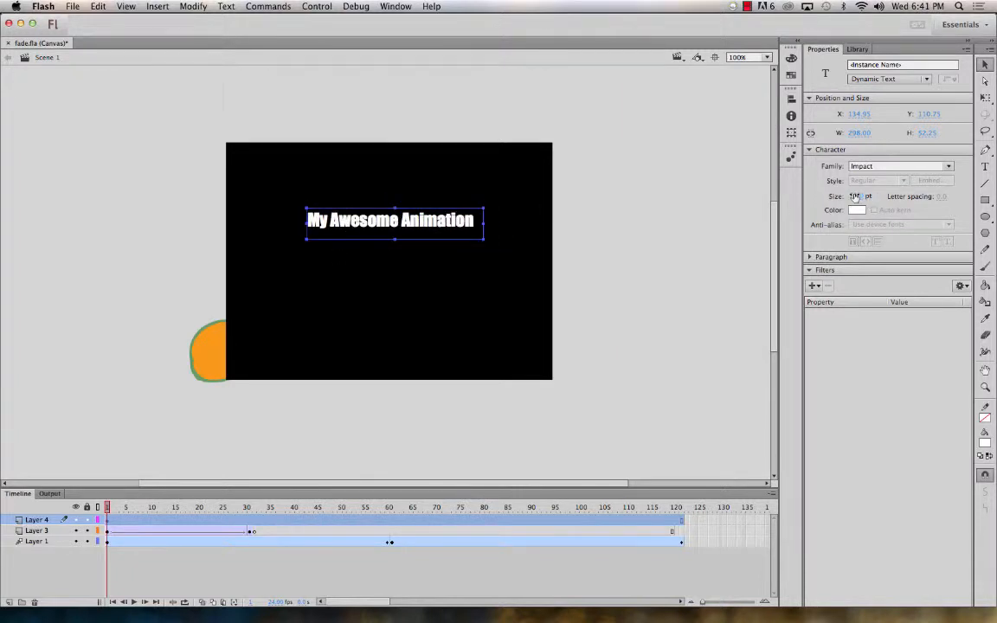
# Enlarge the title text to 63 pt and widen its box to about 627 px, placing it at X about 21.
pyautogui.click(854, 196)
pyautogui.write('63')
pyautogui.press('Return')
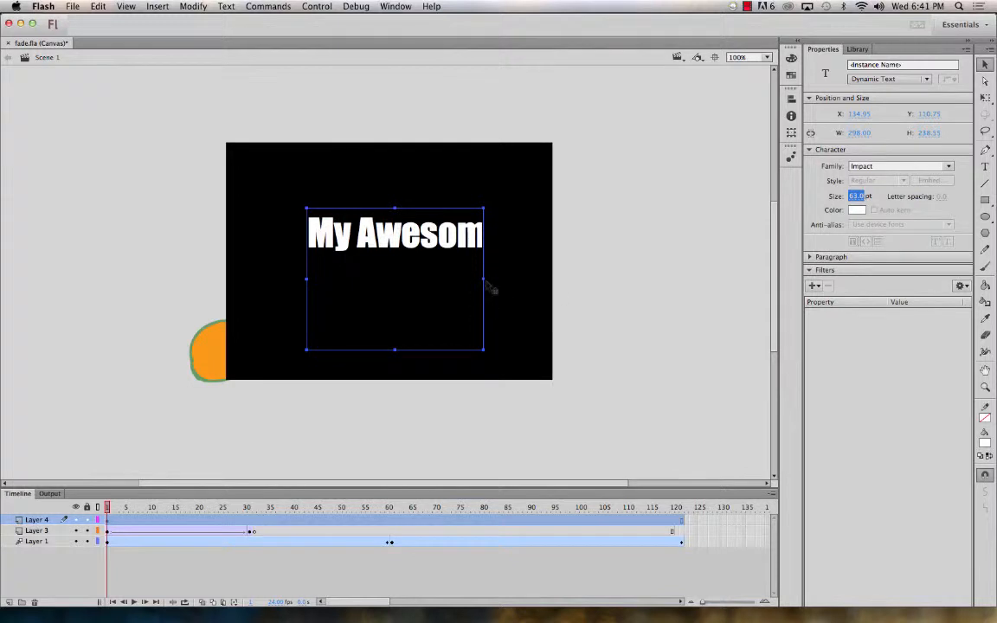
pyautogui.moveTo(484, 279); pyautogui.dragTo(678, 265)
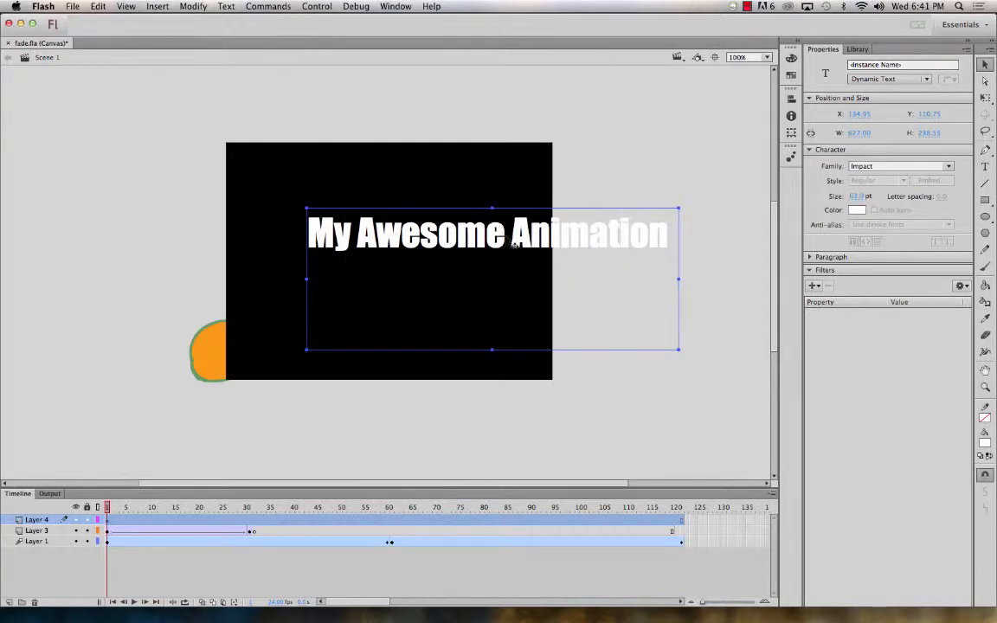
pyautogui.moveTo(513, 243); pyautogui.dragTo(445, 247)
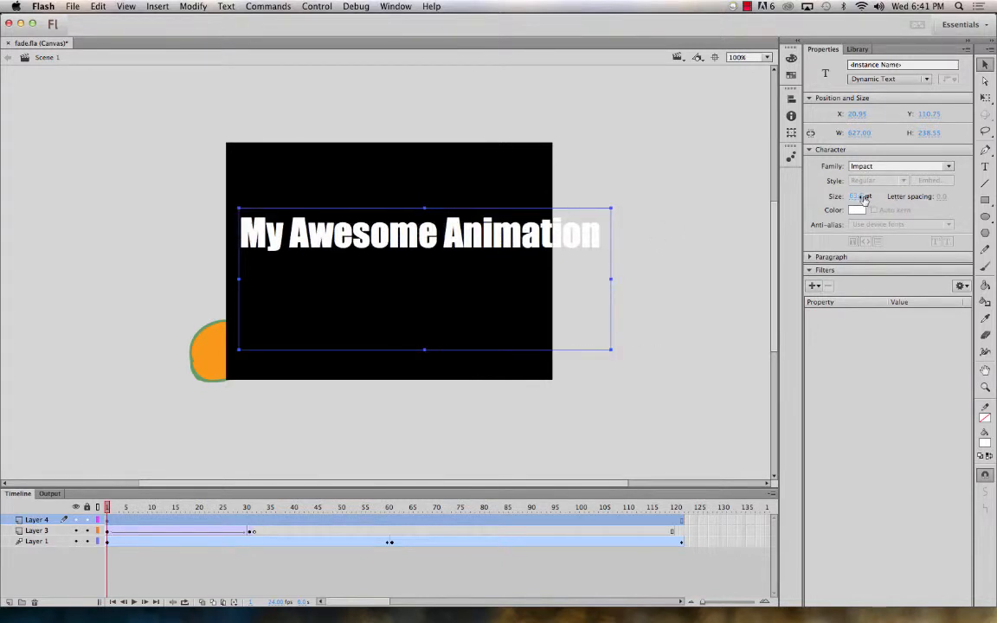
# Set the title's text size to 53 pt and shrink its box to about 520 by 75 px.
pyautogui.moveTo(864, 195); pyautogui.dragTo(856, 196)
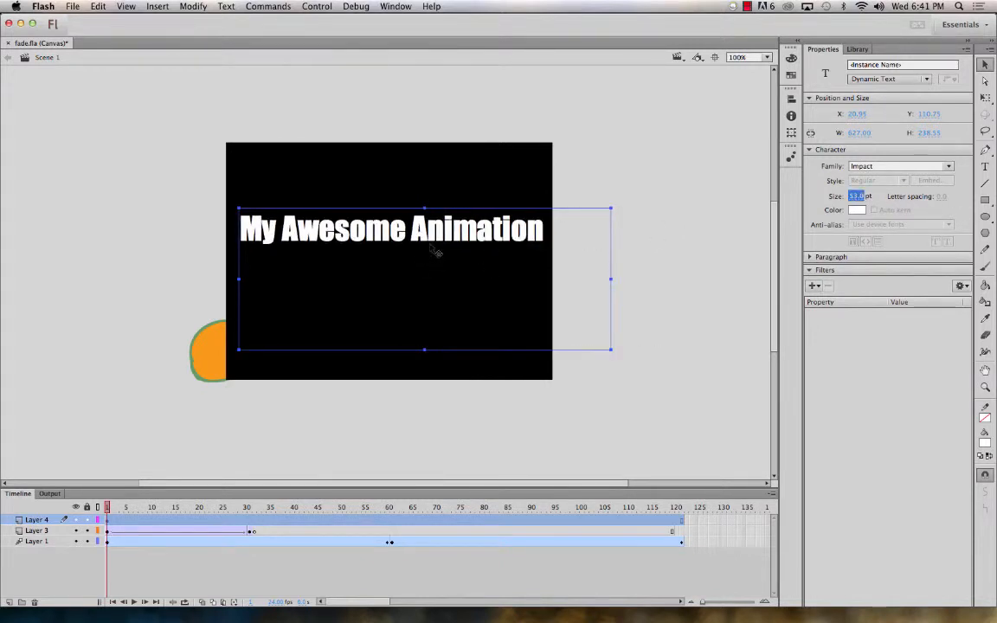
pyautogui.moveTo(608, 348); pyautogui.dragTo(545, 256)
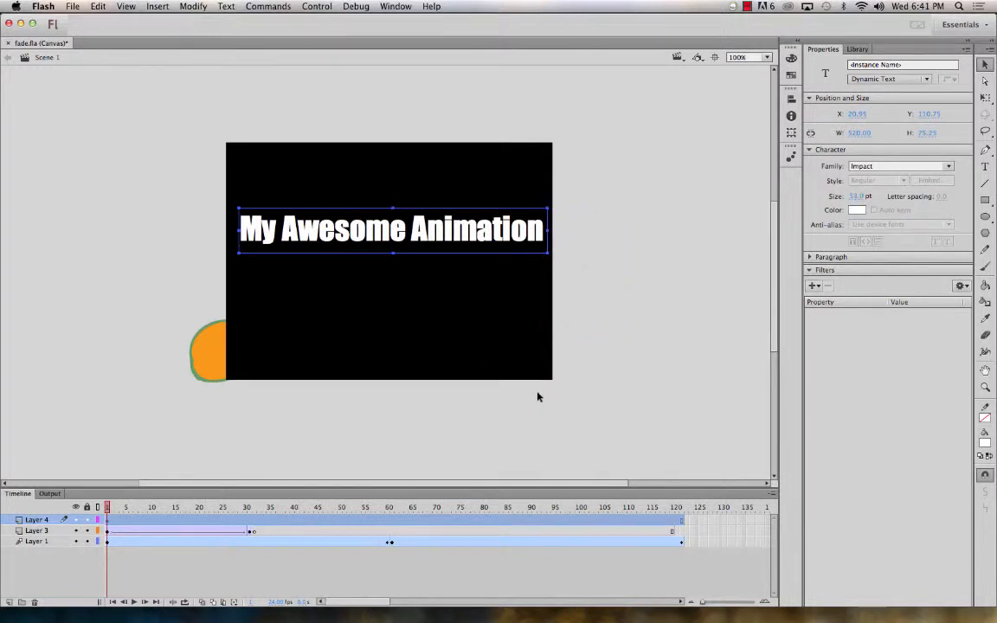
# Convert the title text to a Movie Clip symbol named "title".
pyautogui.rightClick(322, 229)
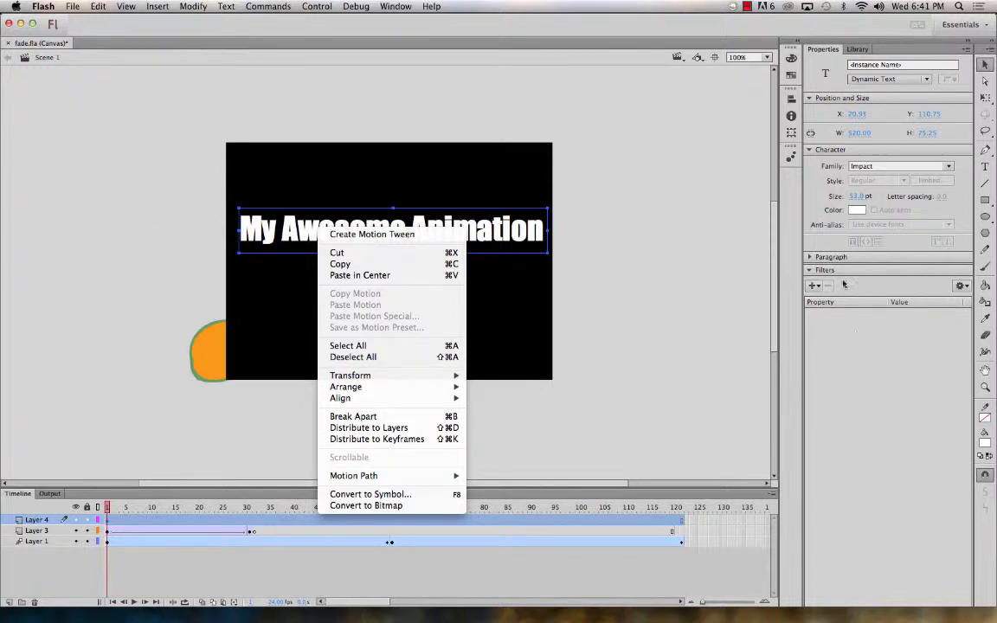
pyautogui.click(630, 202)
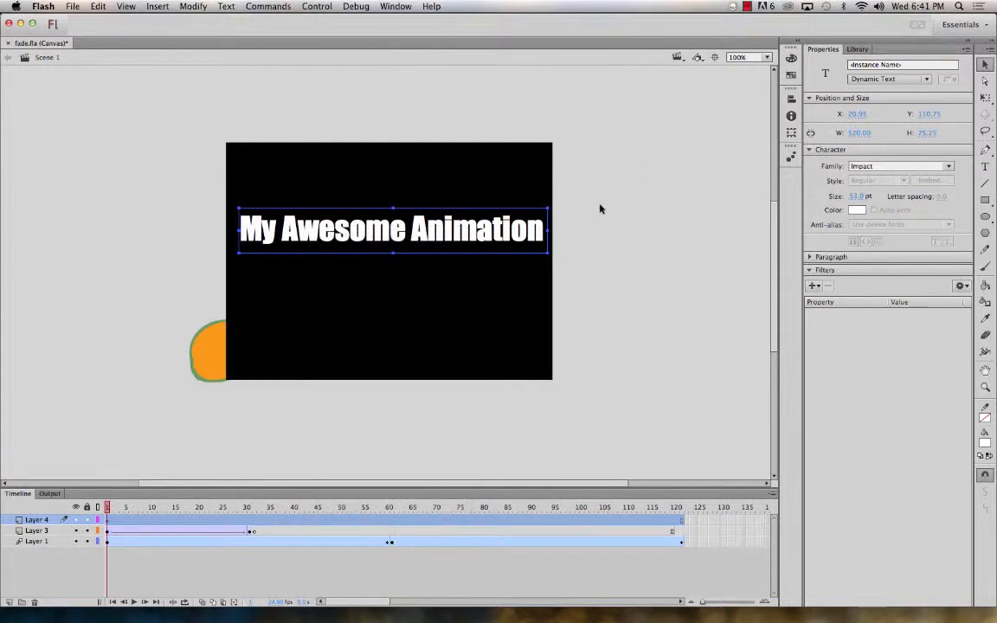
pyautogui.rightClick(468, 232)
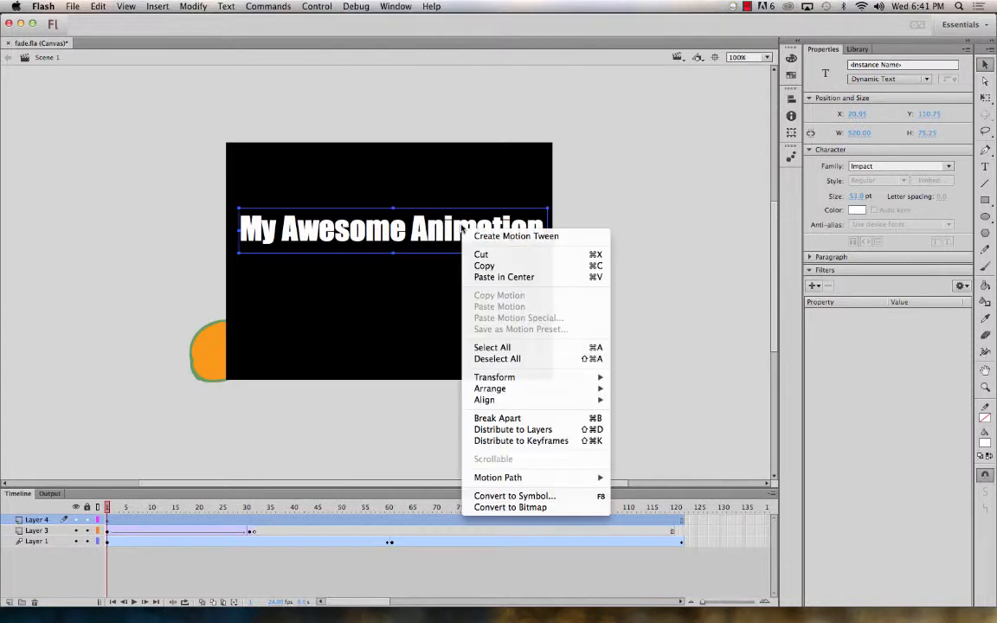
pyautogui.click(514, 496)
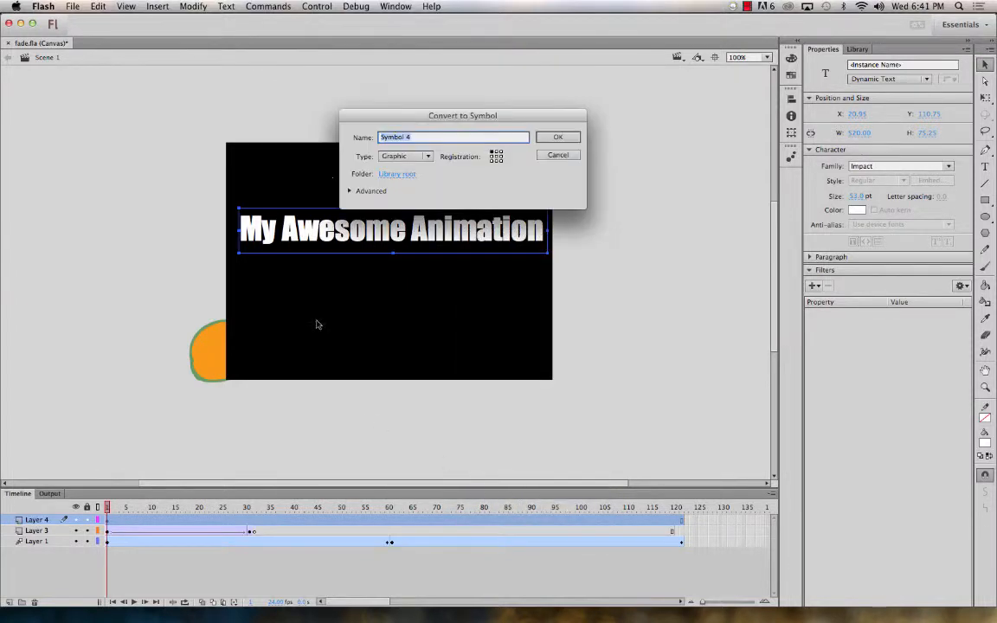
pyautogui.click(422, 157)
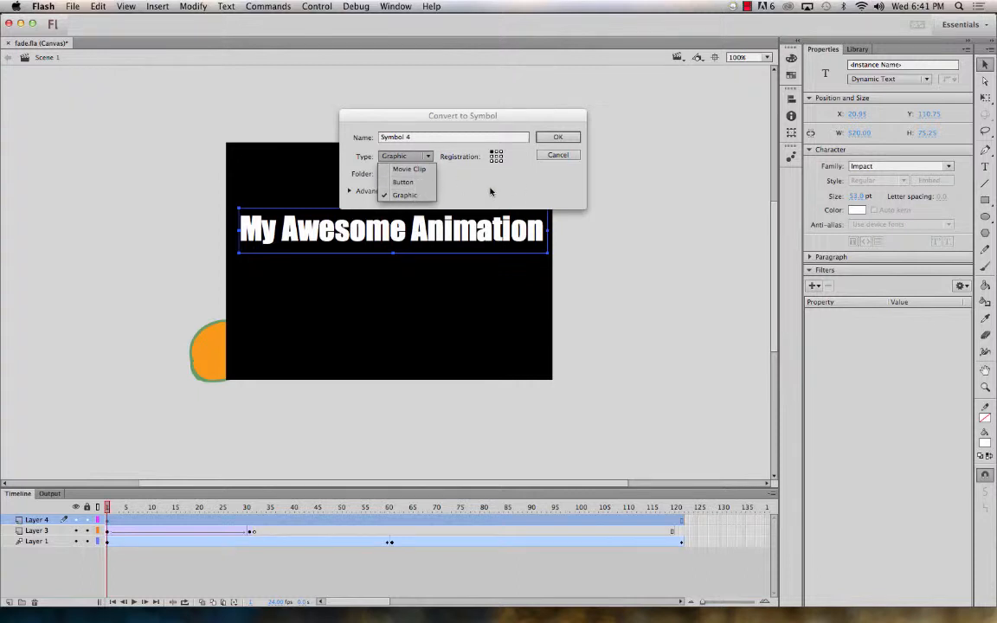
pyautogui.click(415, 196)
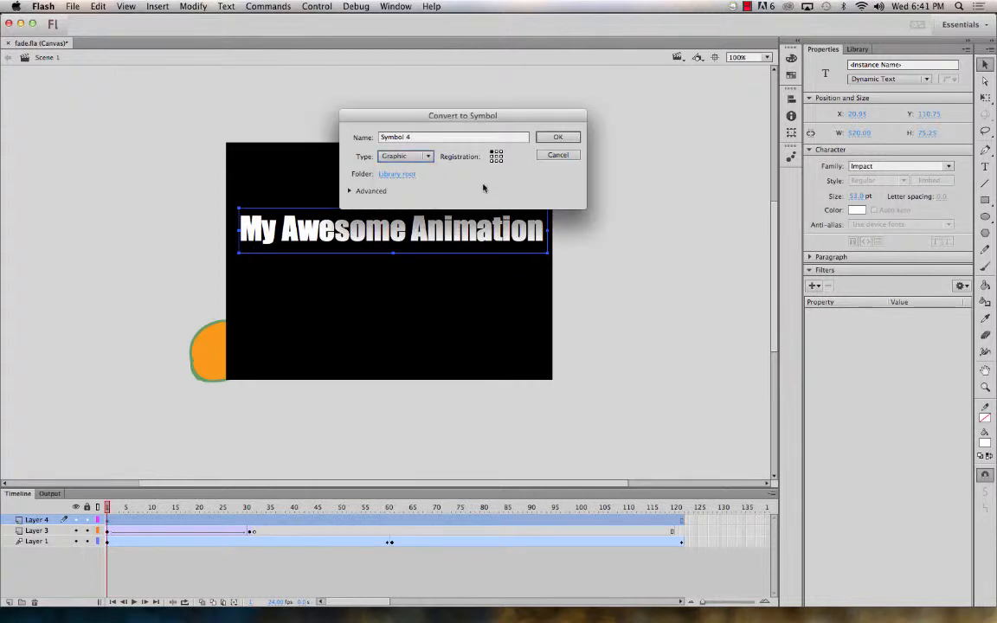
pyautogui.click(408, 157)
pyautogui.click(398, 168)
pyautogui.moveTo(418, 139); pyautogui.dragTo(344, 120)
pyautogui.write('title')
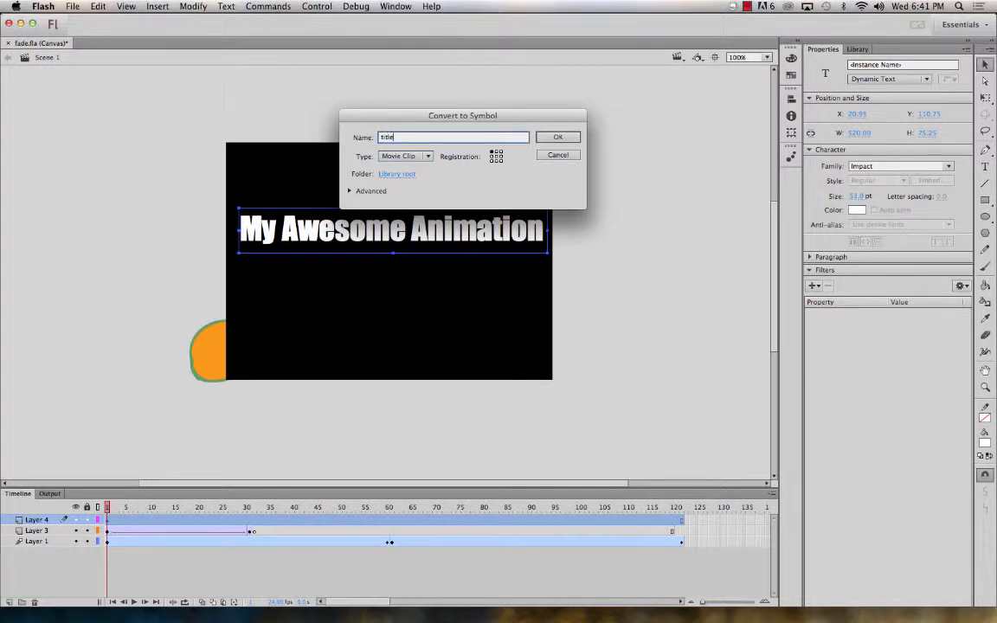
pyautogui.press('Return')
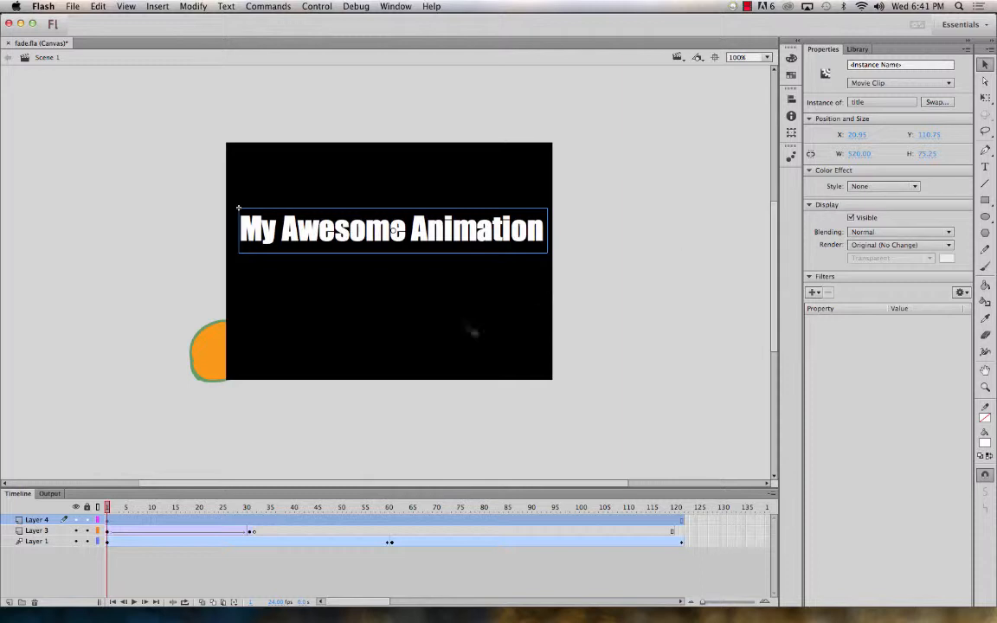
# Create a classic tween on Layer 4 and set the title's alpha at frame 1 to 10%.
pyautogui.rightClick(162, 521)
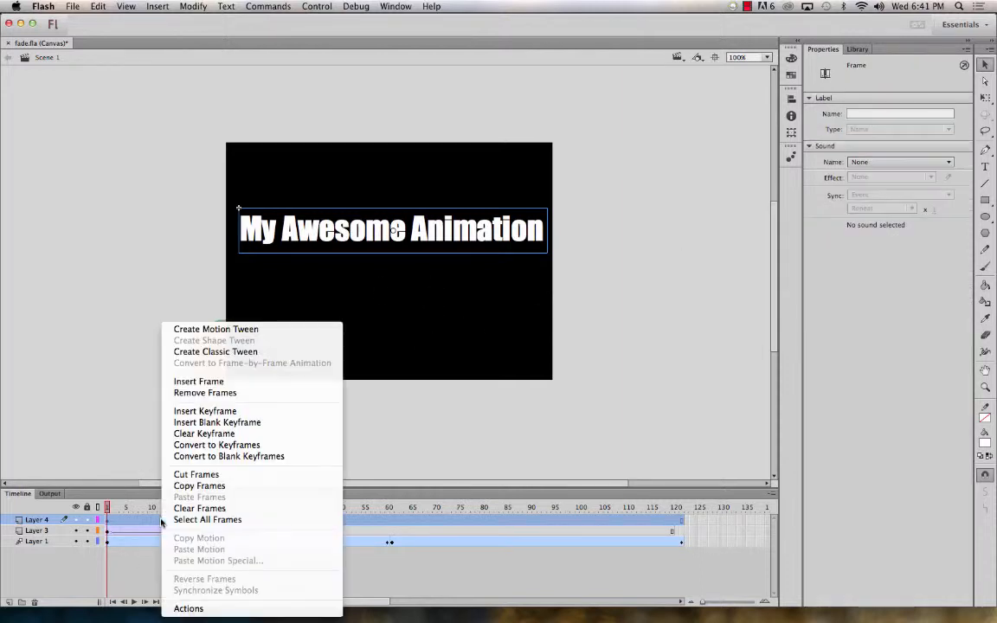
pyautogui.click(195, 352)
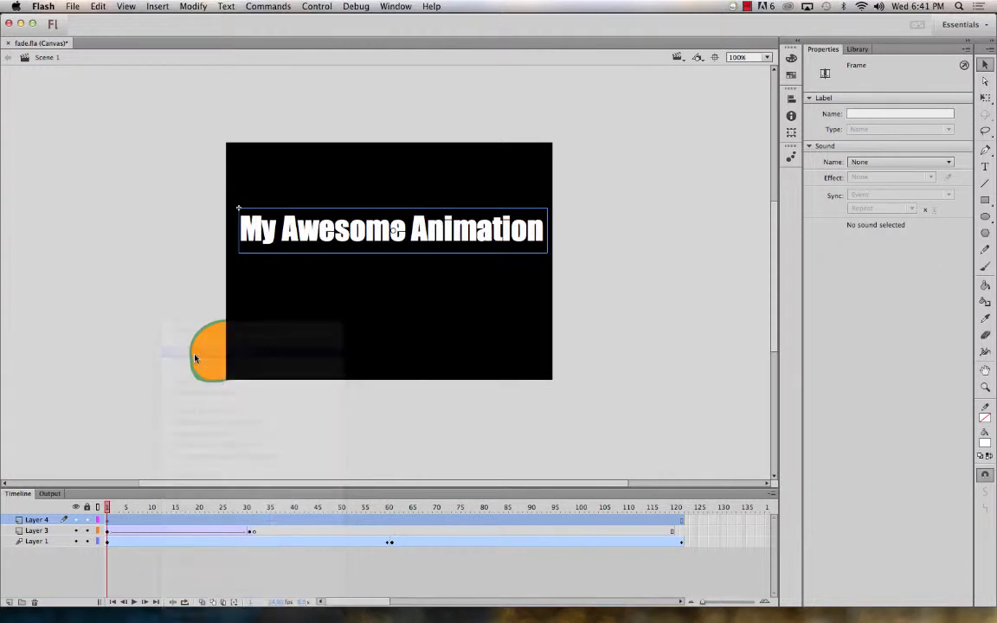
pyautogui.click(108, 521)
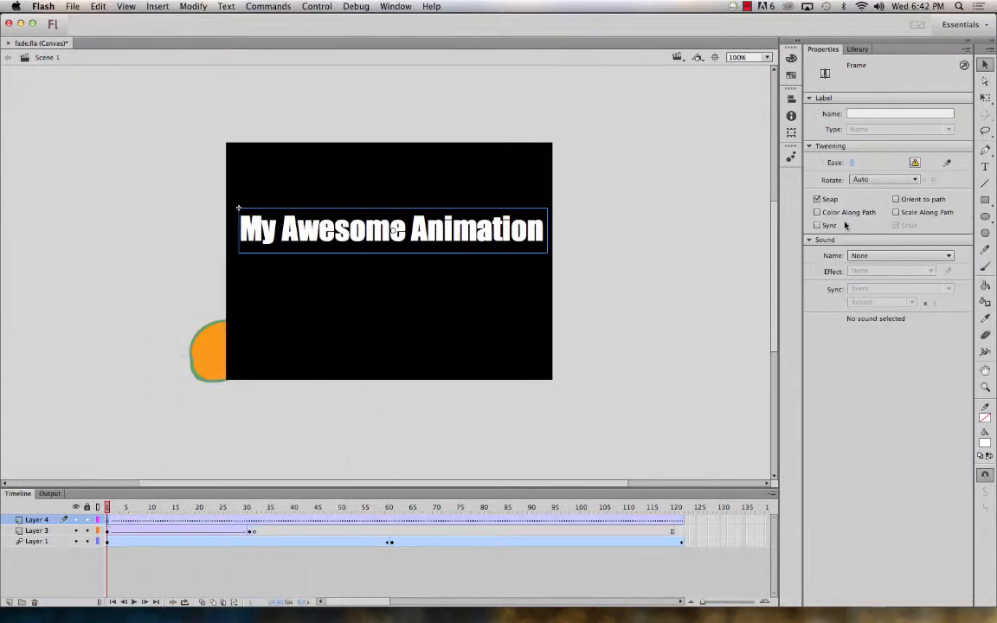
pyautogui.click(294, 231)
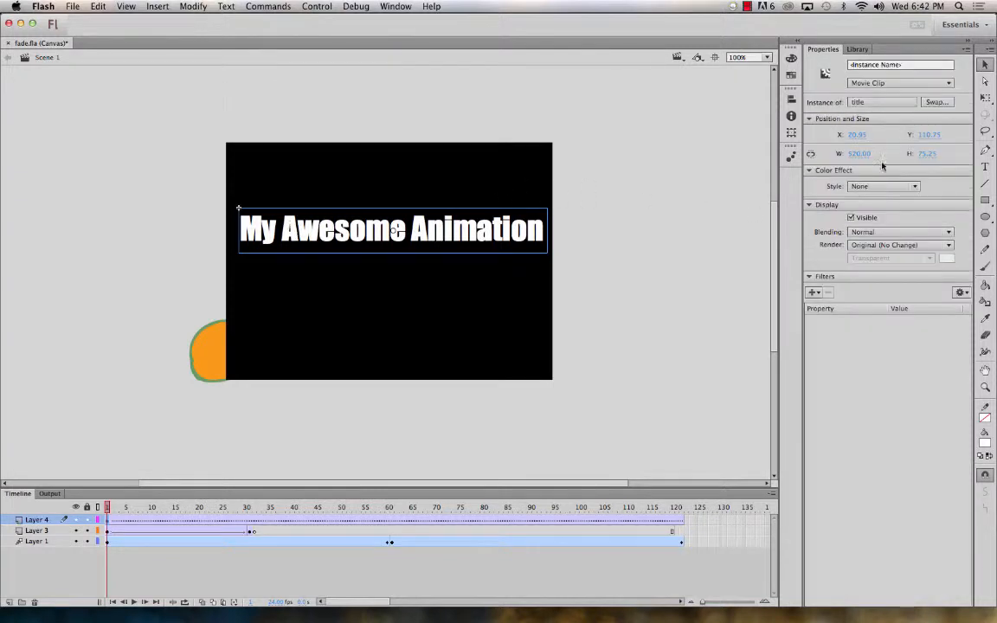
pyautogui.click(874, 187)
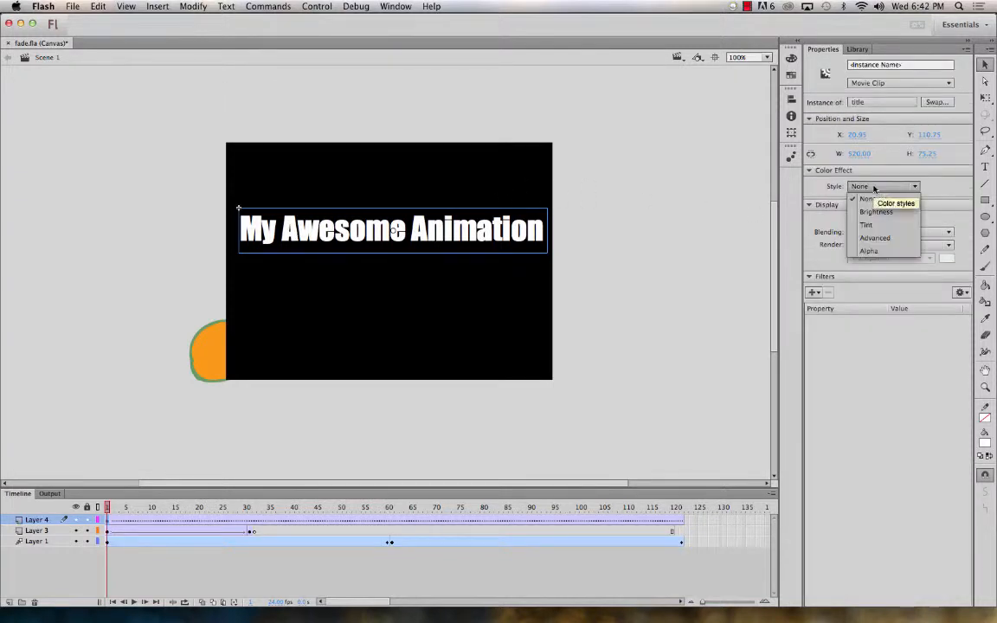
pyautogui.click(871, 251)
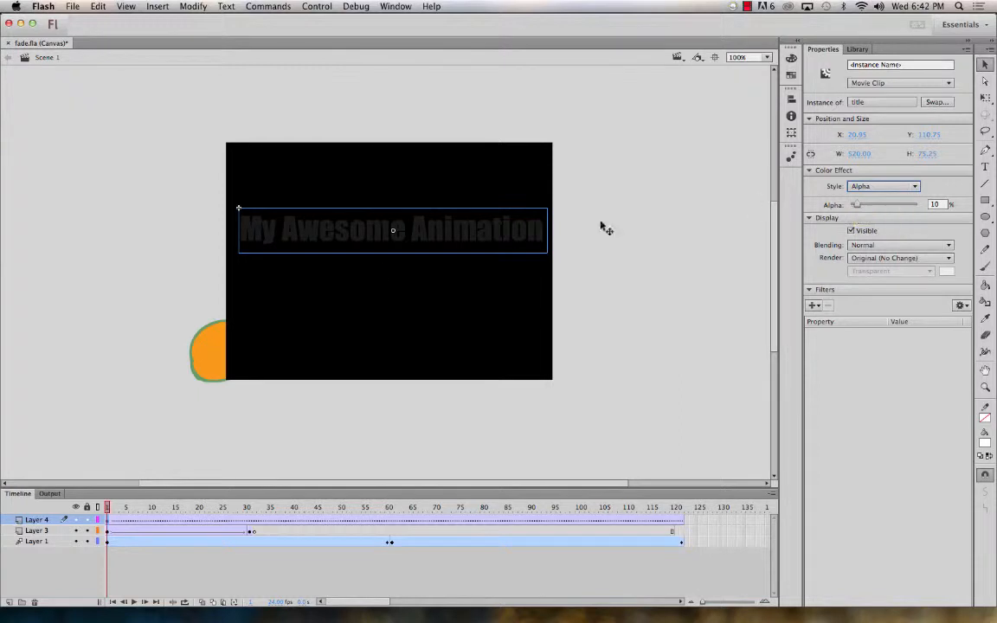
# Insert a keyframe at frame 15 on Layer 4 and set the title's alpha there to 100%.
pyautogui.click(106, 508)
pyautogui.moveTo(106, 508); pyautogui.dragTo(176, 493)
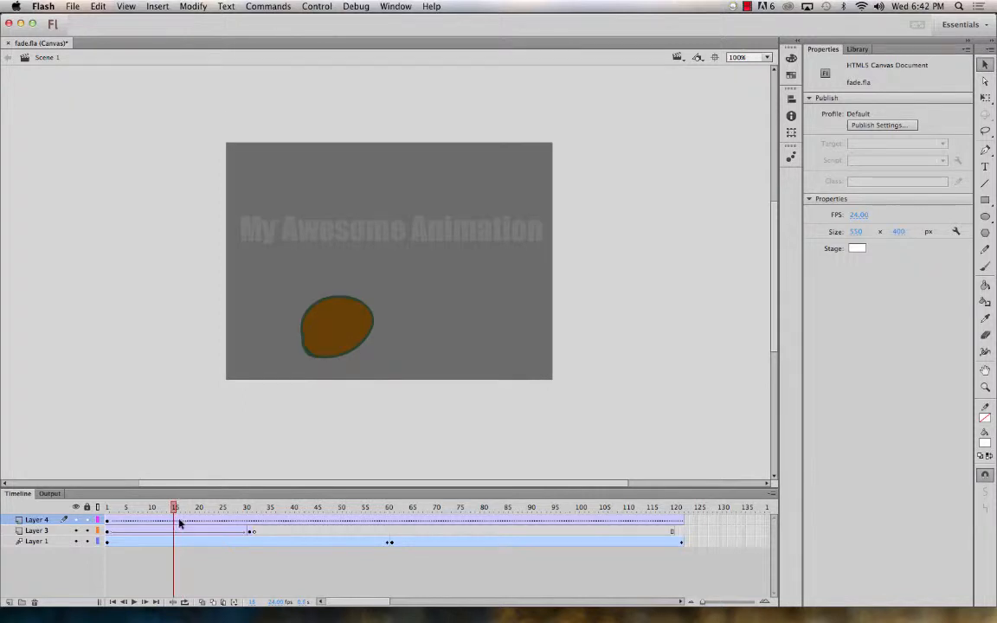
pyautogui.click(174, 522)
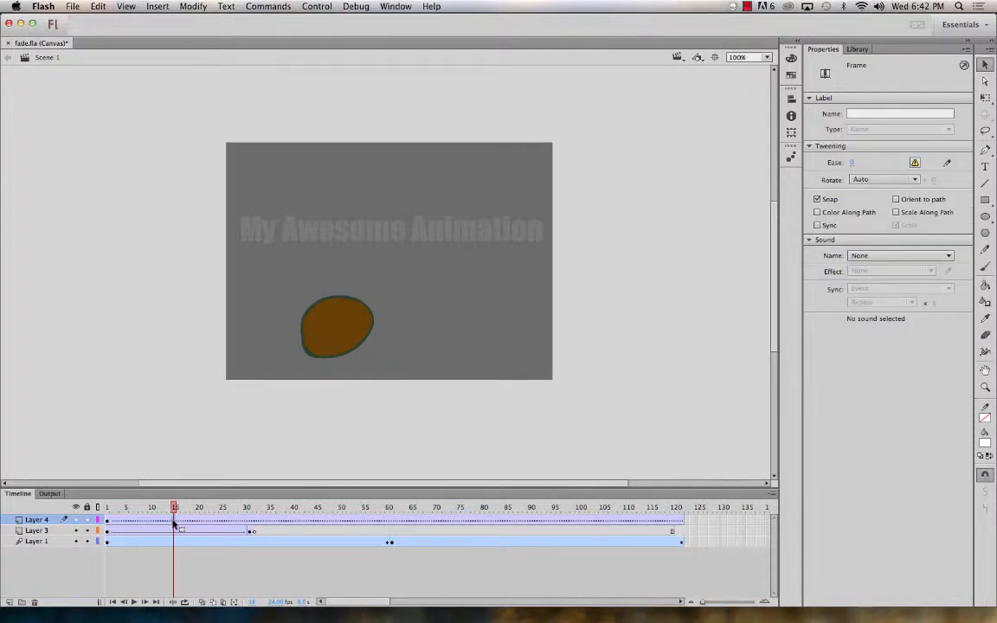
pyautogui.press('F6')
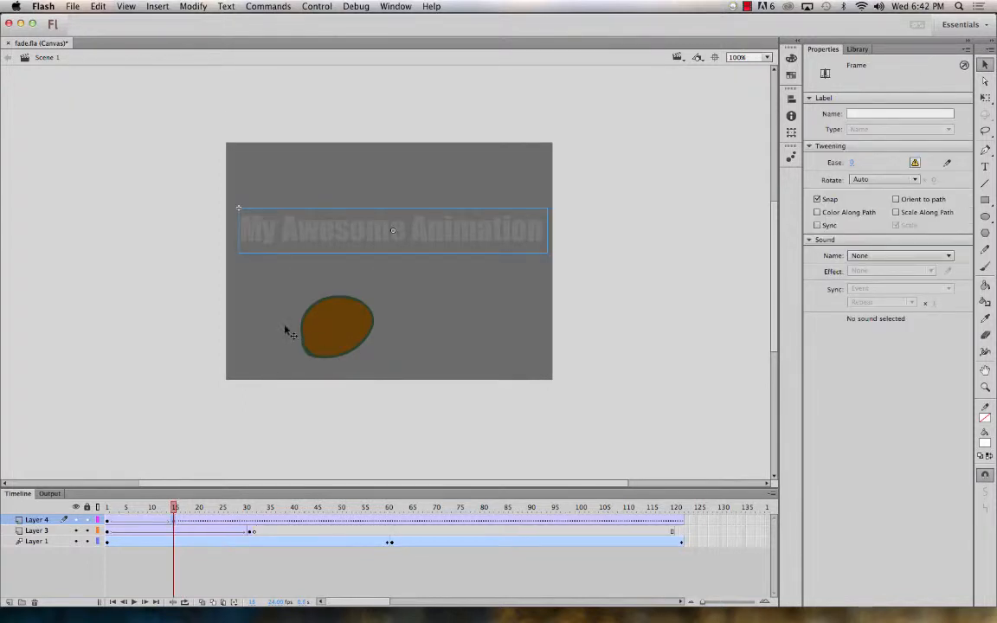
pyautogui.click(345, 232)
pyautogui.moveTo(857, 205); pyautogui.dragTo(918, 205)
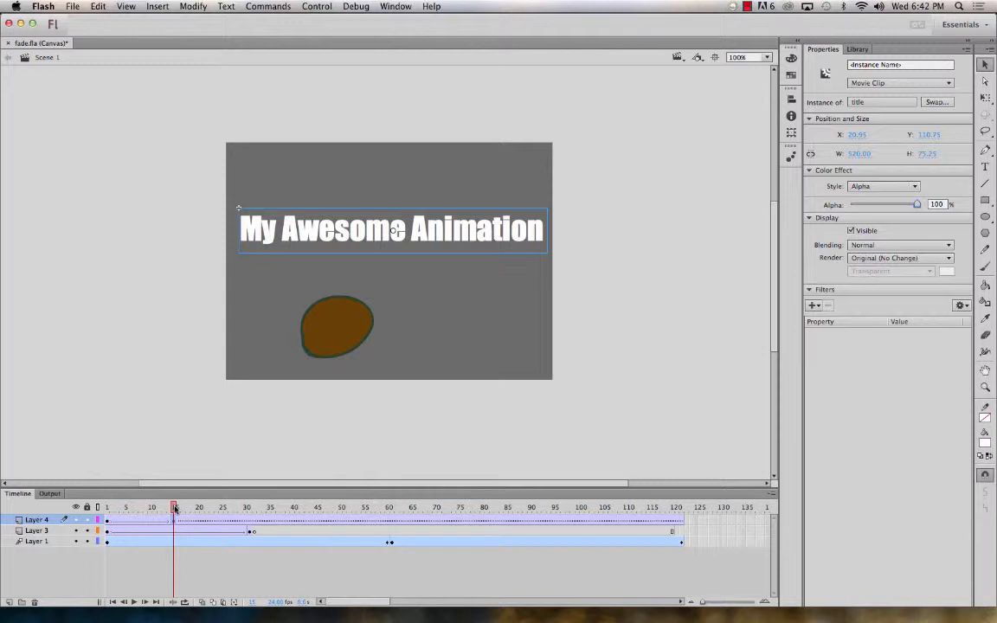
# Insert a keyframe at frame 52 on Layer 4 to hold the title at its current opacity.
pyautogui.click(201, 507)
pyautogui.moveTo(200, 507); pyautogui.dragTo(352, 500)
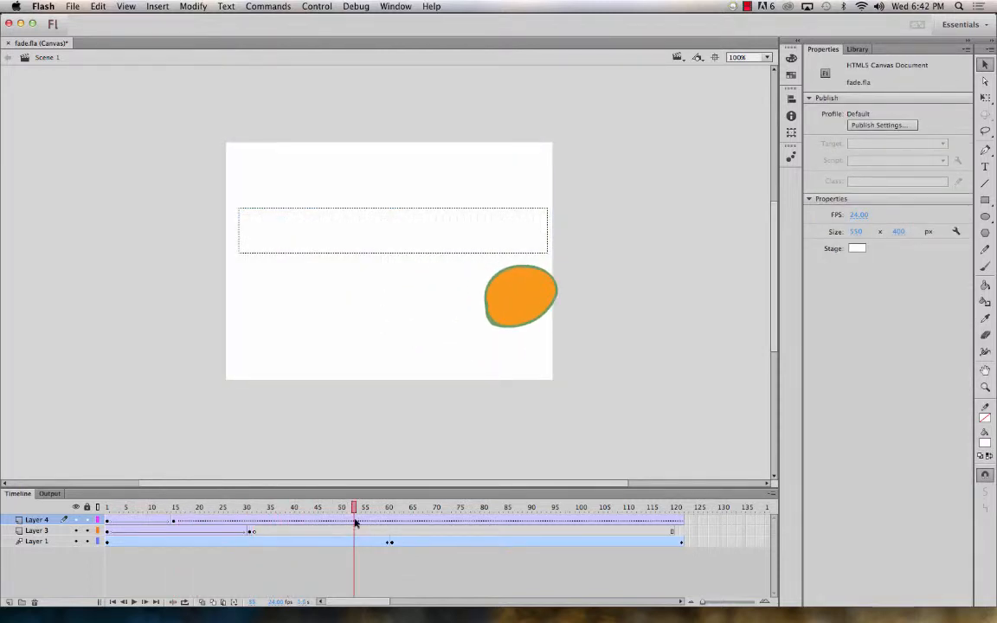
pyautogui.click(352, 521)
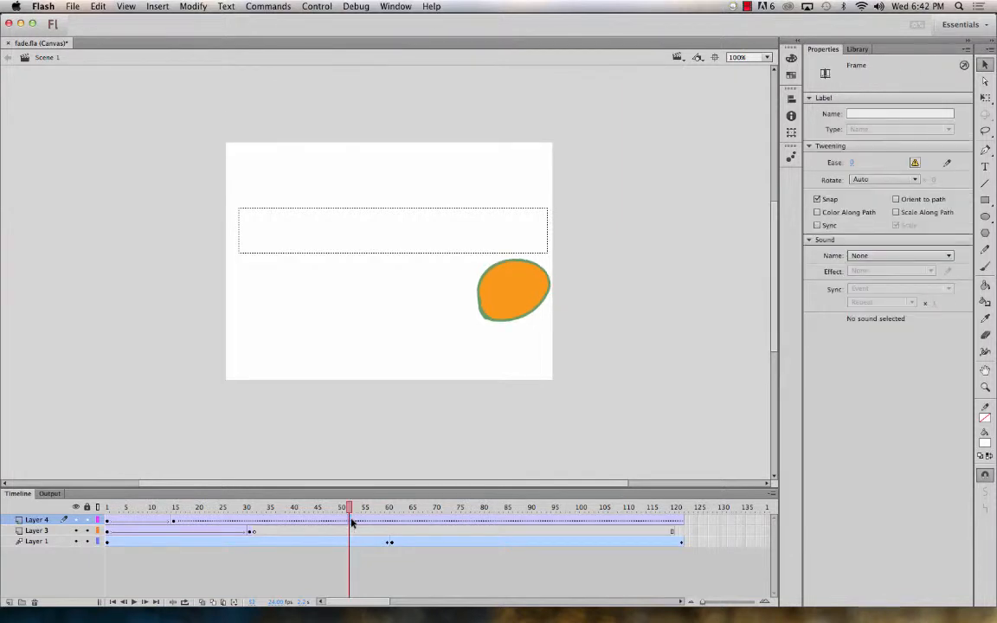
pyautogui.click(351, 521)
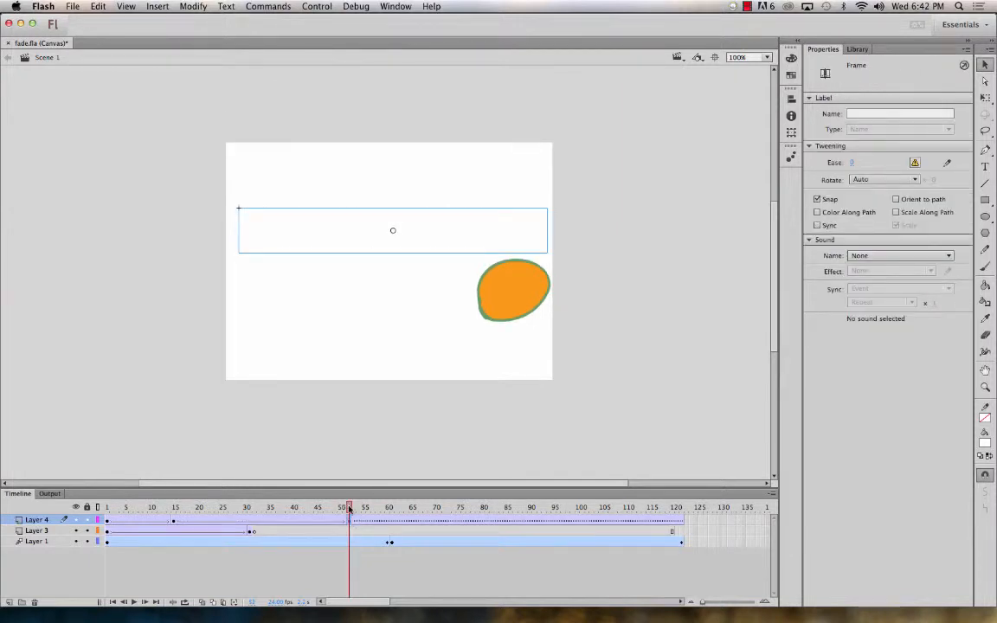
# Insert a keyframe at frame 74 on Layer 4 and a blank keyframe directly after it at frame 75.
pyautogui.moveTo(350, 509); pyautogui.dragTo(453, 485)
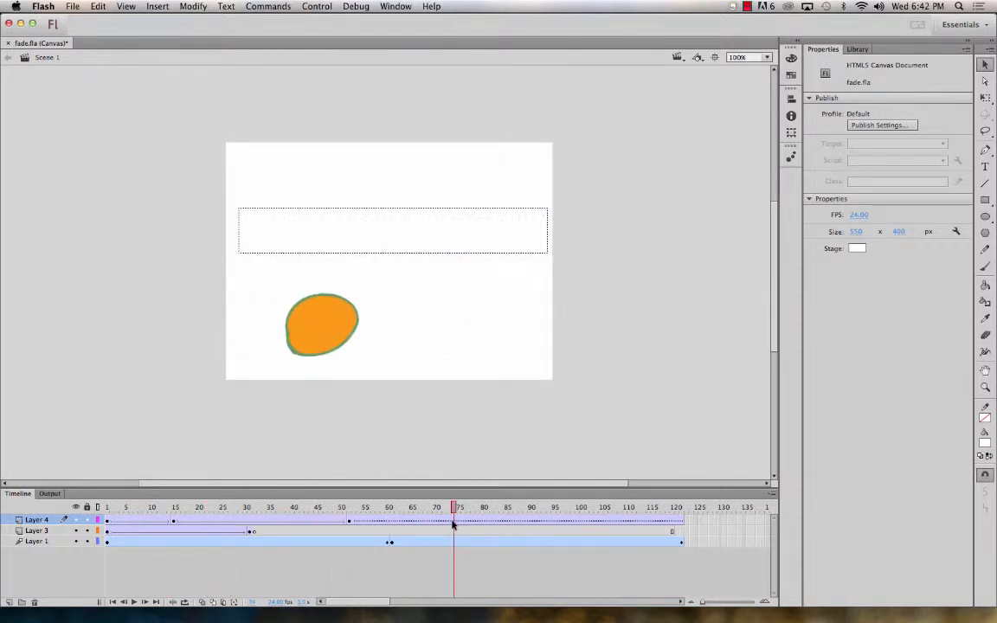
pyautogui.click(454, 523)
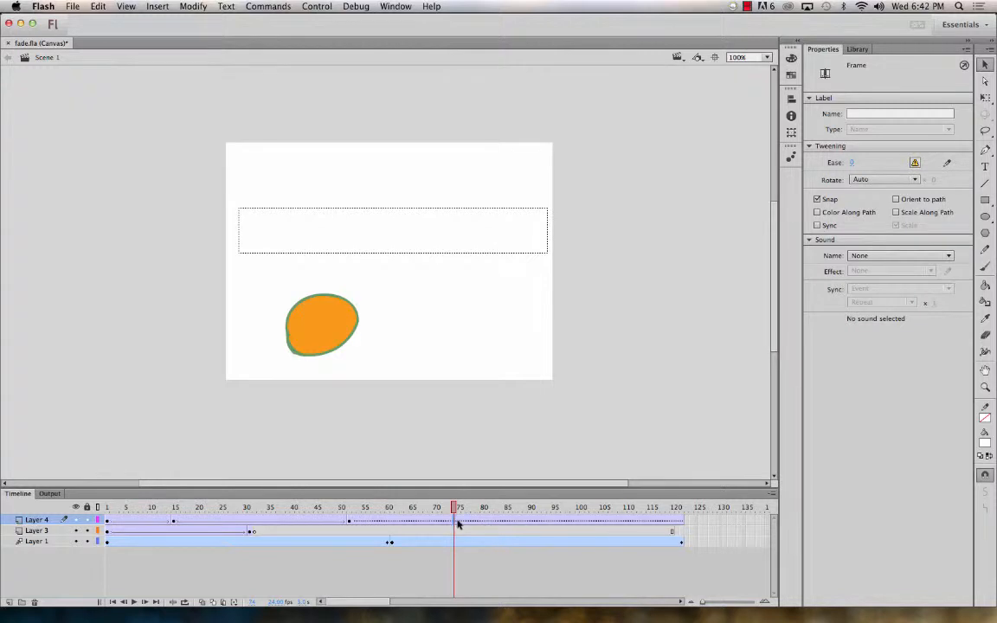
pyautogui.press('F6')
pyautogui.click(458, 520)
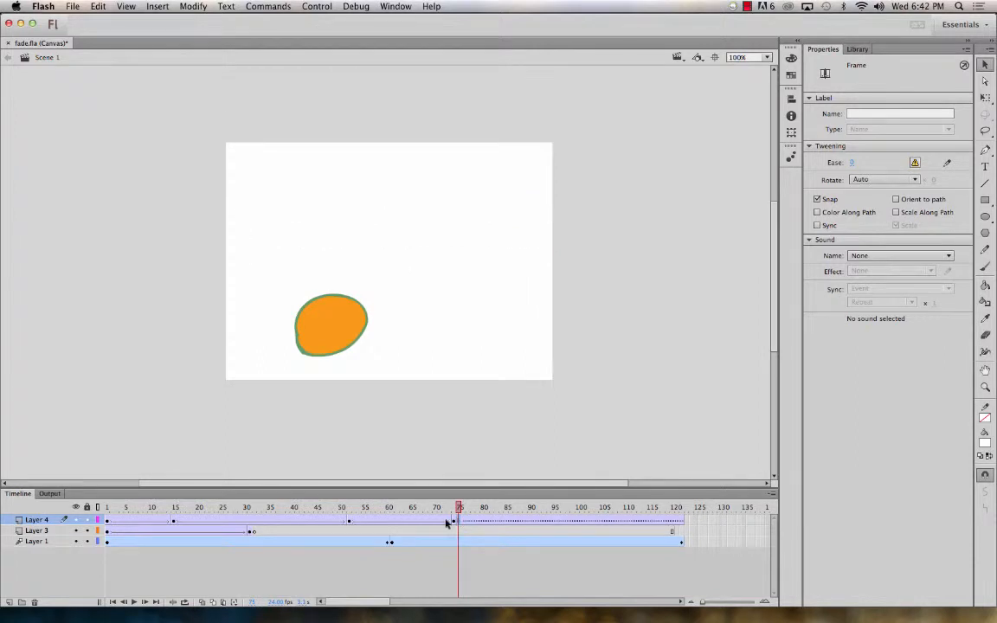
# Set the title's alpha at the frame 74 keyframe on Layer 4 to 13% and return to frame 1.
pyautogui.click(452, 520)
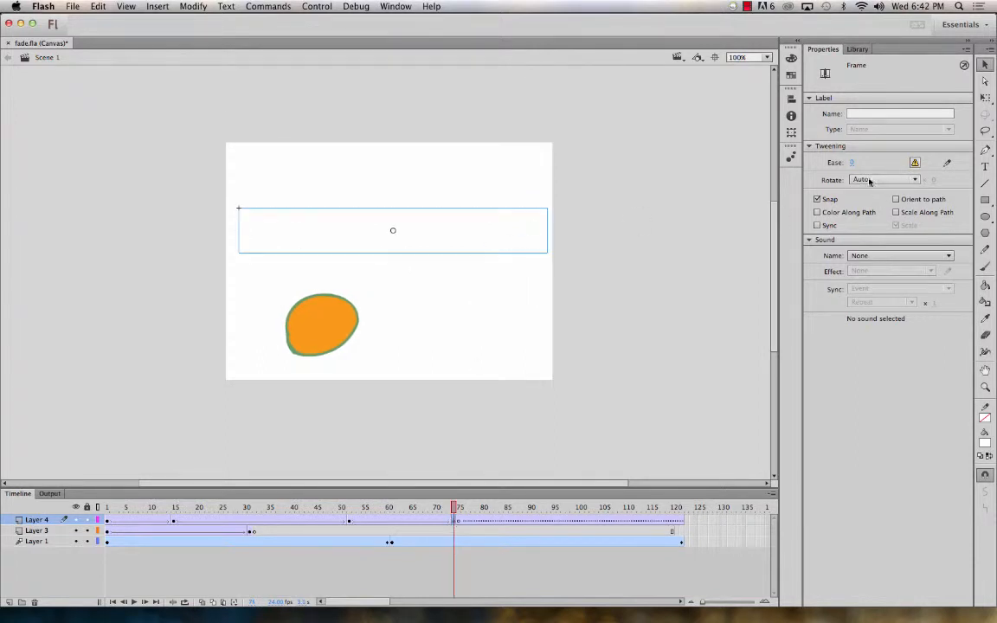
pyautogui.click(318, 240)
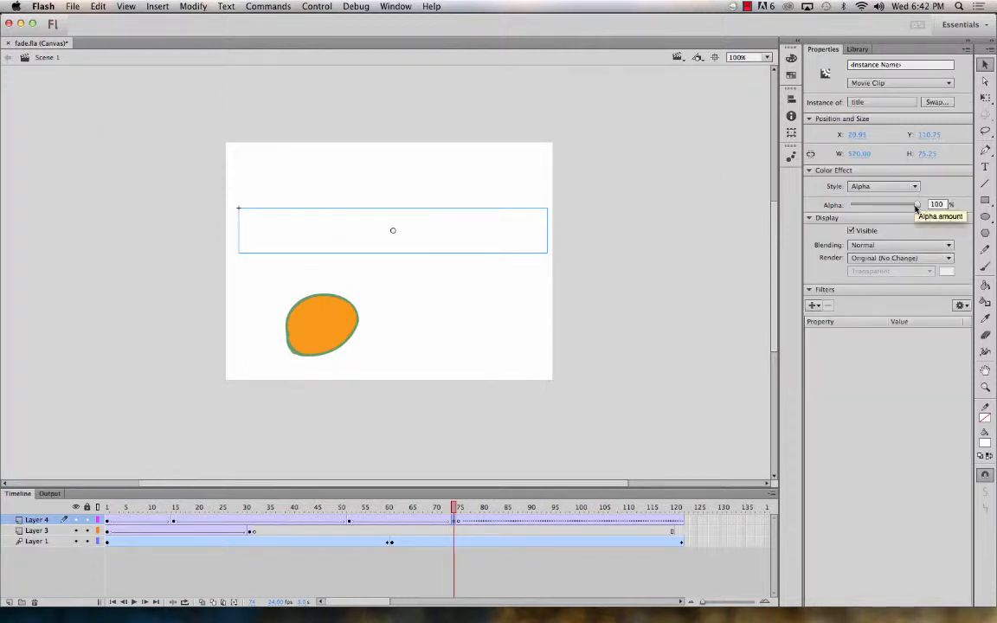
pyautogui.moveTo(917, 204); pyautogui.dragTo(859, 208)
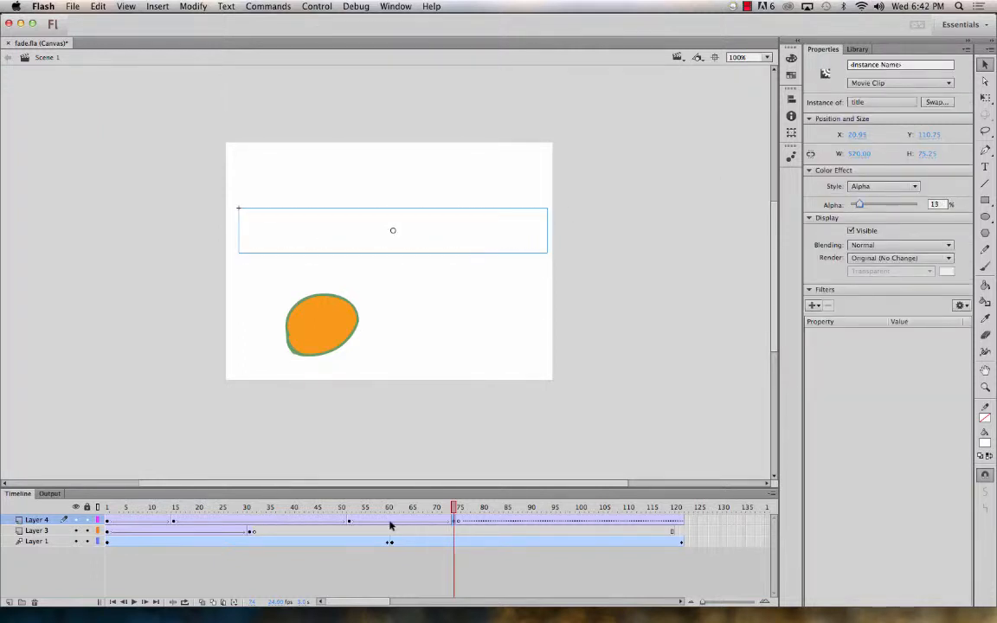
pyautogui.moveTo(456, 508); pyautogui.dragTo(11, 381)
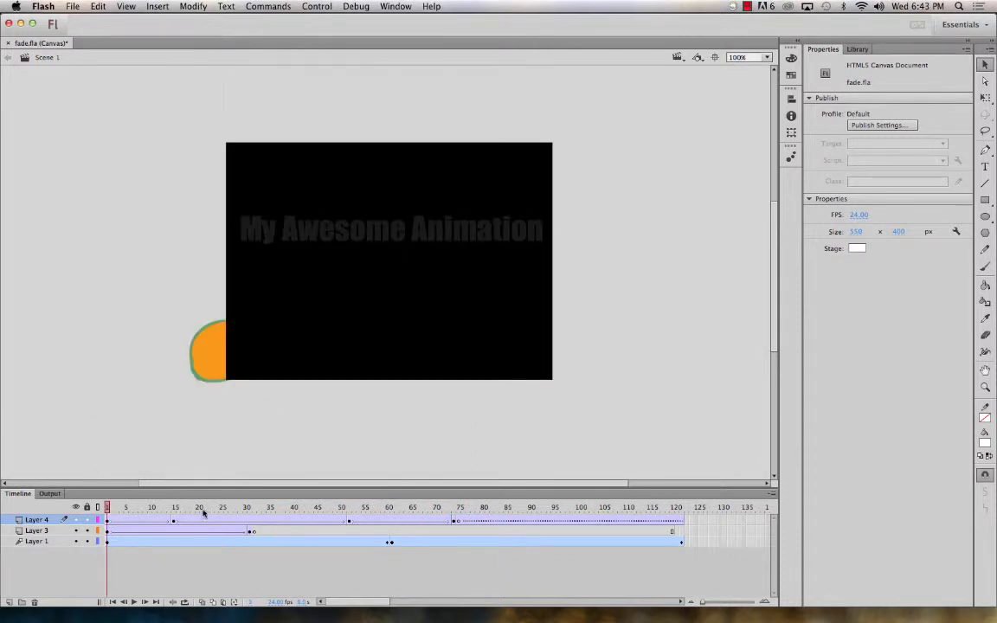
# Try to move the black box's ending fade keyframe on Layer 3 to frame 97, and undo the move.
pyautogui.click(136, 534)
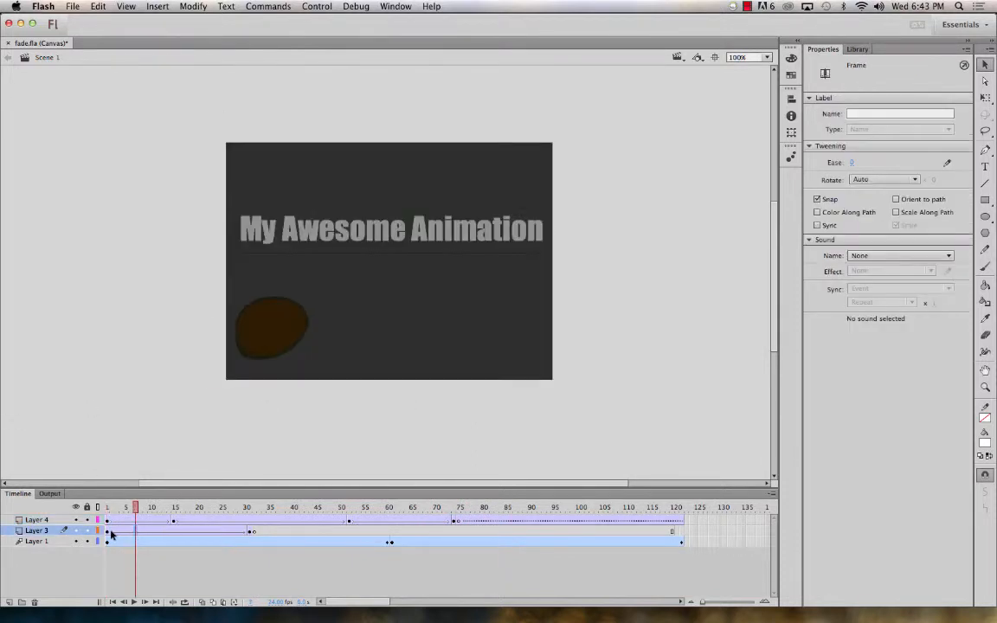
pyautogui.click(116, 534)
pyautogui.click(108, 534)
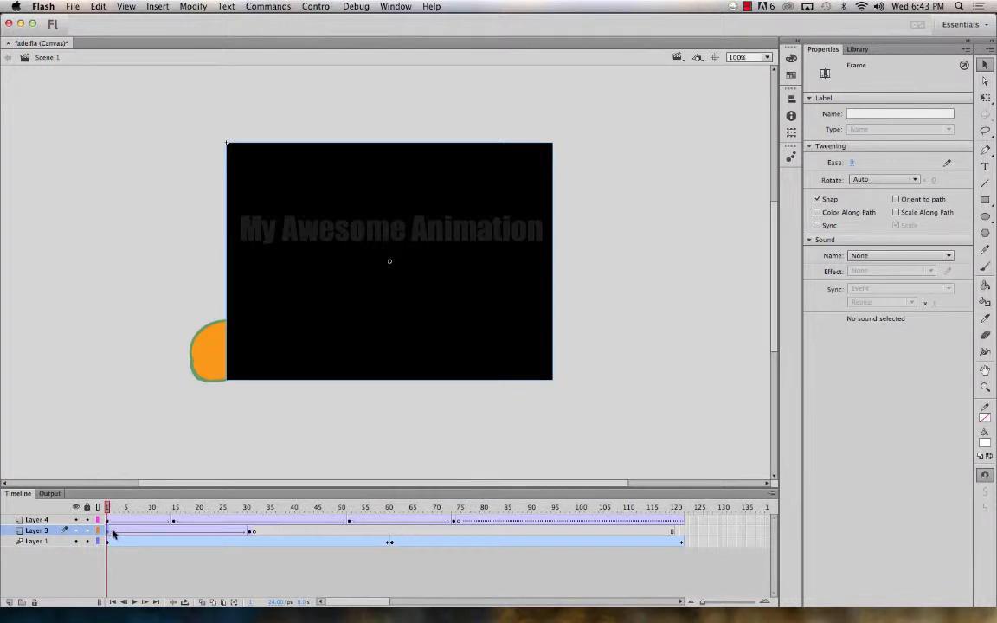
pyautogui.click(249, 534)
pyautogui.moveTo(250, 533); pyautogui.dragTo(560, 533)
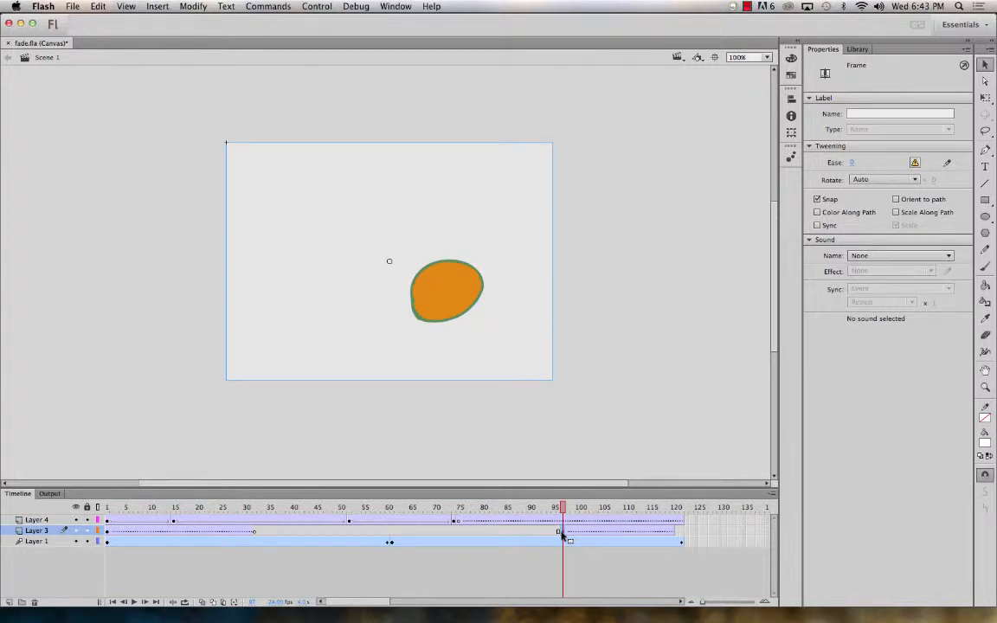
pyautogui.press('super+z')
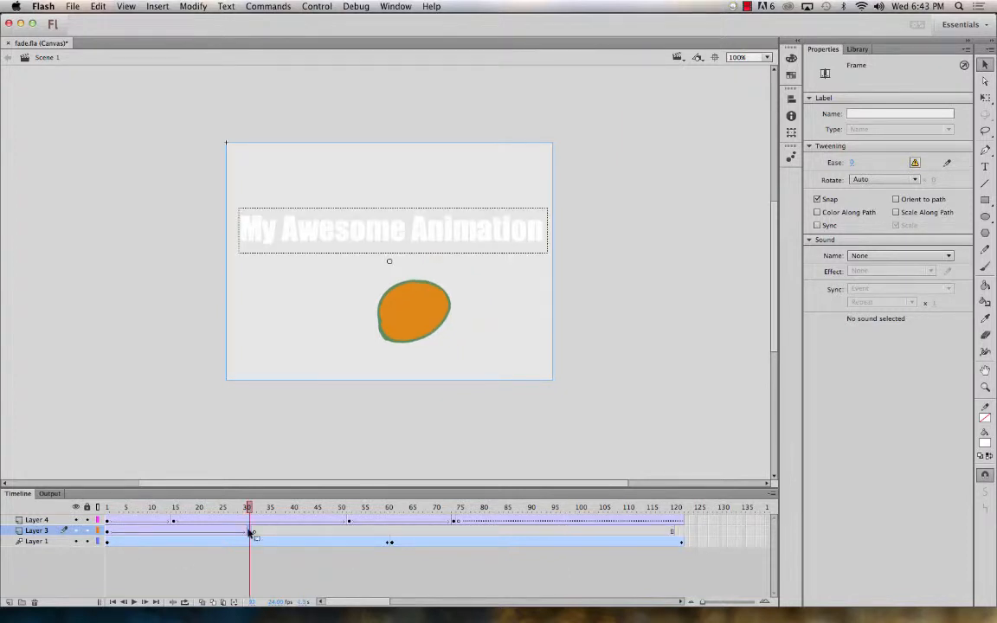
# Move Layer 3's blank keyframe to frame 100 and the black box's ending fade keyframe to frame 99.
pyautogui.moveTo(249, 534)
pyautogui.mouseDown()
pyautogui.moveTo(329, 532)
pyautogui.moveTo(255, 534)
pyautogui.mouseUp()
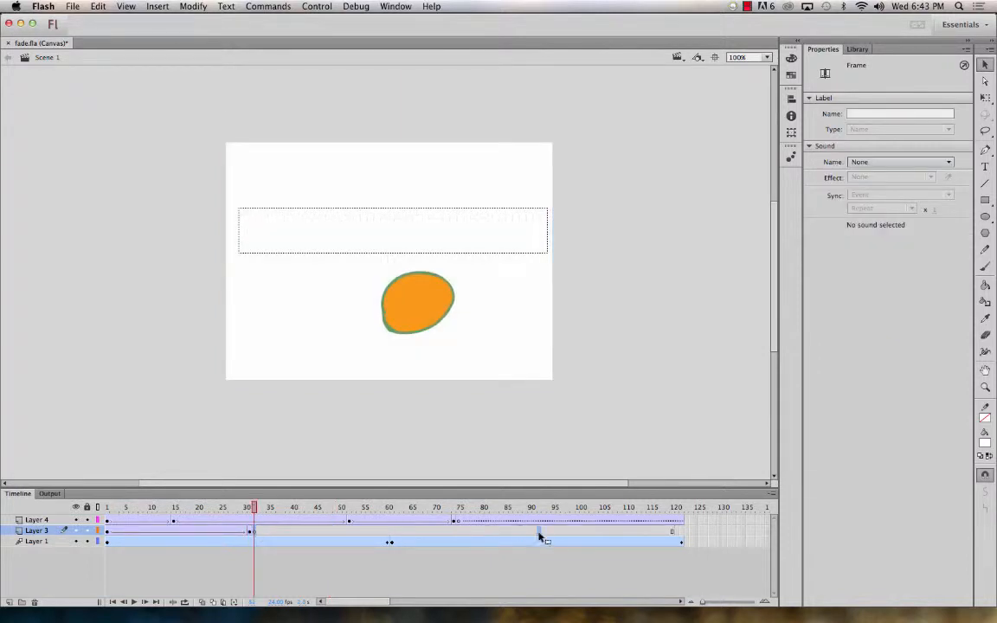
pyautogui.click(576, 534)
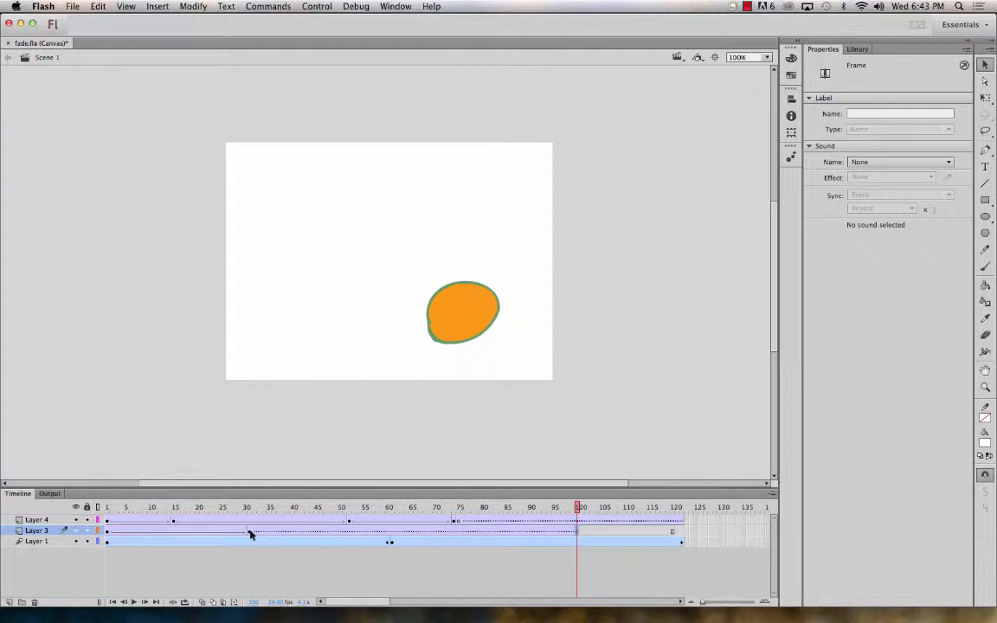
pyautogui.click(249, 532)
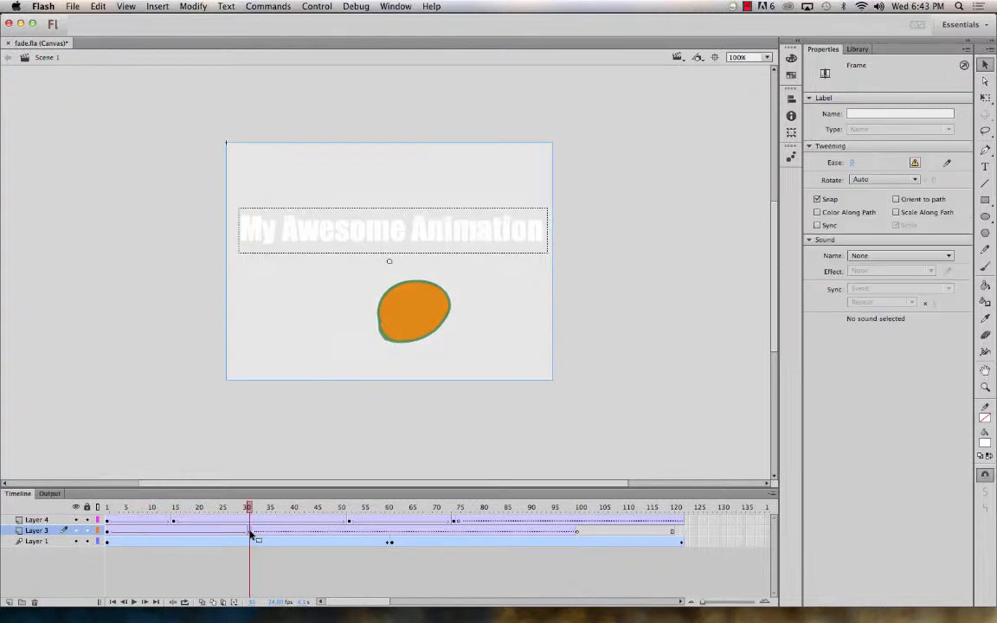
pyautogui.click(573, 532)
pyautogui.moveTo(571, 509); pyautogui.dragTo(63, 432)
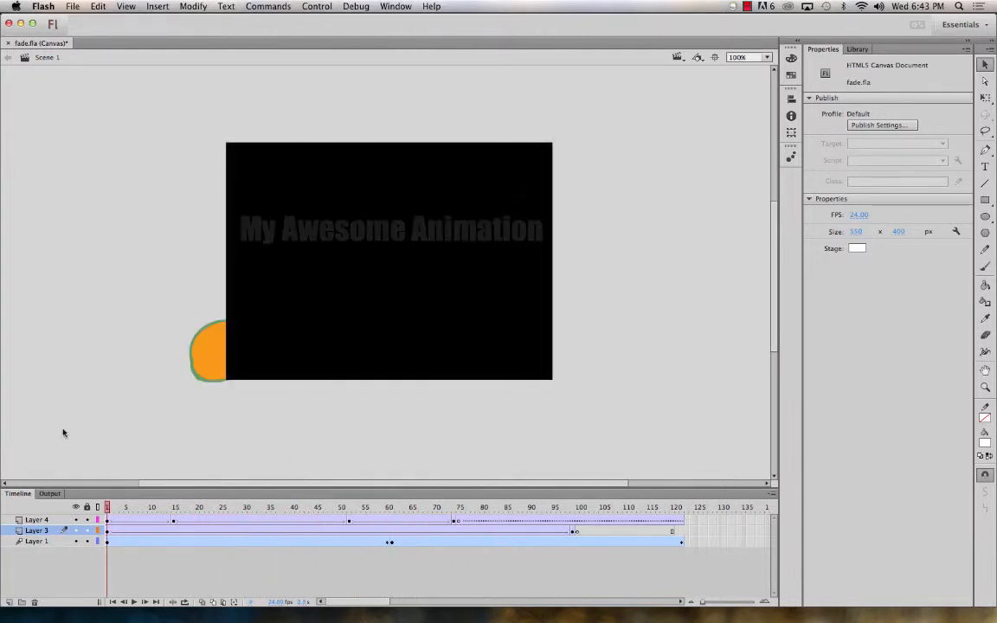
# Insert a keyframe at frame 74 on Layer 3 and make the black box fully opaque there using the Alpha color effect.
pyautogui.click(108, 531)
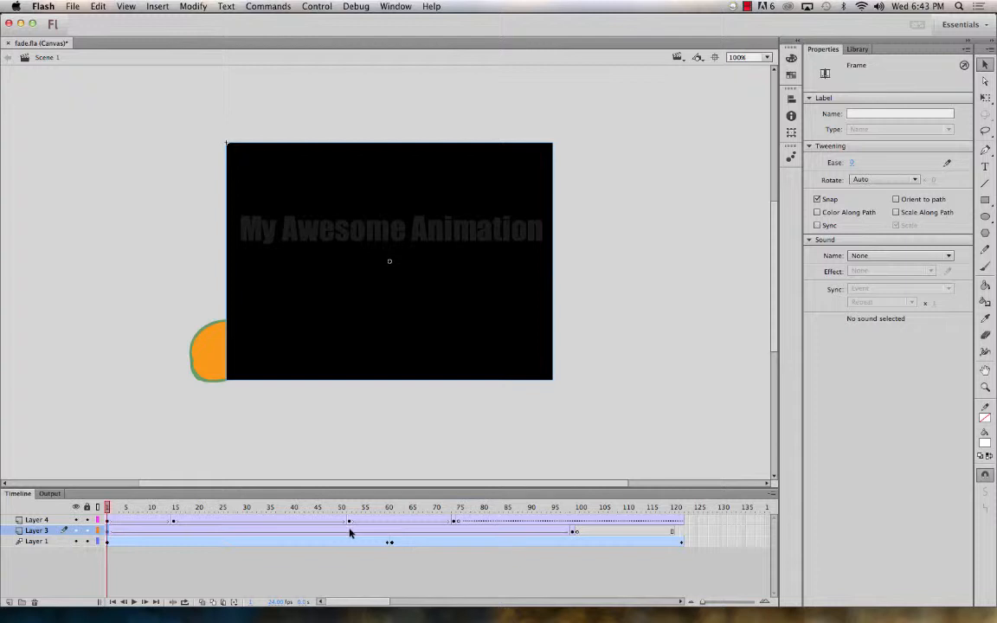
pyautogui.click(454, 531)
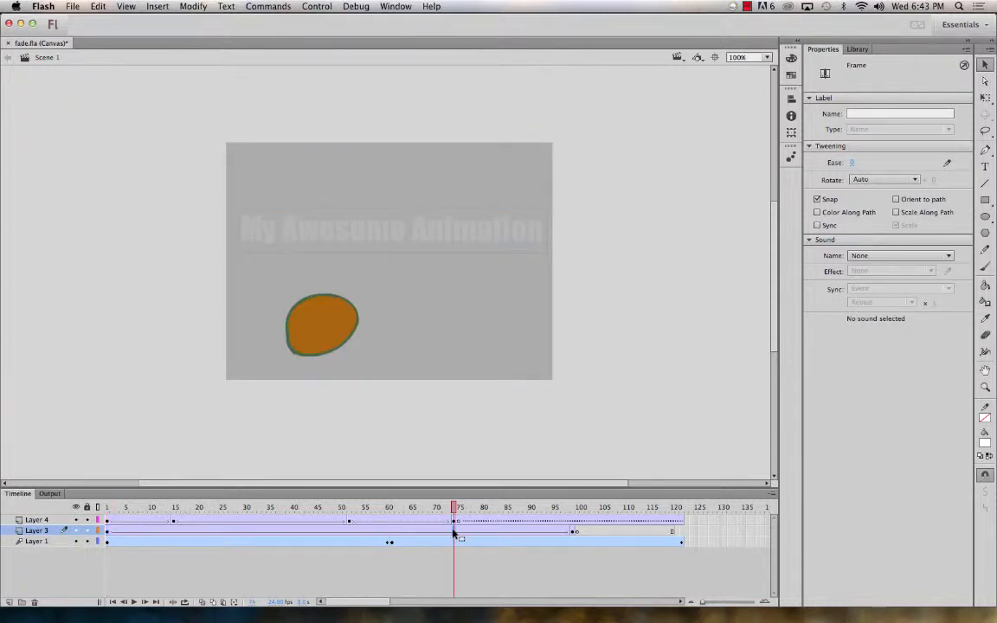
pyautogui.click(454, 541)
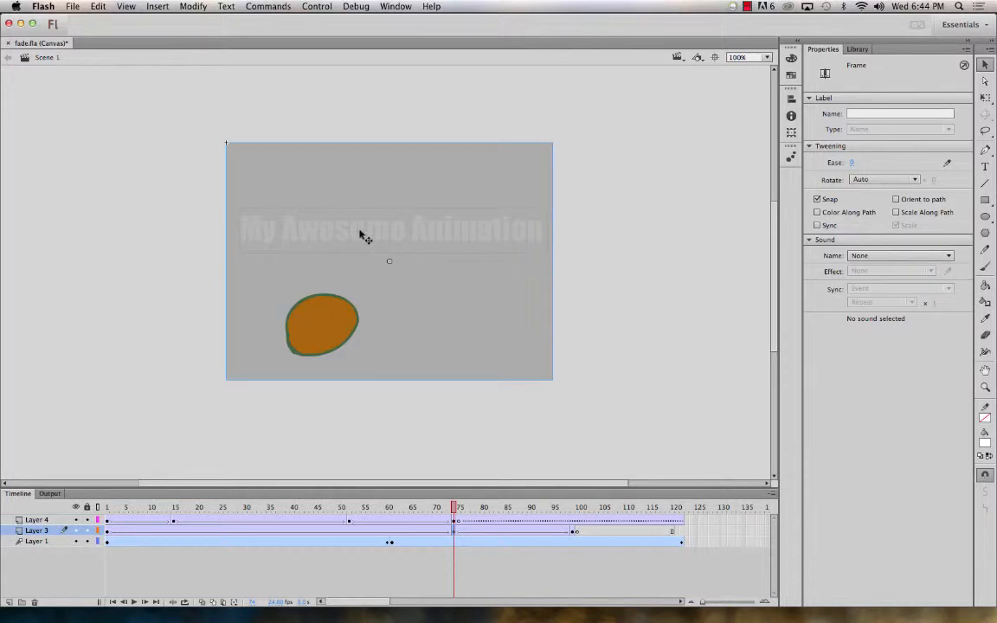
pyautogui.click(391, 345)
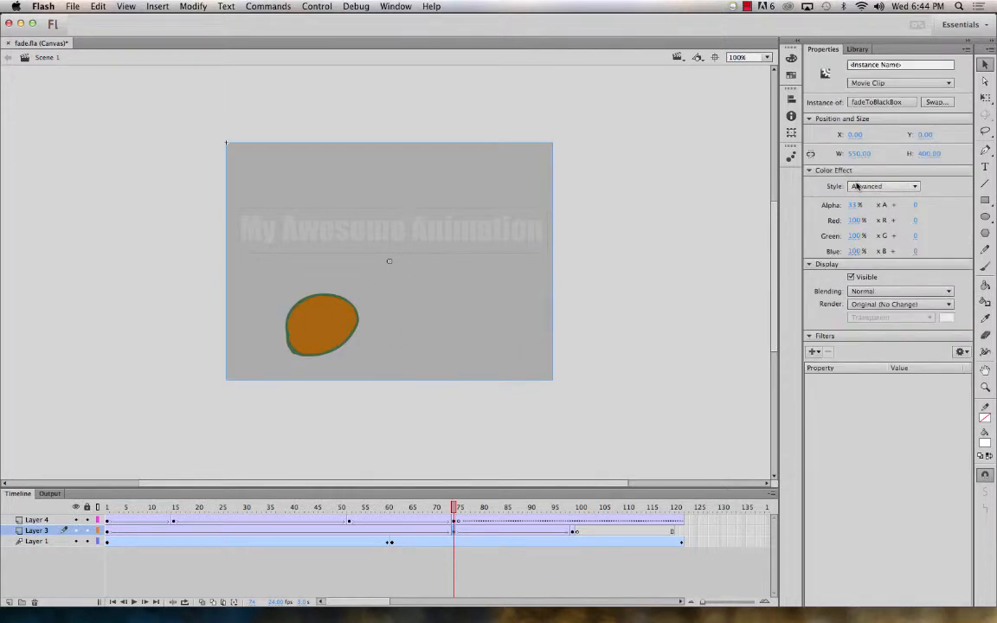
pyautogui.click(860, 188)
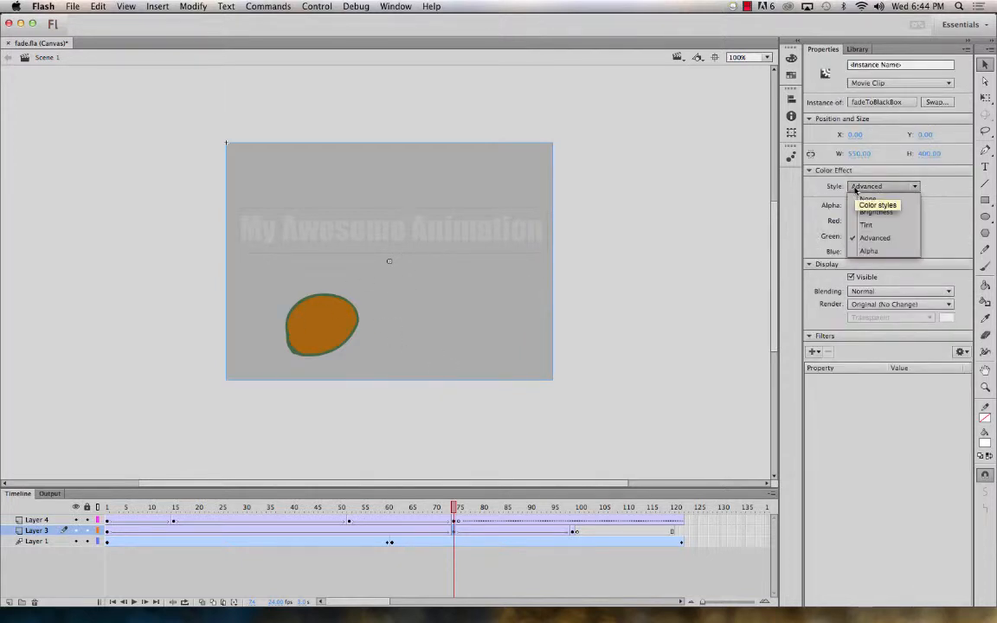
pyautogui.click(864, 245)
pyautogui.moveTo(867, 211); pyautogui.dragTo(961, 213)
pyautogui.moveTo(452, 513); pyautogui.dragTo(25, 415)
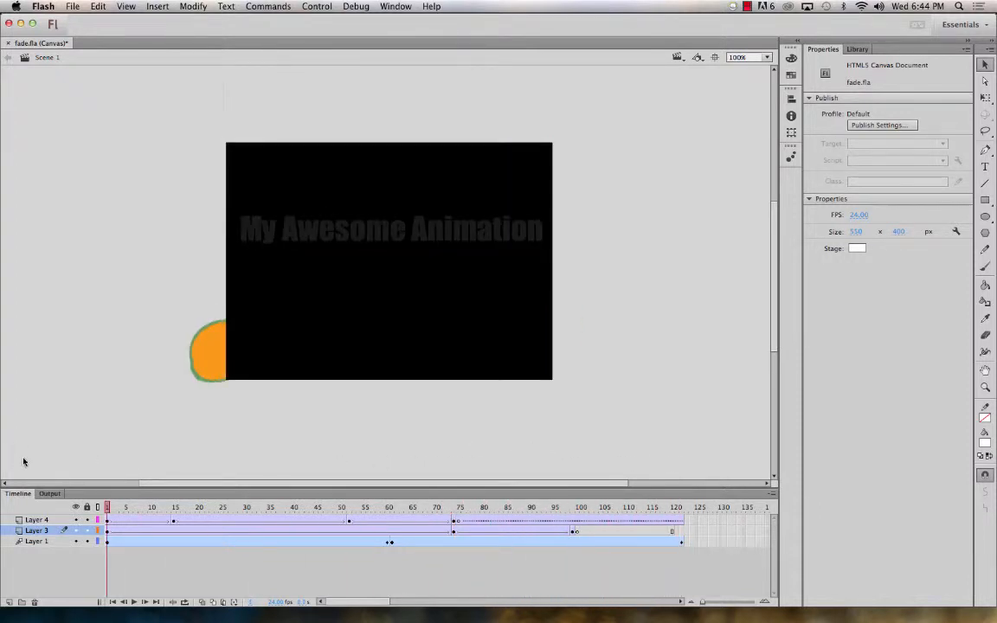
# Shift the entire bouncing-ball animation on Layer 1 so that it starts at frame 74.
pyautogui.click(151, 542)
pyautogui.doubleClick(372, 543)
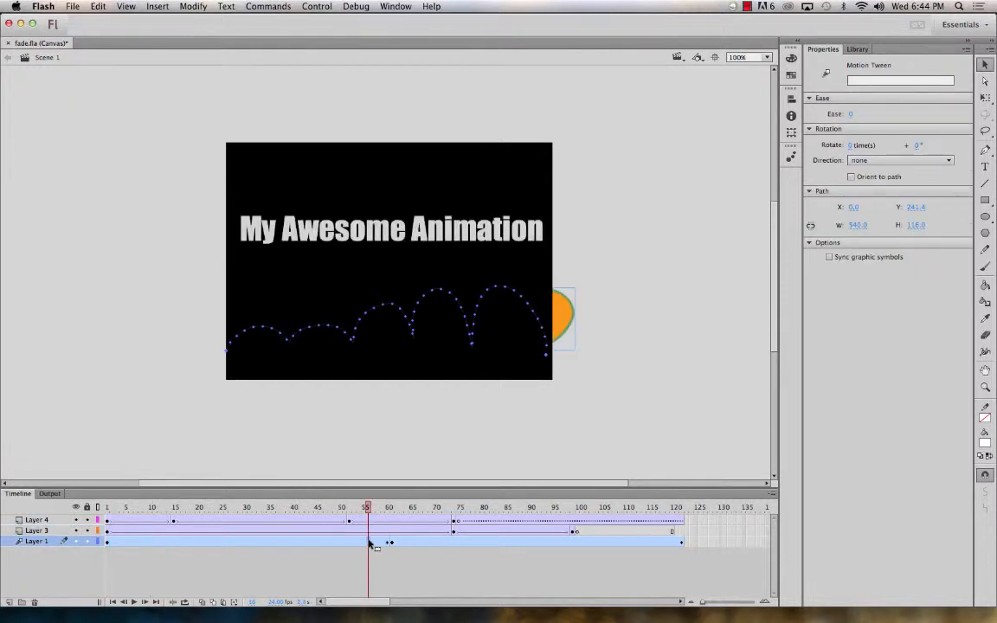
pyautogui.click(715, 544)
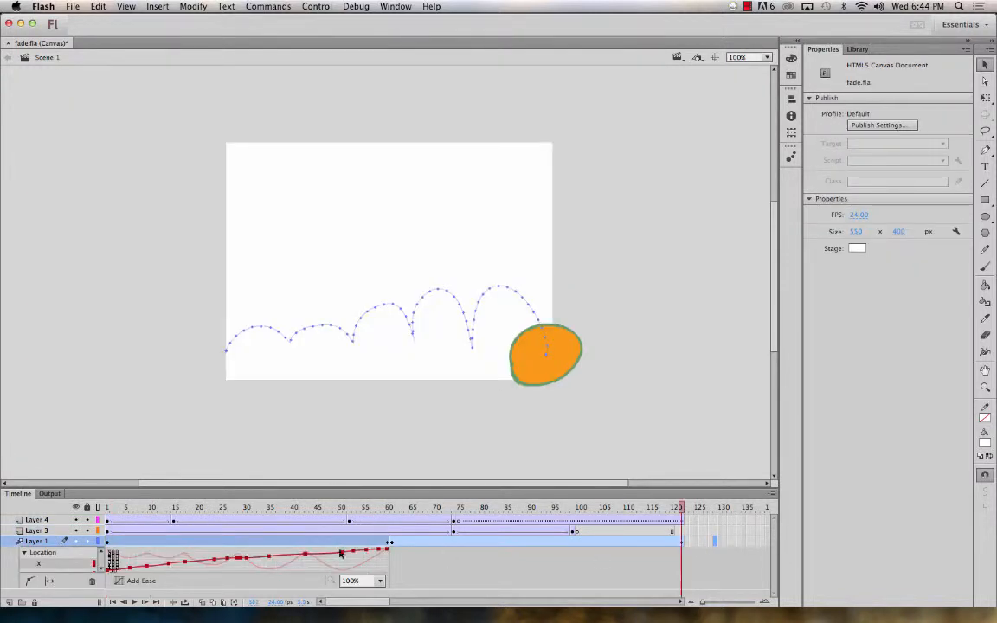
pyautogui.doubleClick(299, 541)
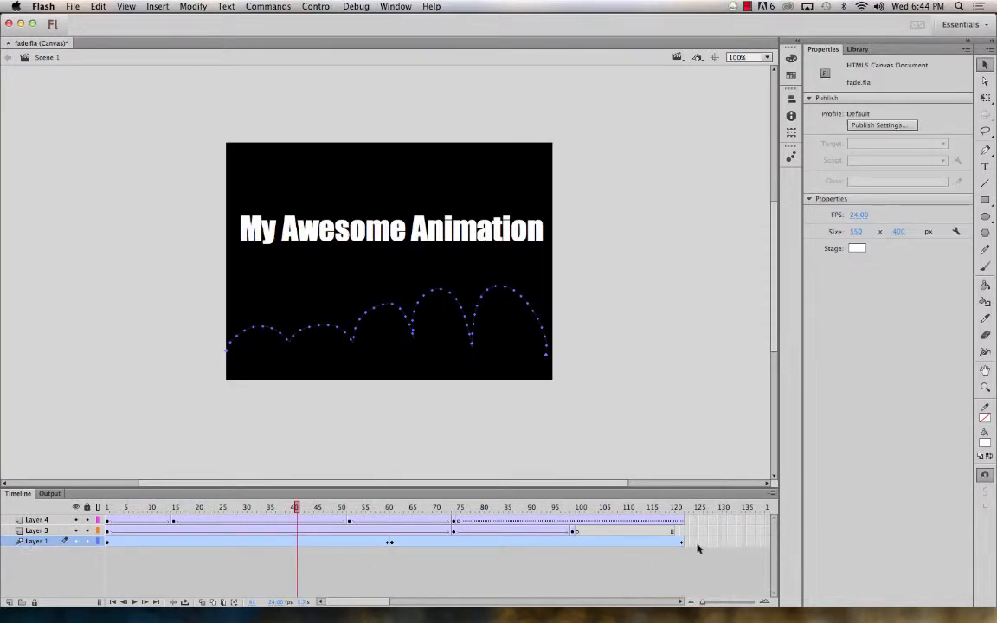
pyautogui.moveTo(689, 544); pyautogui.dragTo(74, 542)
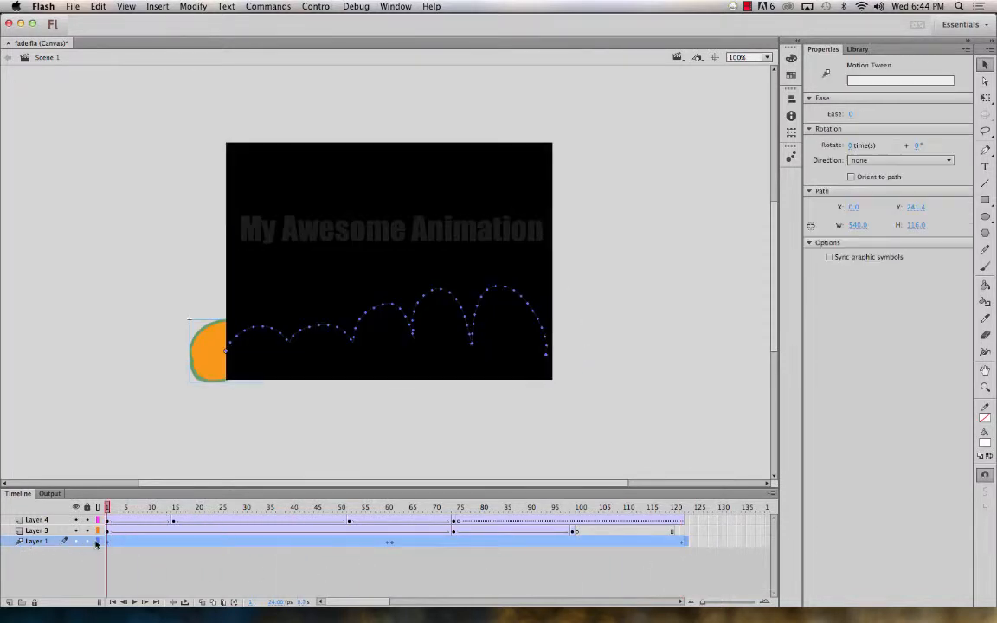
pyautogui.click(141, 543)
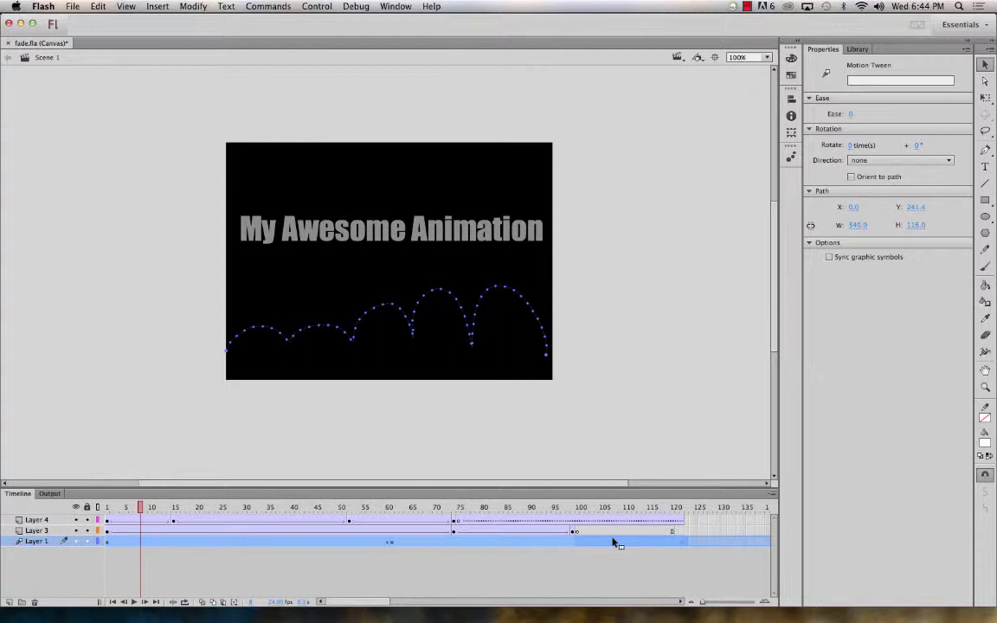
pyautogui.click(487, 549)
# Preview the retimed ball animation, then play the timeline from frame 1 to check the title and fade.
pyautogui.moveTo(488, 509); pyautogui.dragTo(625, 509)
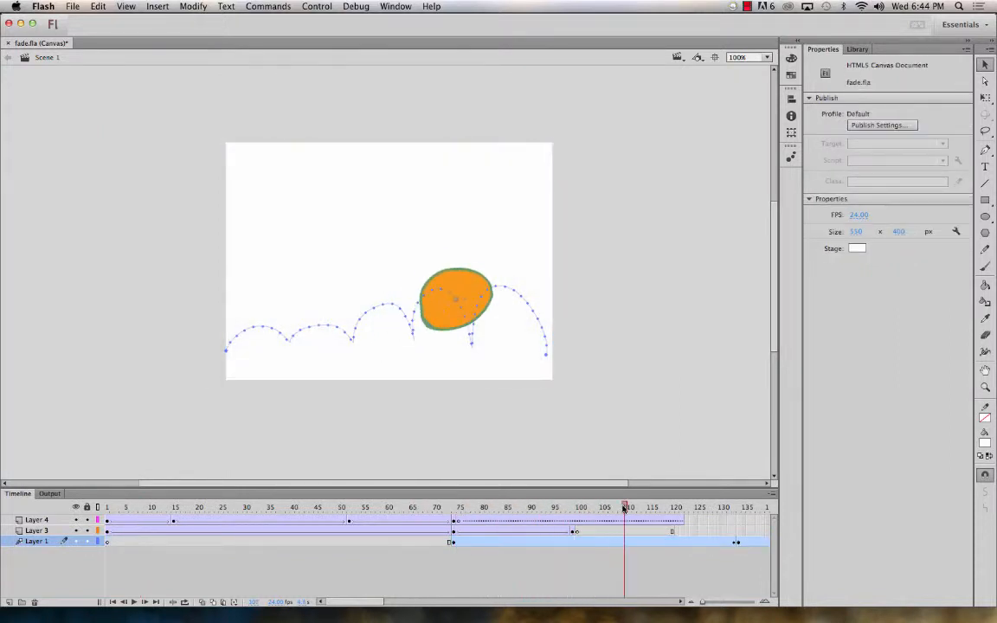
pyautogui.click(607, 389)
pyautogui.click(585, 515)
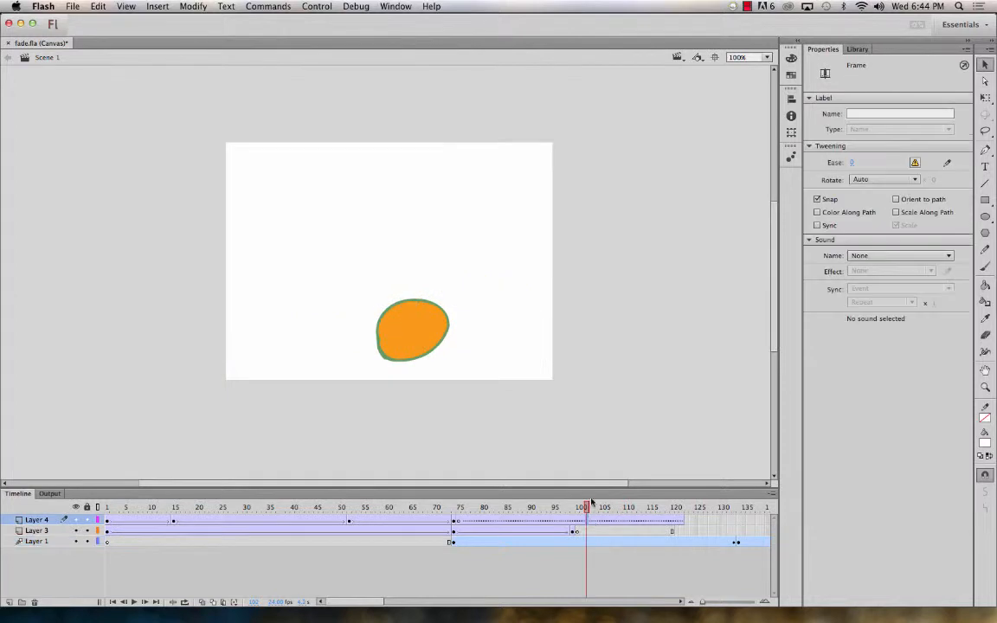
pyautogui.moveTo(588, 506); pyautogui.dragTo(108, 488)
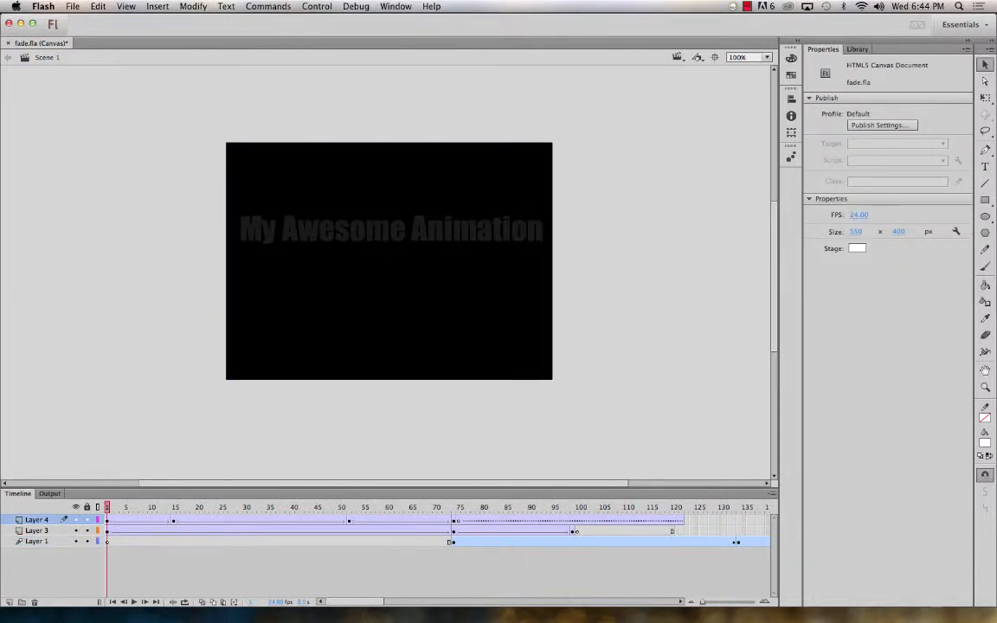
pyautogui.press('Return')
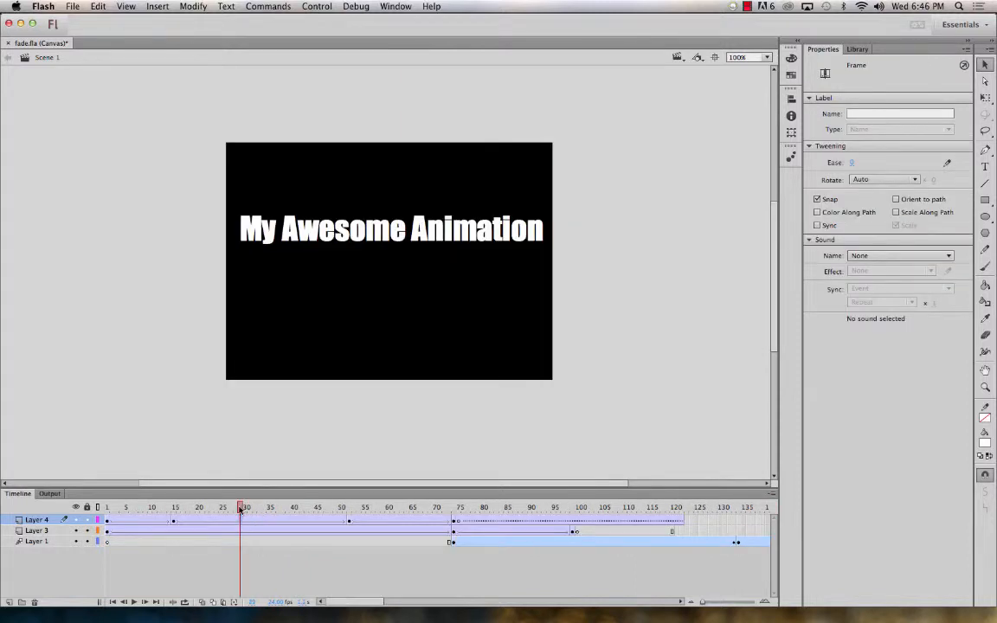
# Examine the title's keyframe at frame 15 on Layer 4, its available color effect styles, and the in-between frame 24.
pyautogui.moveTo(241, 510); pyautogui.dragTo(217, 510)
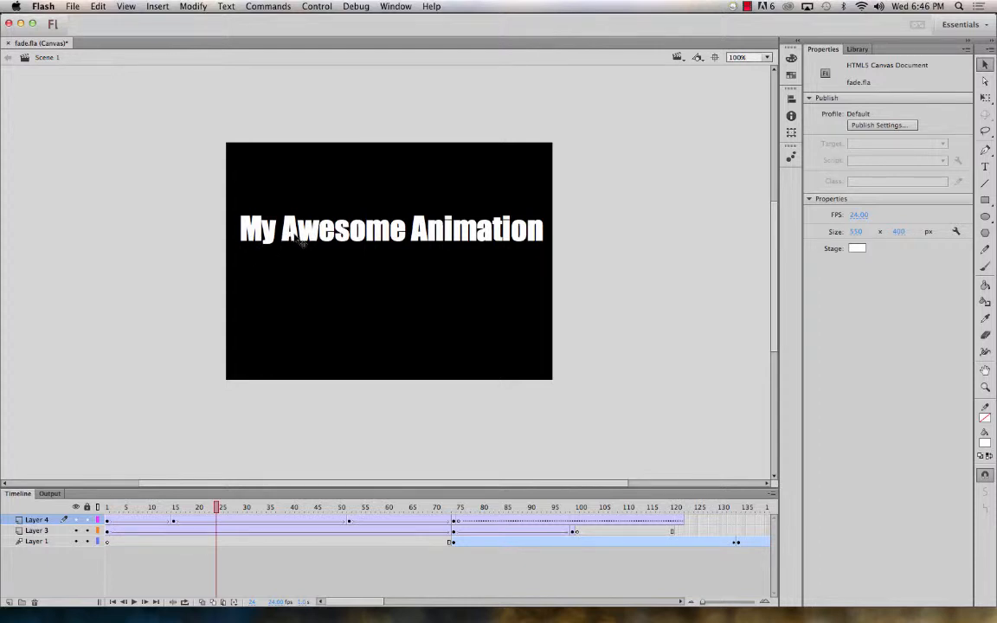
pyautogui.click(173, 520)
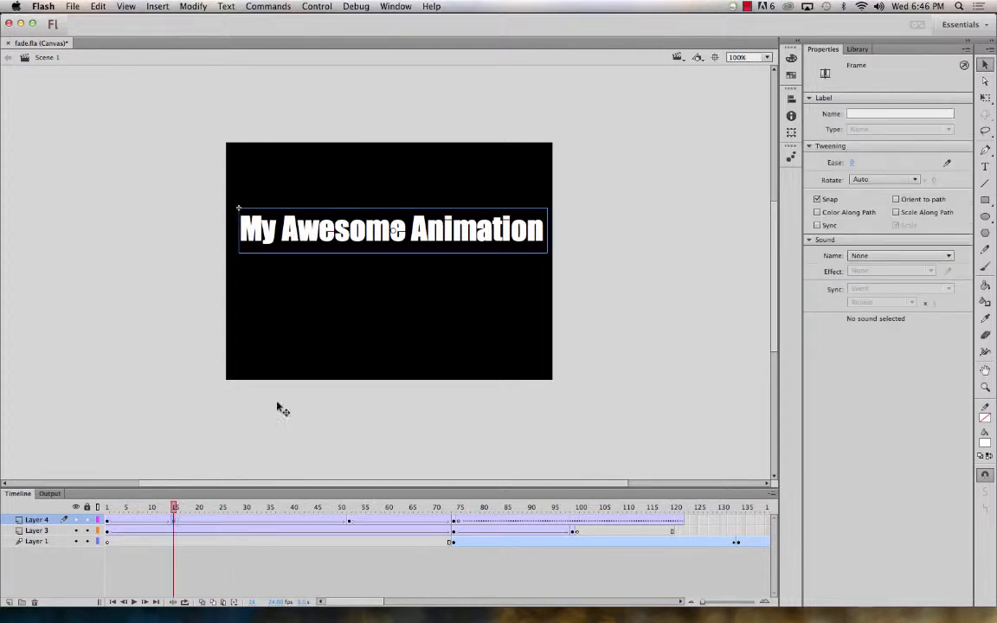
pyautogui.click(349, 243)
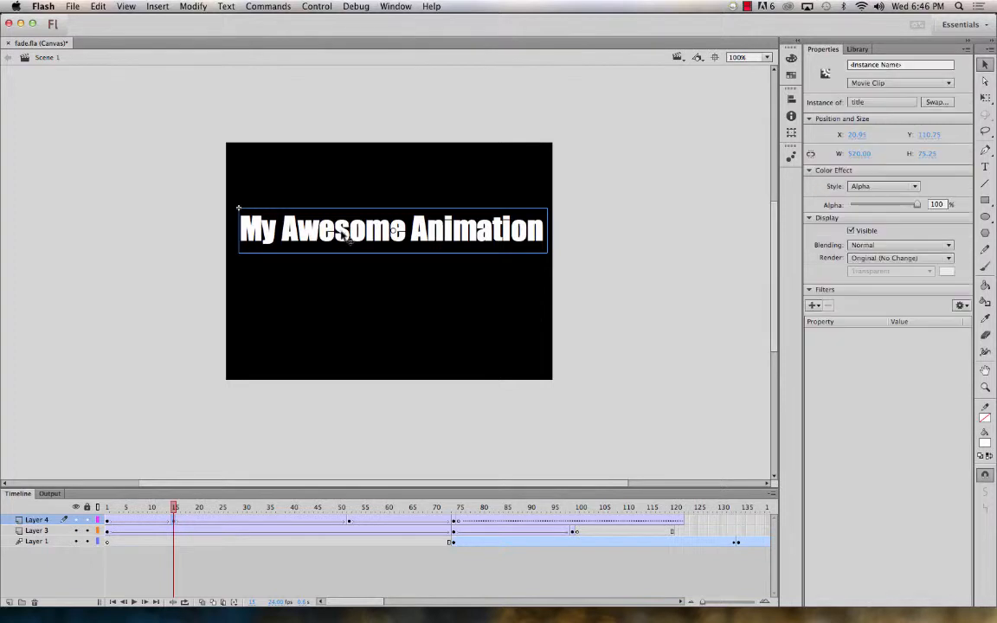
pyautogui.click(861, 187)
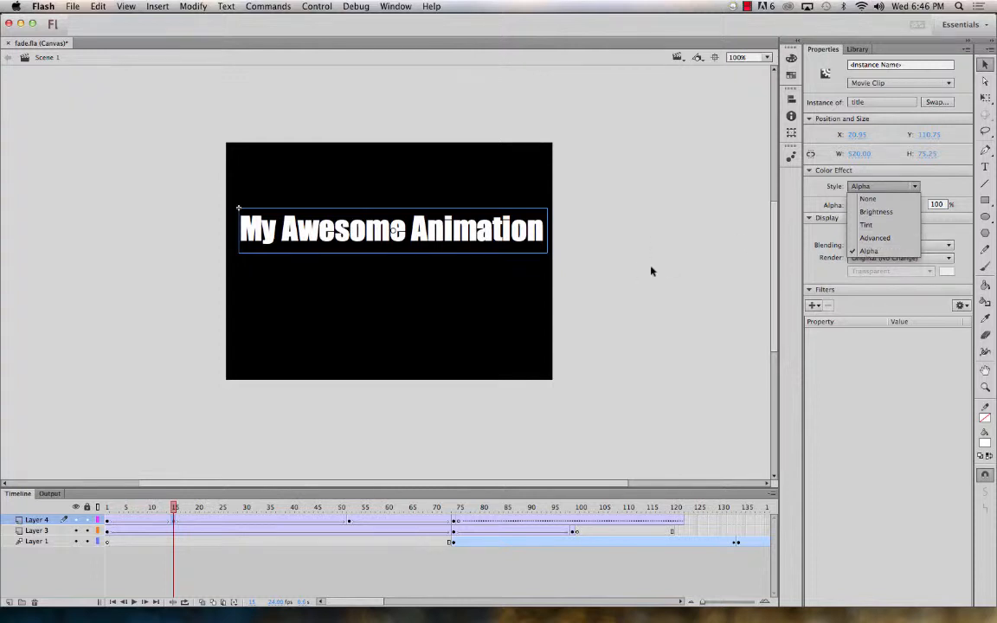
pyautogui.moveTo(173, 510); pyautogui.dragTo(214, 504)
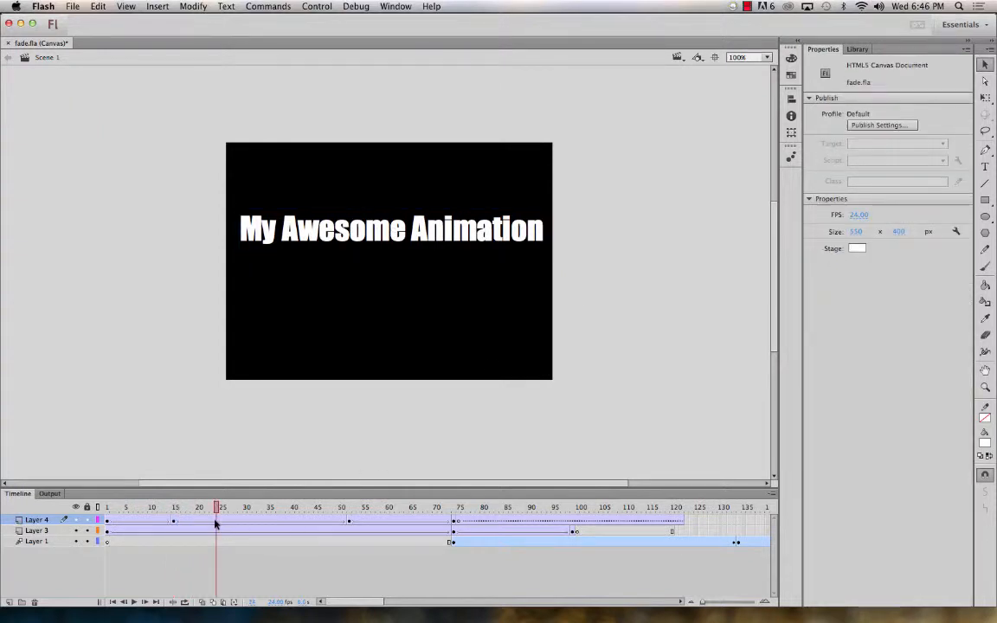
pyautogui.click(217, 523)
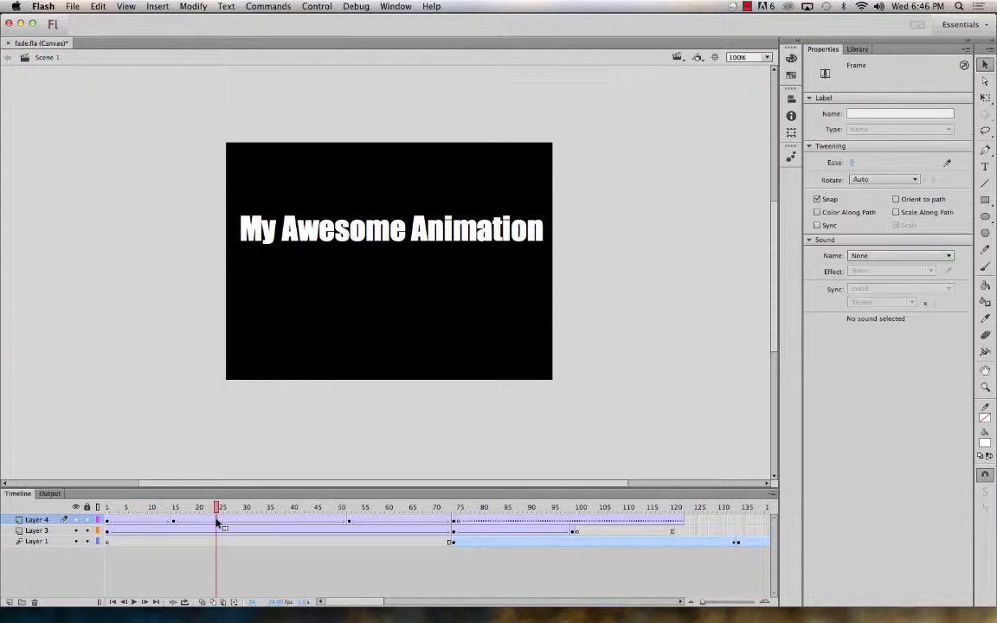
pyautogui.click(195, 459)
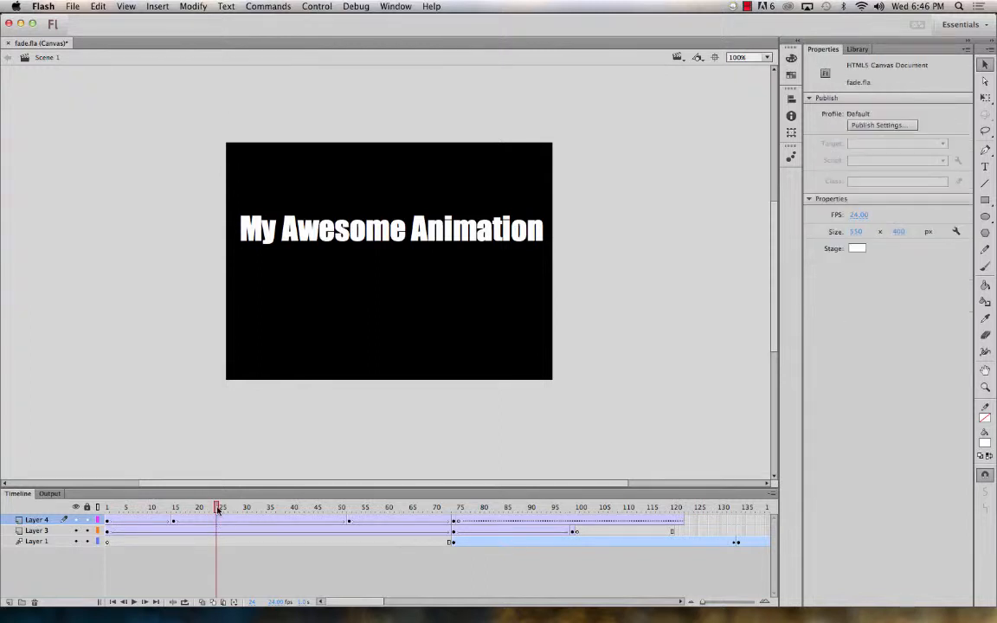
pyautogui.click(173, 509)
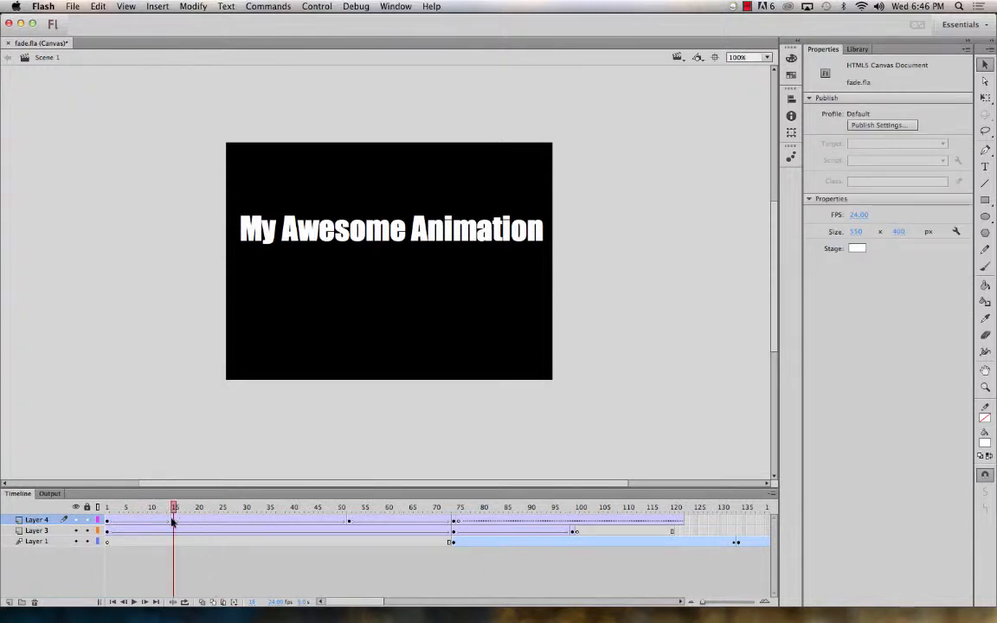
# Insert a keyframe at frame 16 on Layer 4, directly after the title's frame 15 keyframe.
pyautogui.click(173, 521)
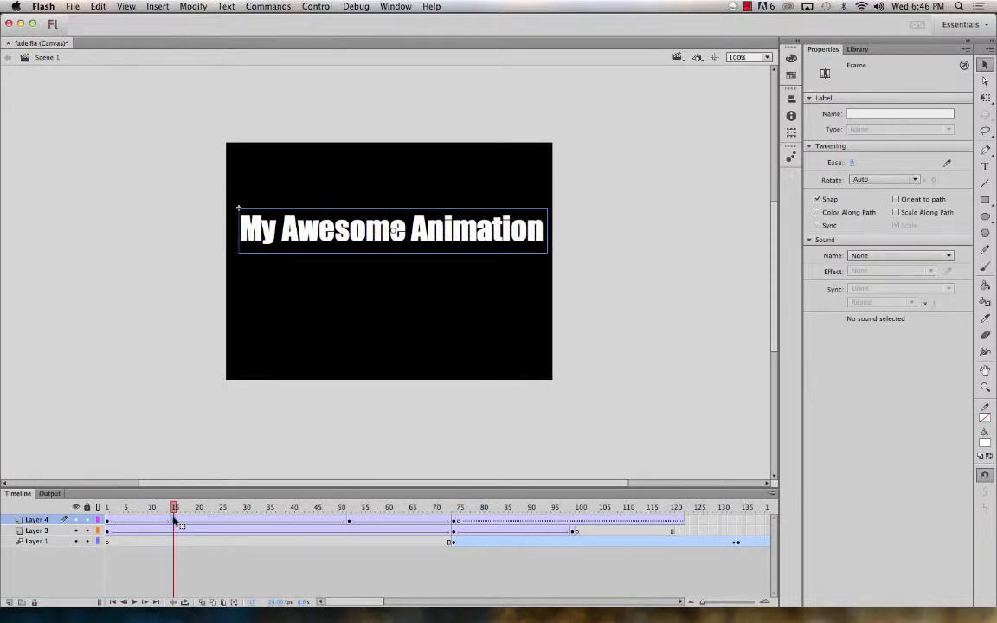
pyautogui.click(178, 521)
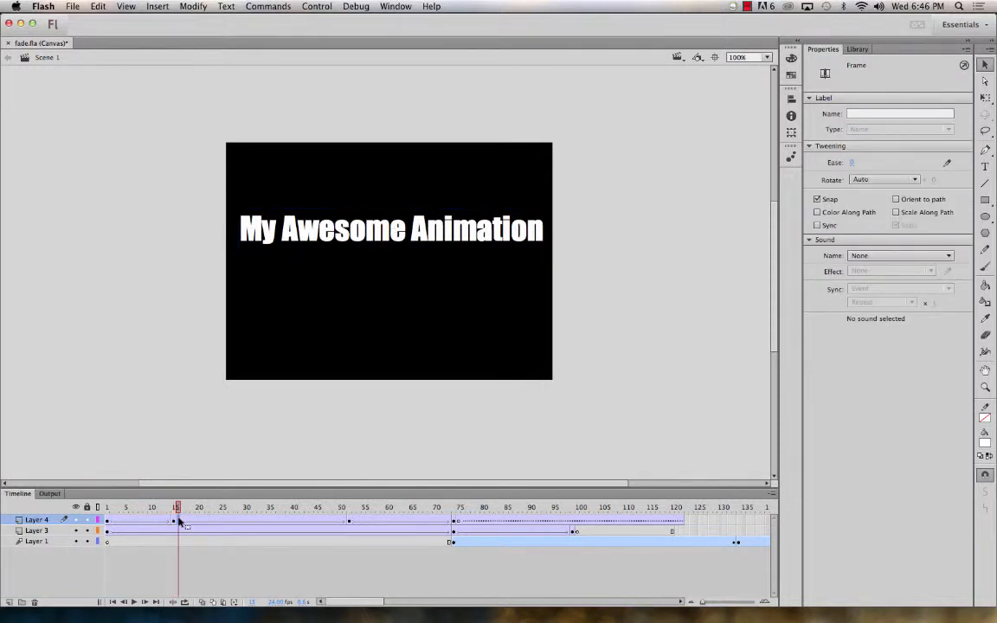
pyautogui.click(181, 520)
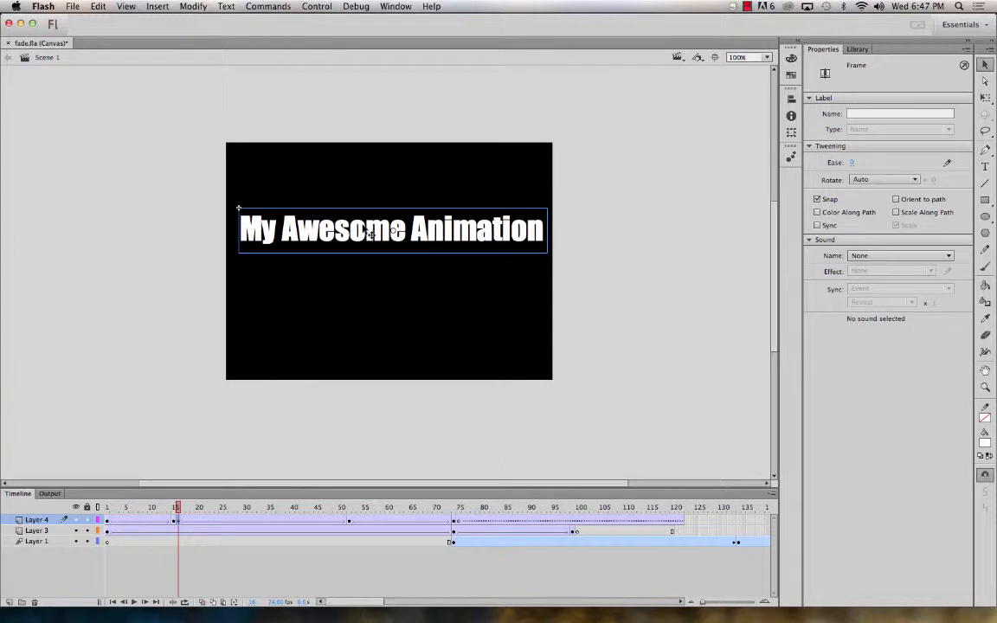
# Apply a Tint color effect to the title at frame 16 with tint 100%, red 255, green 0 and blue 0.
pyautogui.click(332, 211)
pyautogui.click(881, 187)
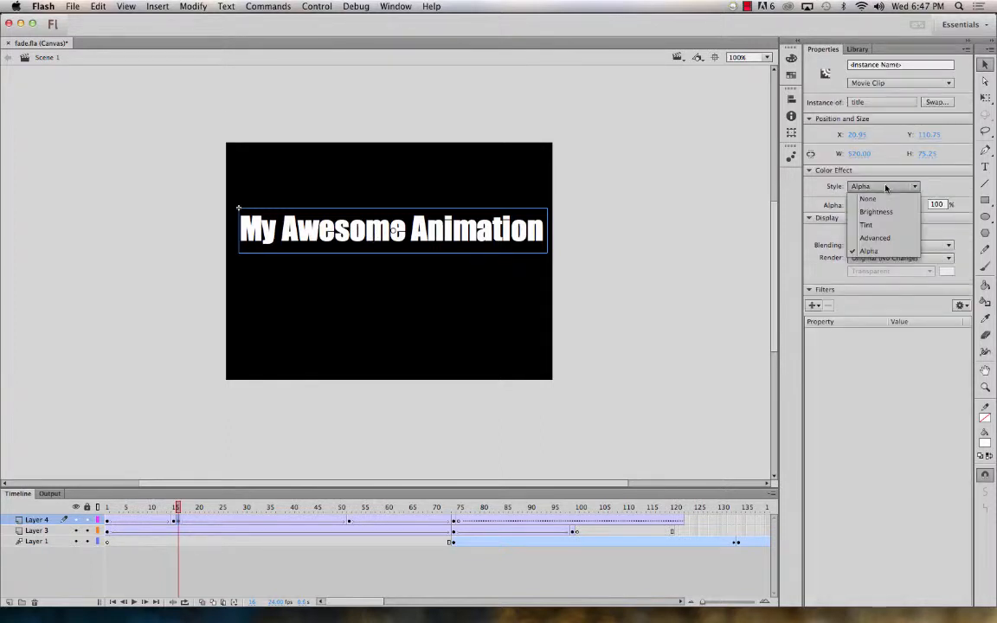
pyautogui.click(894, 237)
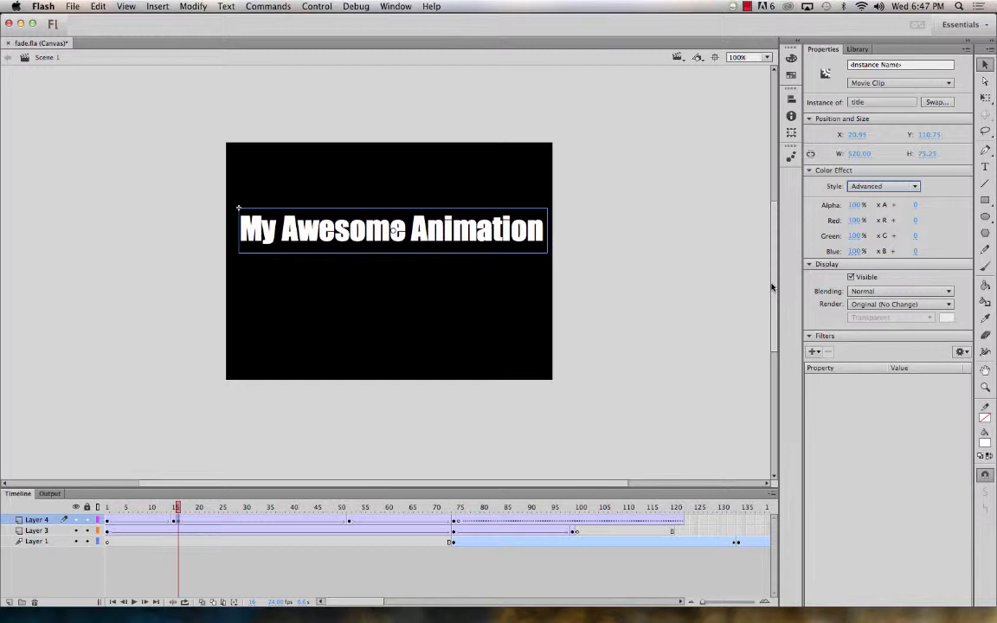
pyautogui.click(881, 186)
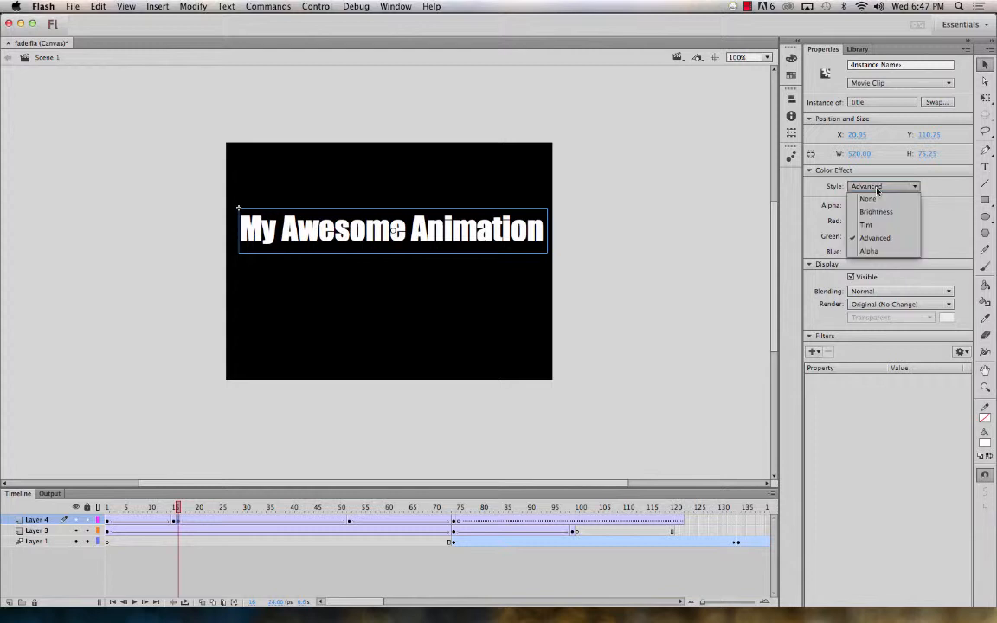
pyautogui.click(870, 224)
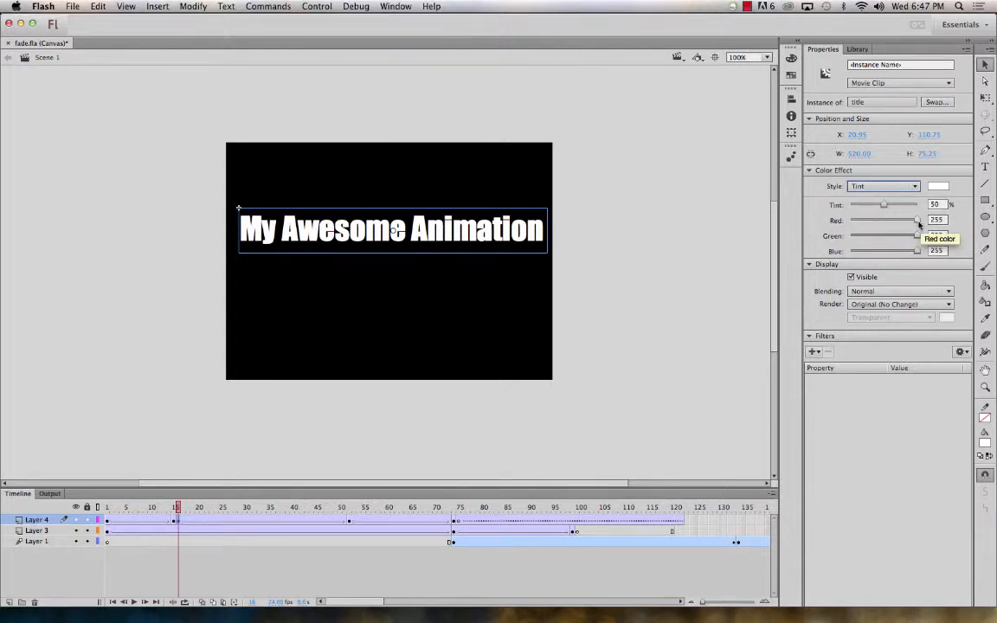
pyautogui.moveTo(882, 206); pyautogui.dragTo(772, 235)
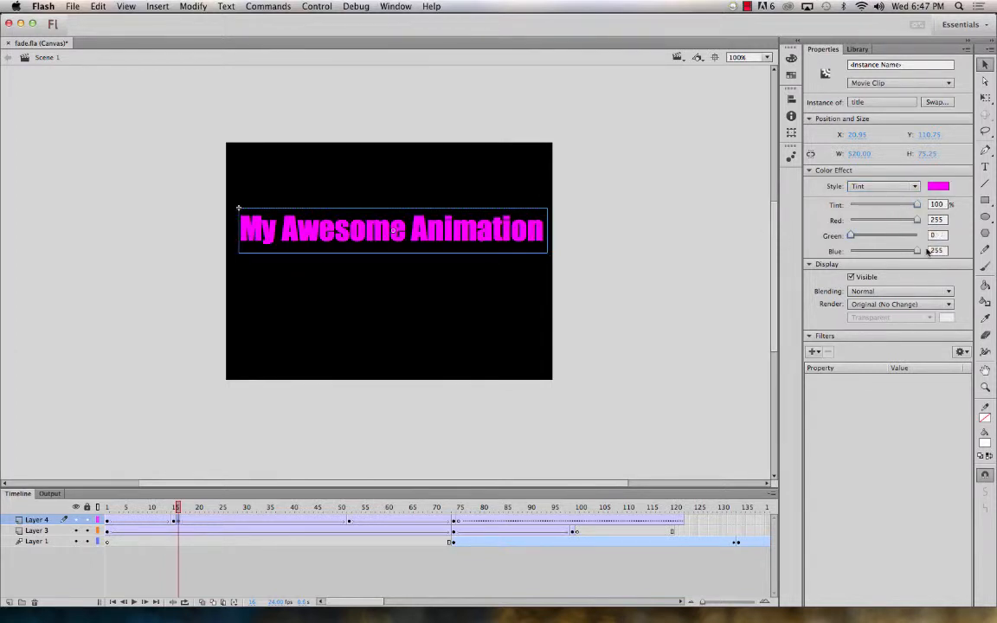
pyautogui.moveTo(917, 251); pyautogui.dragTo(718, 253)
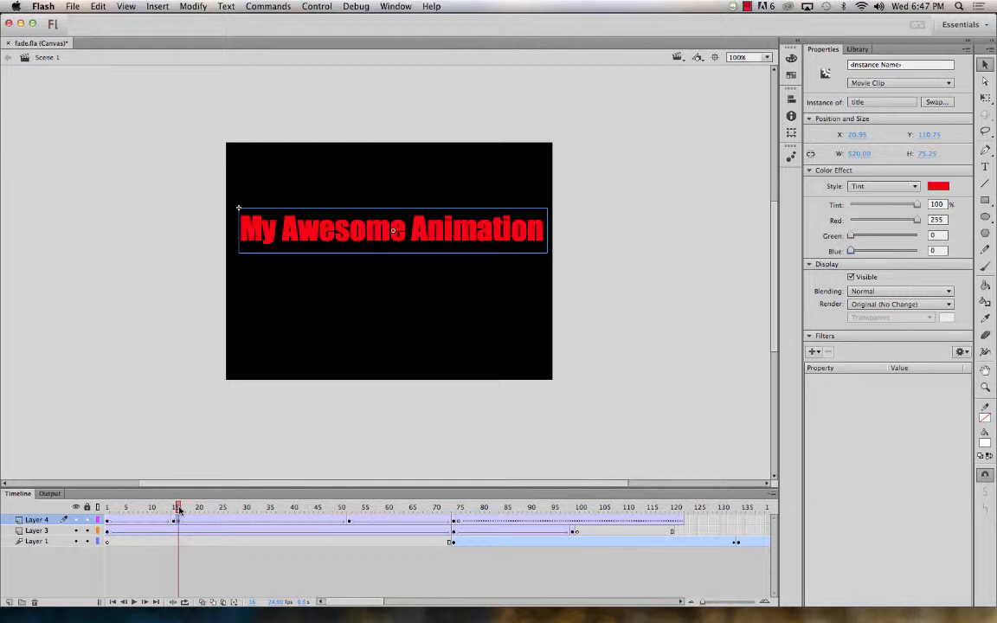
pyautogui.moveTo(177, 508); pyautogui.dragTo(182, 471)
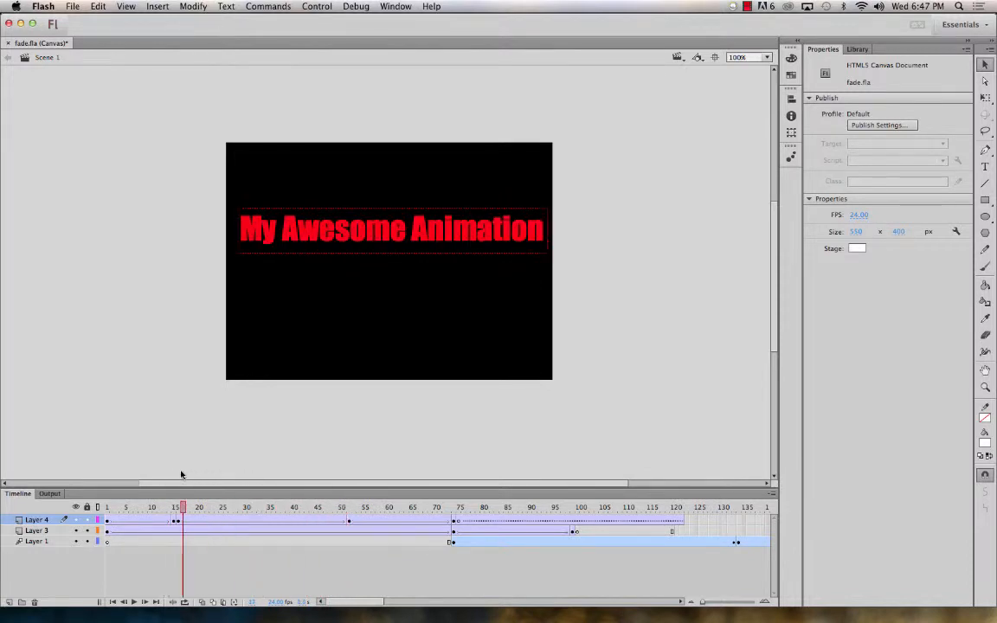
# Set the title's tint at frame 16 to white, with green 255 and blue 255.
pyautogui.click(178, 522)
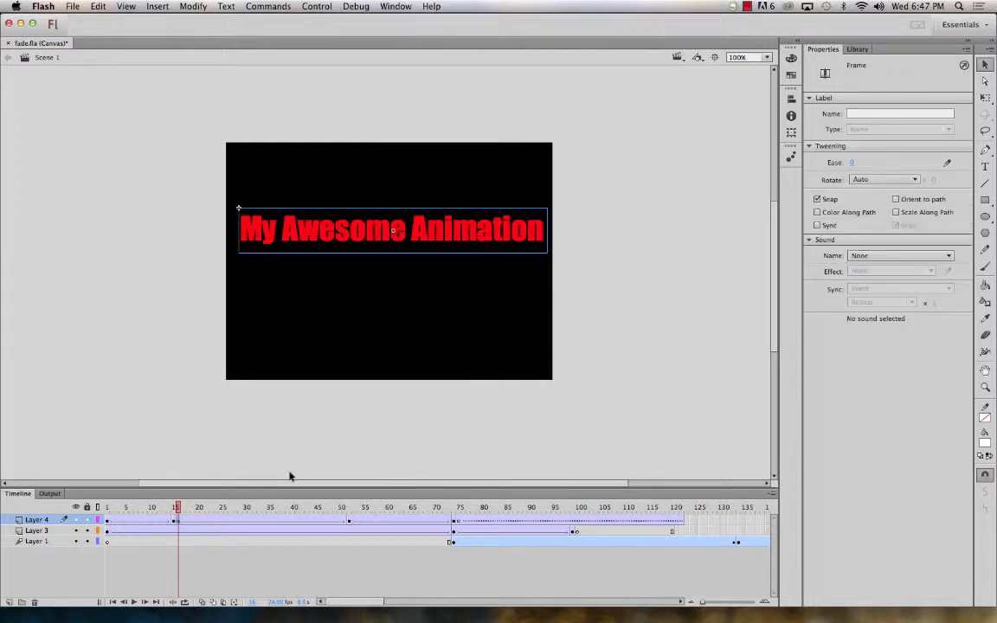
pyautogui.click(466, 232)
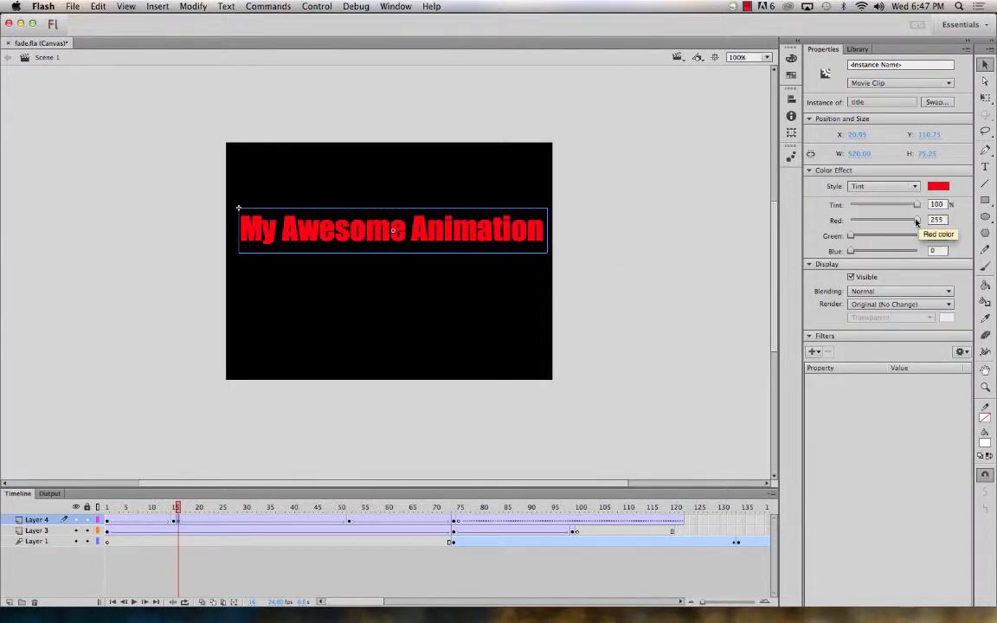
pyautogui.moveTo(851, 236); pyautogui.dragTo(917, 236)
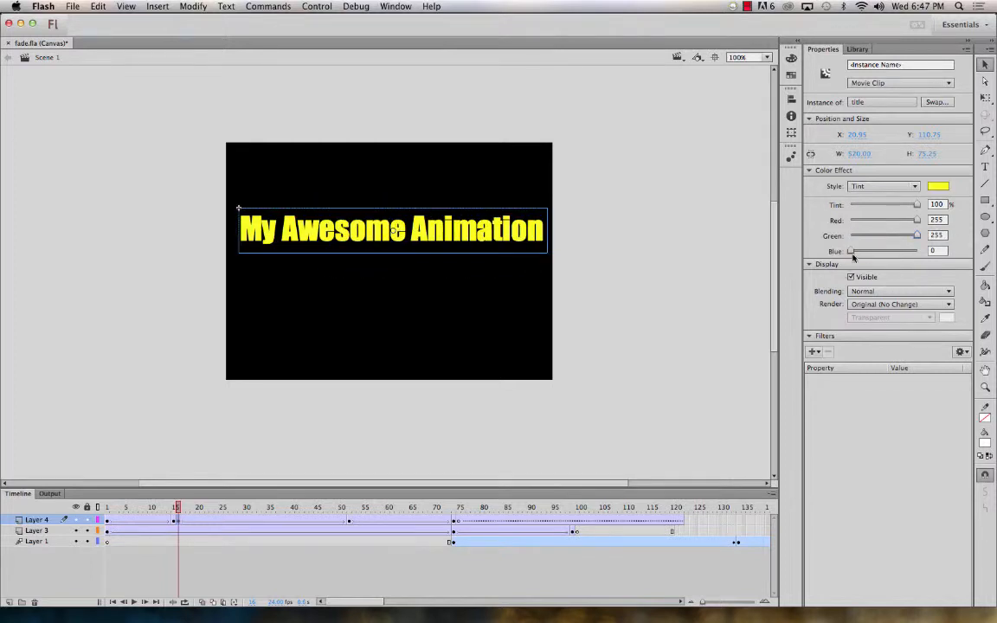
pyautogui.moveTo(851, 251); pyautogui.dragTo(917, 251)
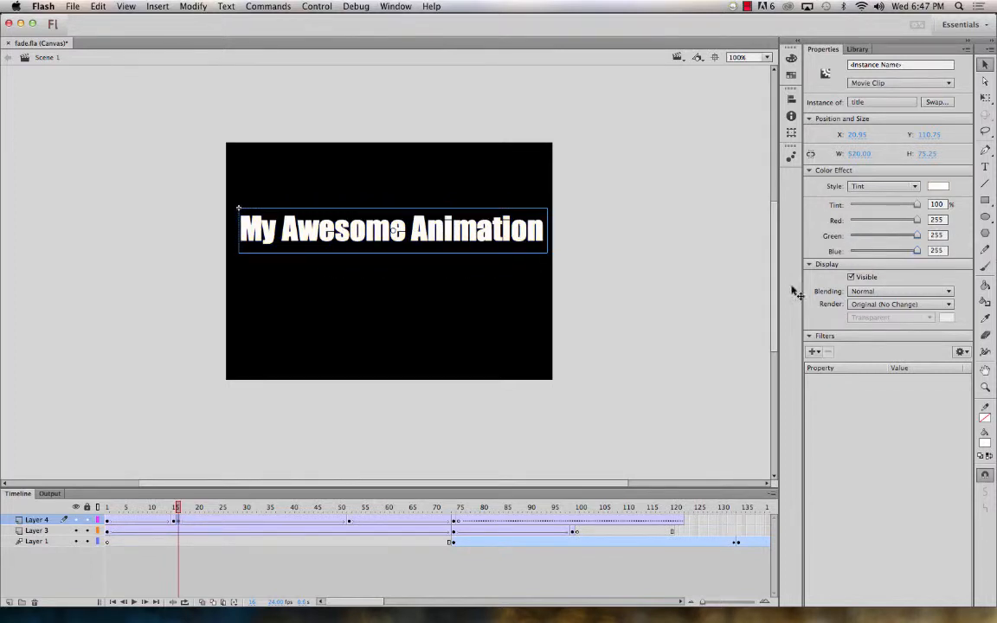
# Insert a keyframe at frame 25 on Layer 4 and tint the title red there, with green 0 and blue 0.
pyautogui.click(223, 522)
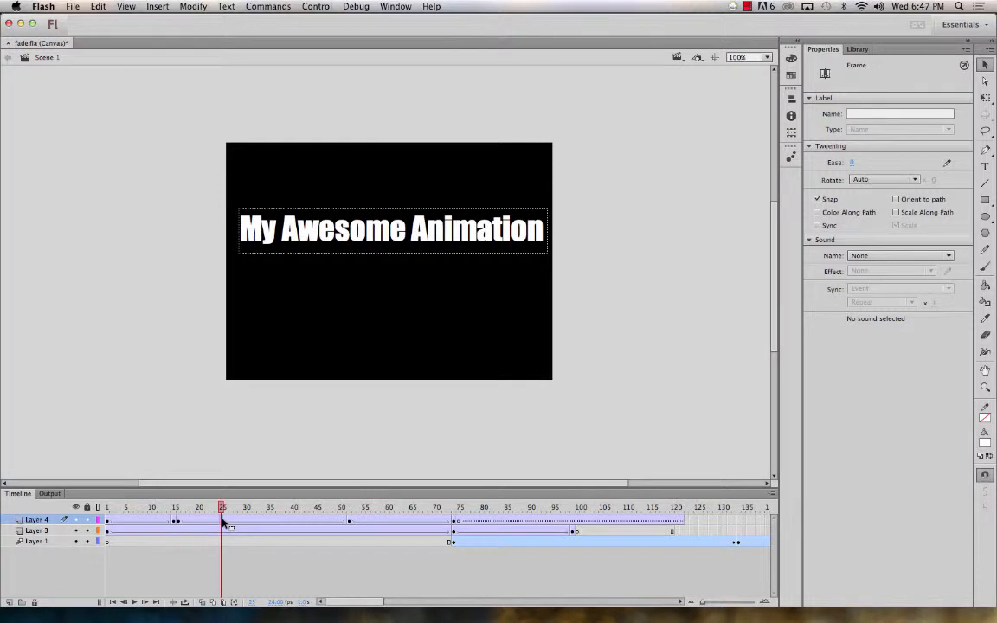
pyautogui.press('F6')
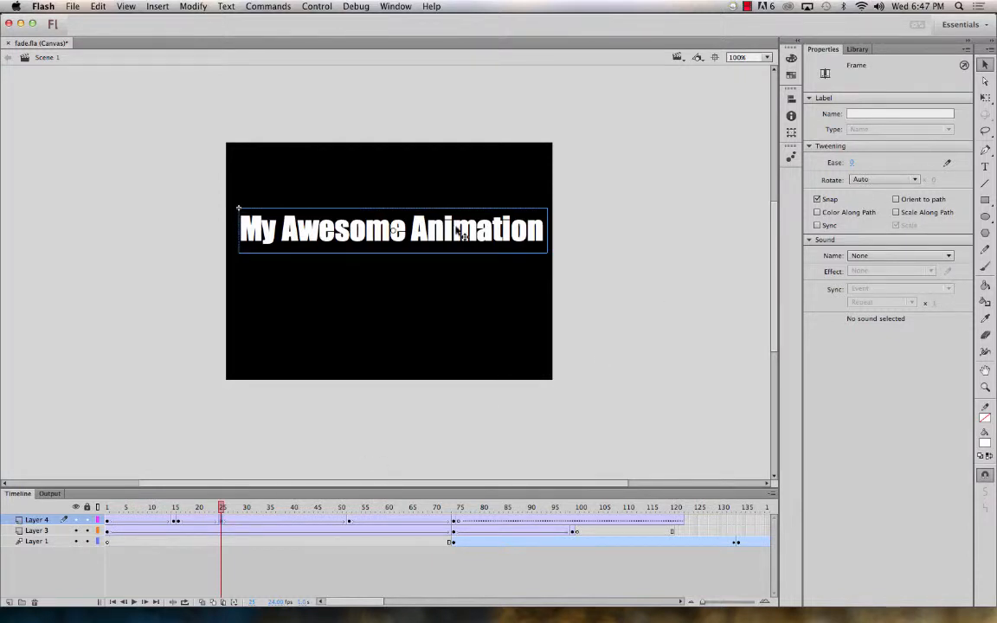
pyautogui.click(409, 218)
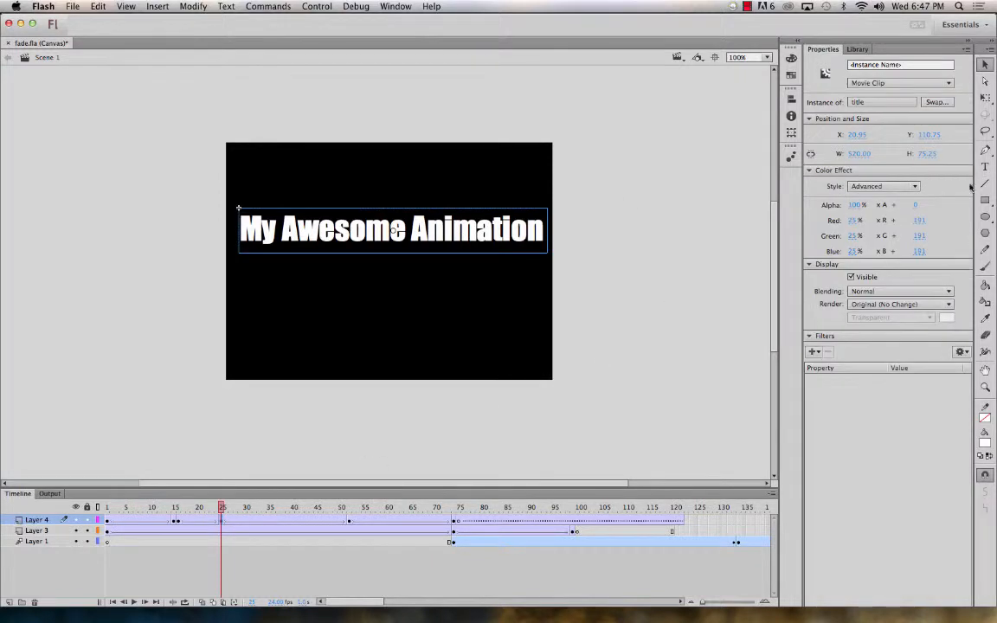
pyautogui.click(877, 186)
pyautogui.click(876, 223)
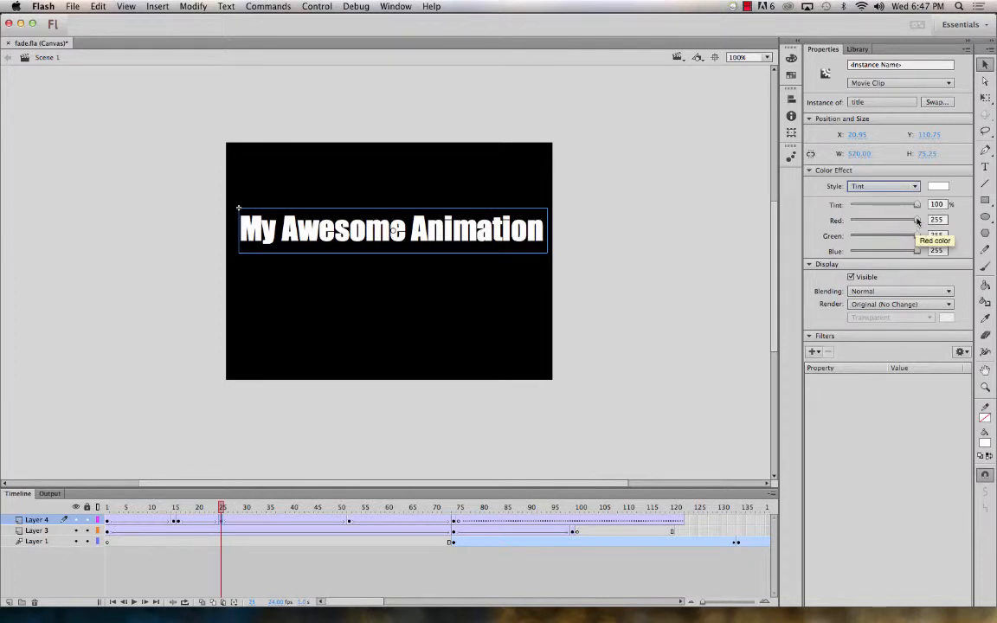
pyautogui.moveTo(918, 235); pyautogui.dragTo(850, 236)
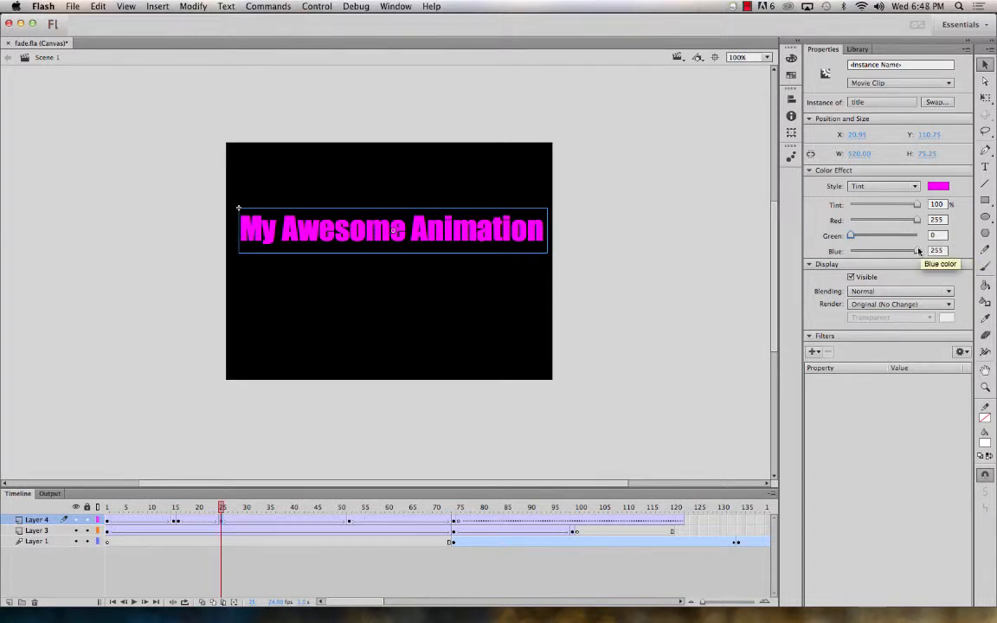
pyautogui.moveTo(917, 251); pyautogui.dragTo(851, 251)
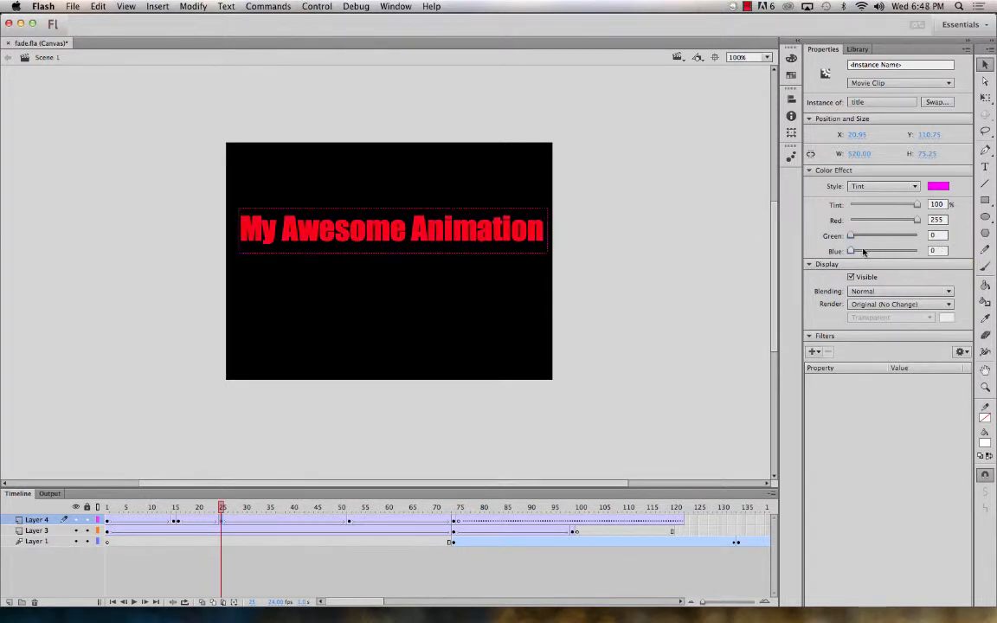
# Insert a keyframe at frame 36 on Layer 4 and tint the title green there, with red 0, green 255 and blue 0.
pyautogui.click(274, 521)
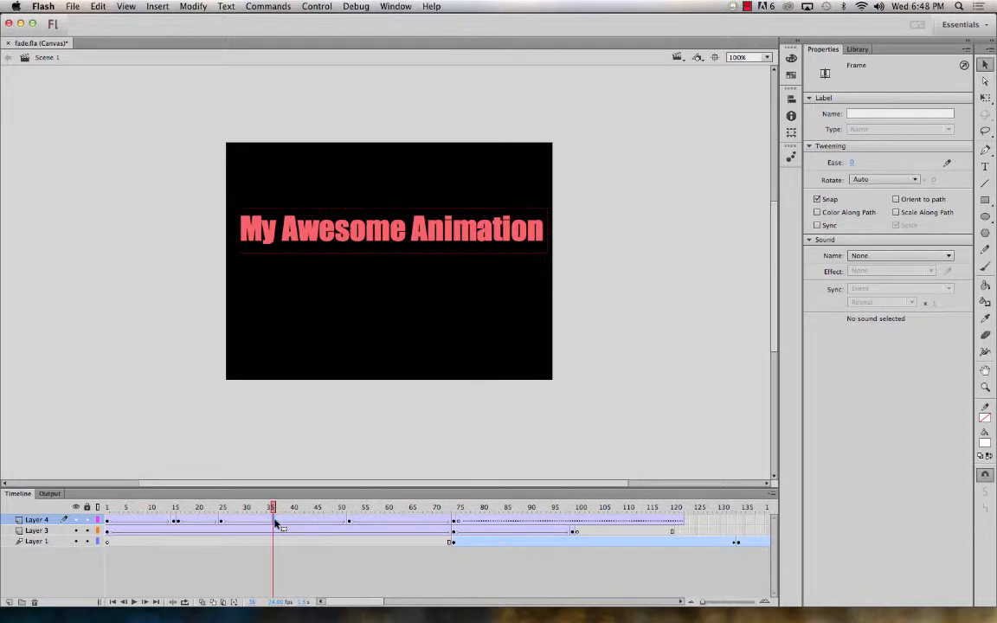
pyautogui.press('F6')
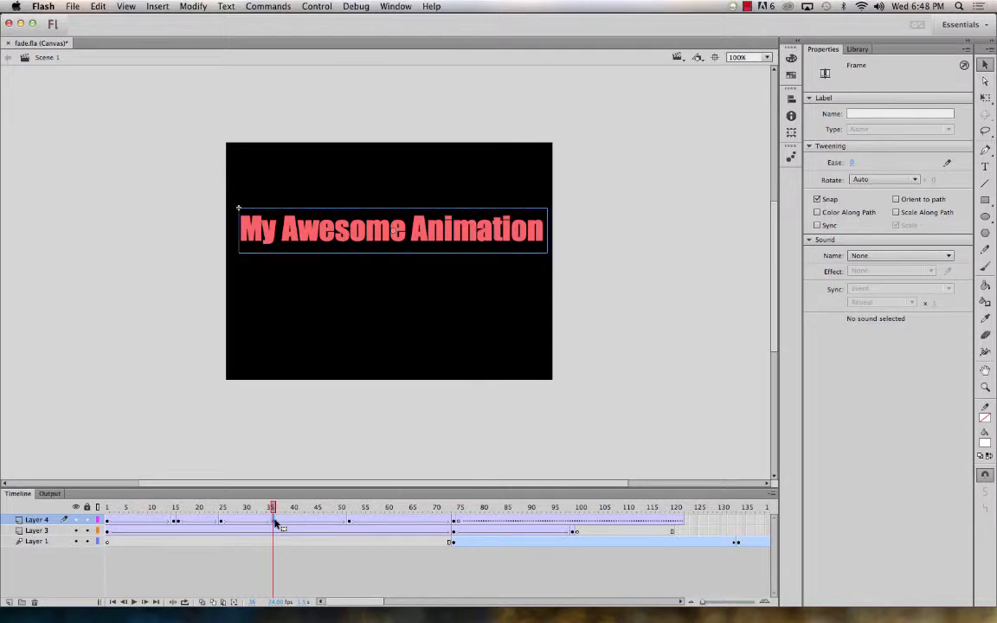
pyautogui.click(431, 234)
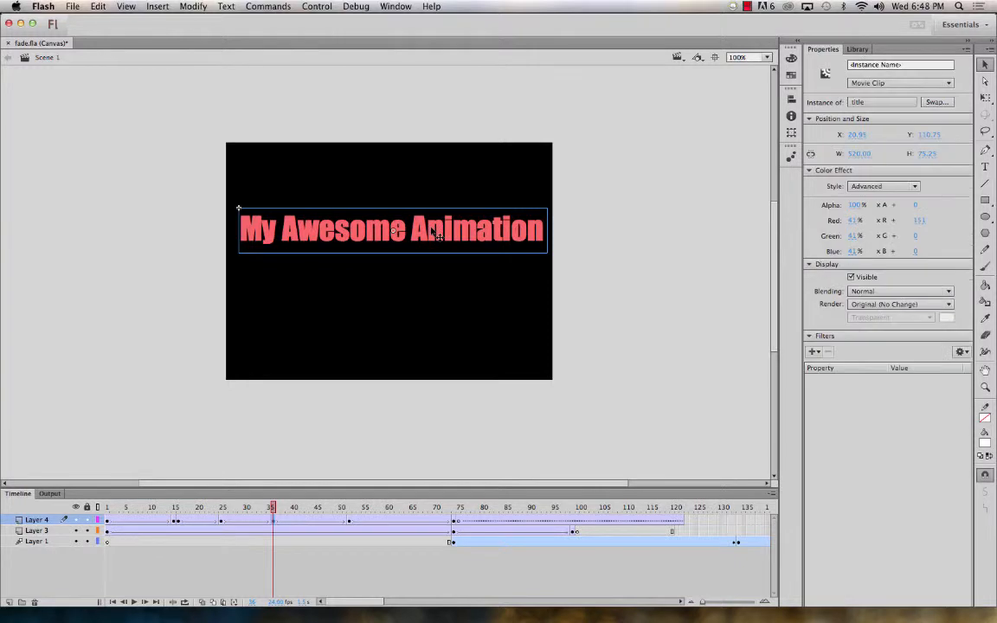
pyautogui.click(880, 188)
pyautogui.click(878, 225)
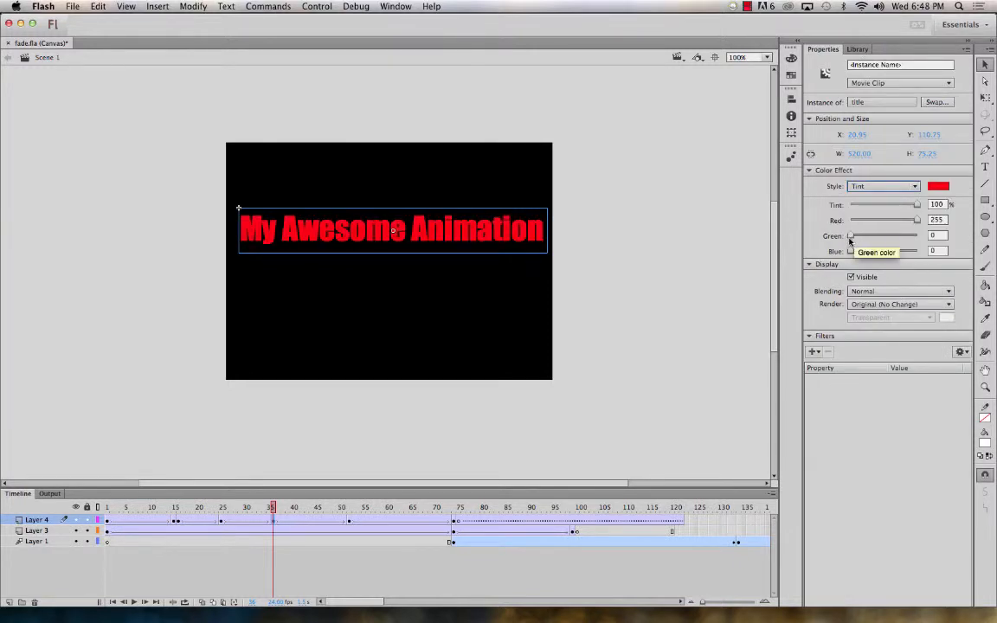
pyautogui.moveTo(850, 235); pyautogui.dragTo(806, 222)
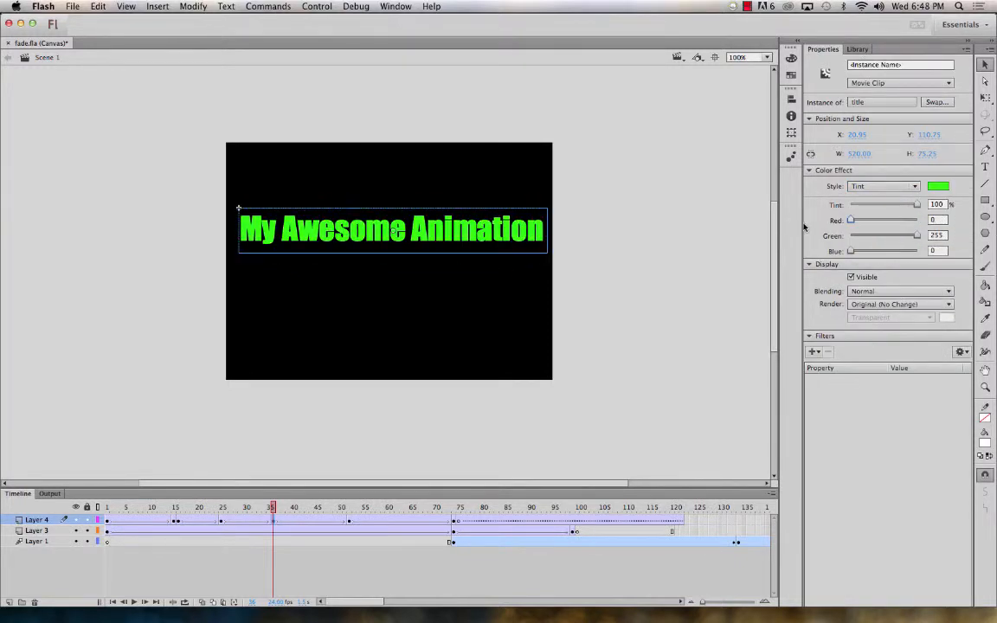
# Preview the title's color transitions and check its keyframes at frames 25 and 36 on Layer 4.
pyautogui.moveTo(272, 509); pyautogui.dragTo(212, 488)
pyautogui.click(222, 520)
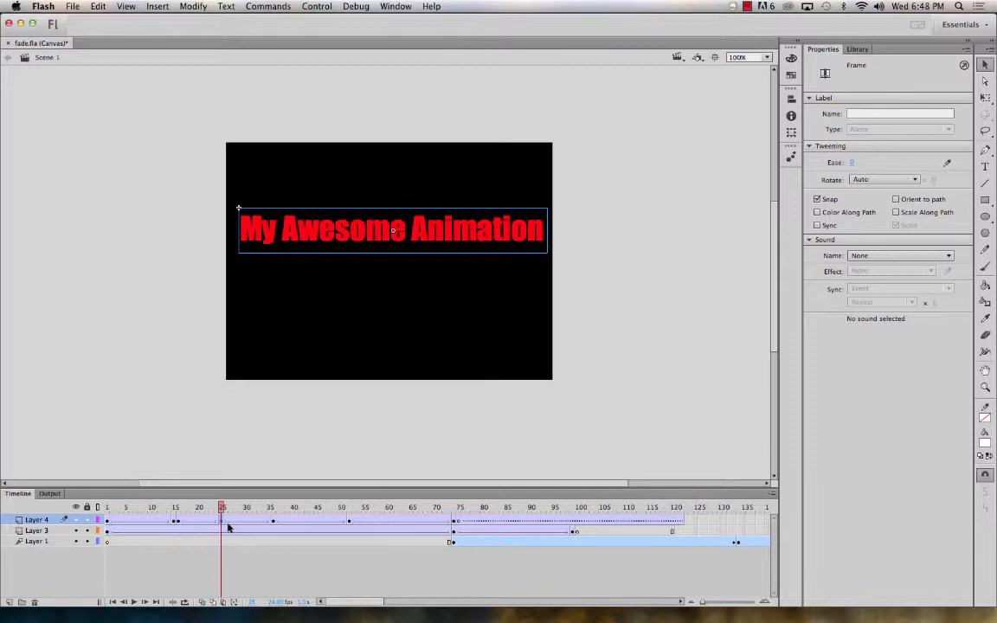
pyautogui.click(274, 522)
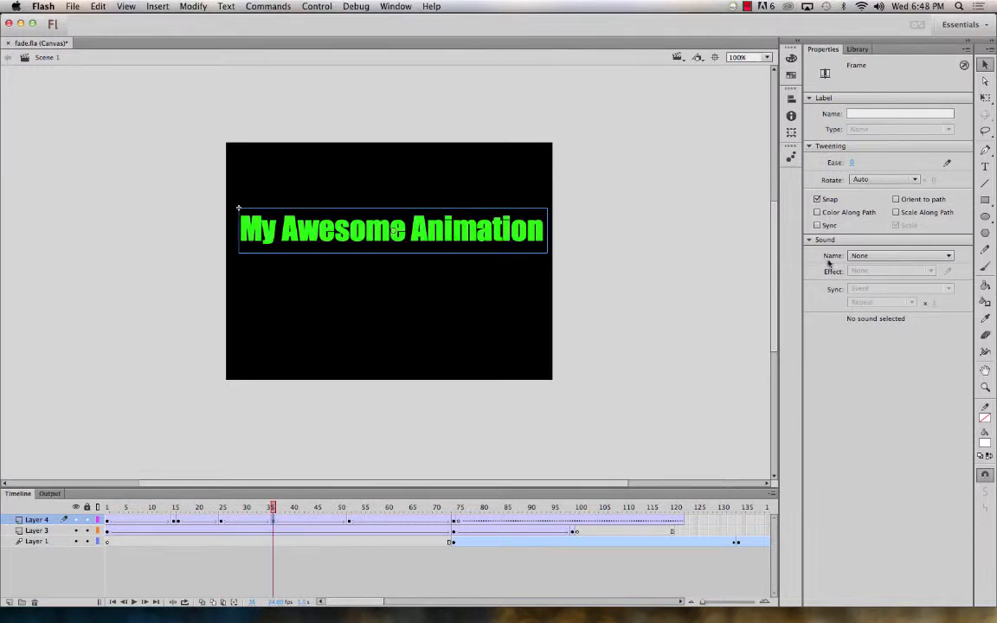
# Switch the title's color effect at frame 36 to Advanced, set its alpha to 36% and preview the result.
pyautogui.click(504, 236)
pyautogui.click(865, 186)
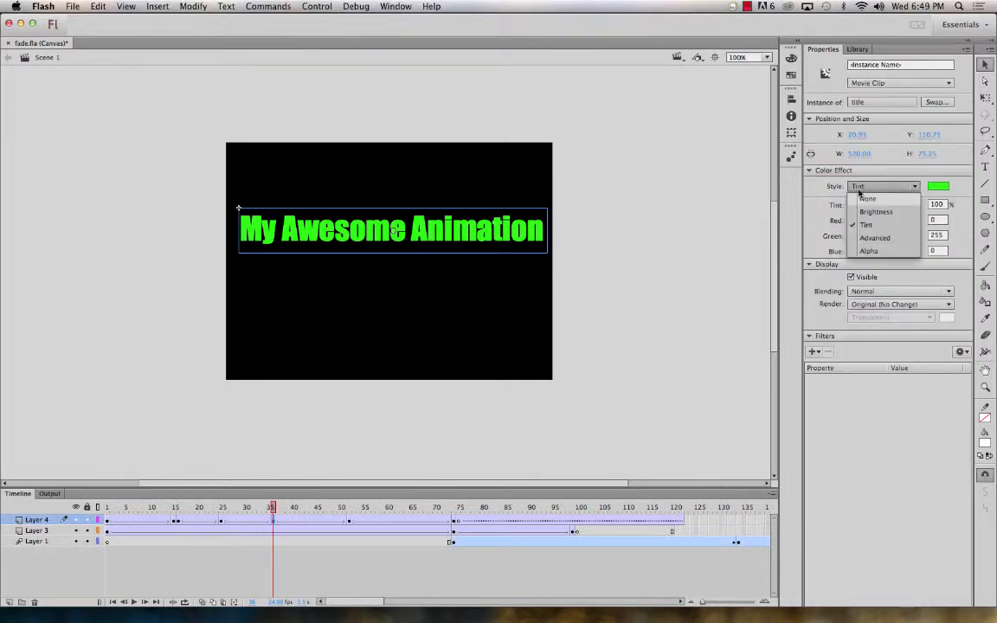
pyautogui.click(874, 237)
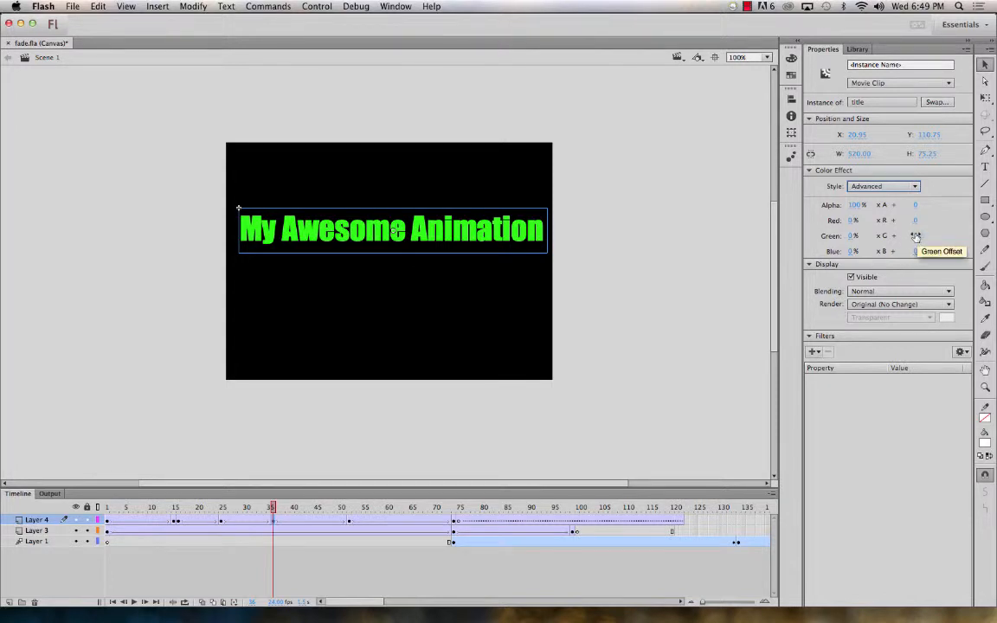
pyautogui.click(852, 204)
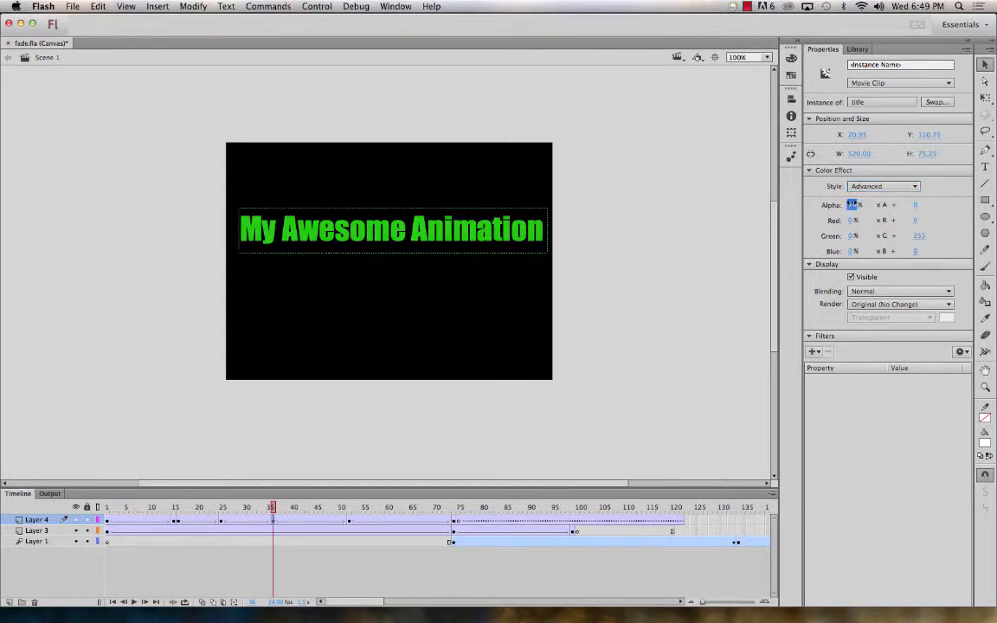
pyautogui.write('45')
pyautogui.press('Return')
pyautogui.moveTo(819, 201); pyautogui.dragTo(811, 200)
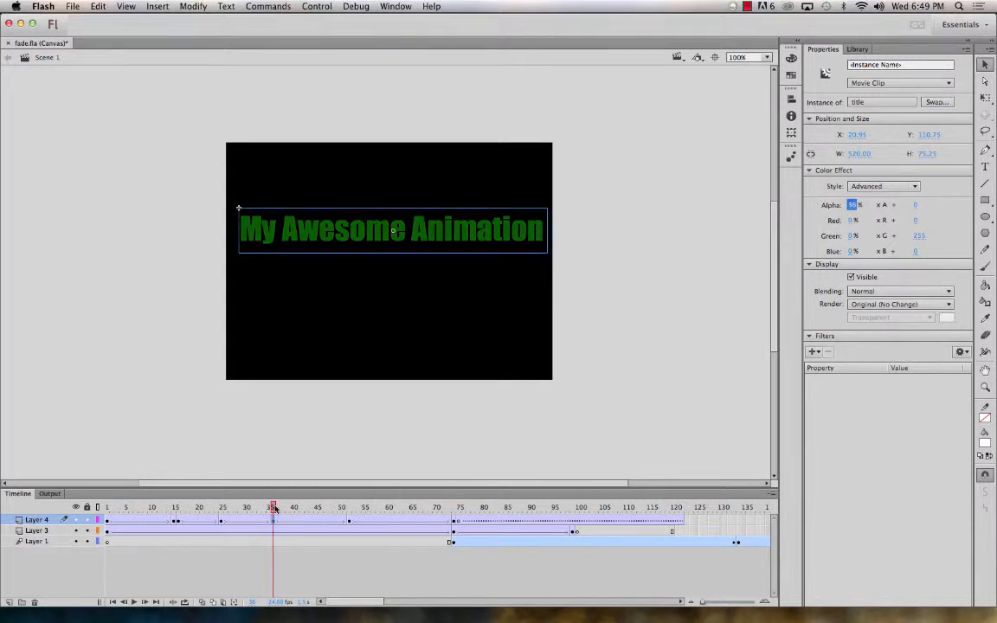
pyautogui.moveTo(274, 509)
pyautogui.mouseDown()
pyautogui.moveTo(215, 508)
pyautogui.moveTo(440, 508)
pyautogui.moveTo(230, 508)
pyautogui.moveTo(368, 502)
pyautogui.moveTo(288, 498)
pyautogui.mouseUp()
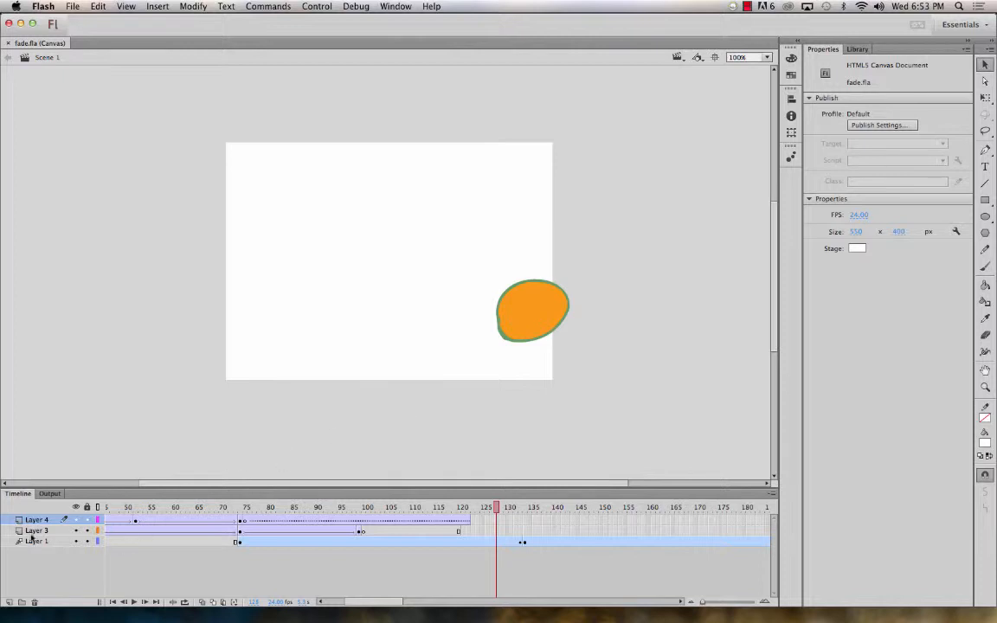
# Add a new layer above Layer 4 and insert a blank keyframe on it at frame 140.
pyautogui.click(9, 602)
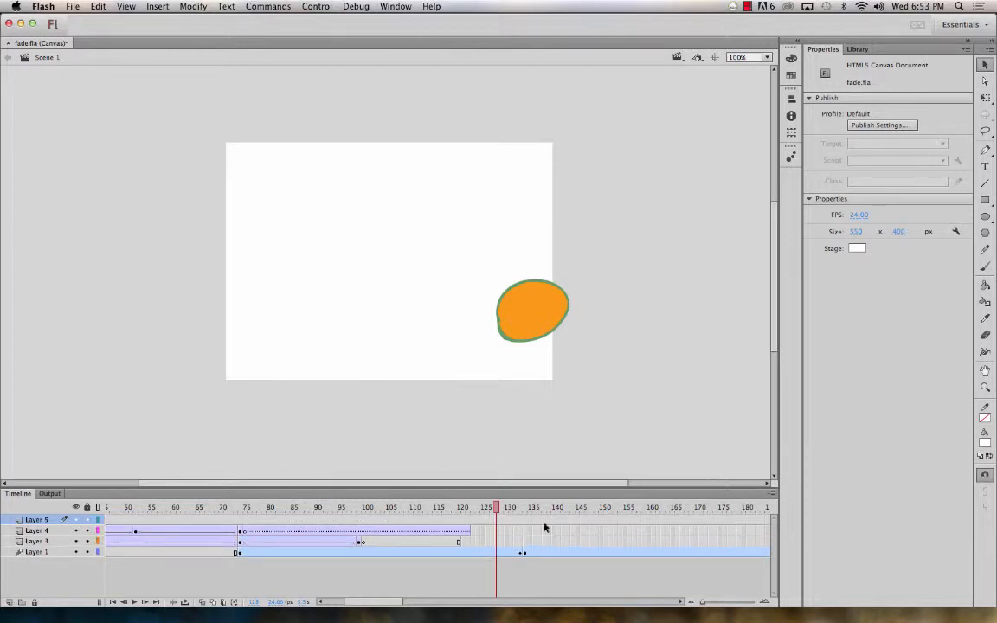
pyautogui.moveTo(494, 507); pyautogui.dragTo(277, 530)
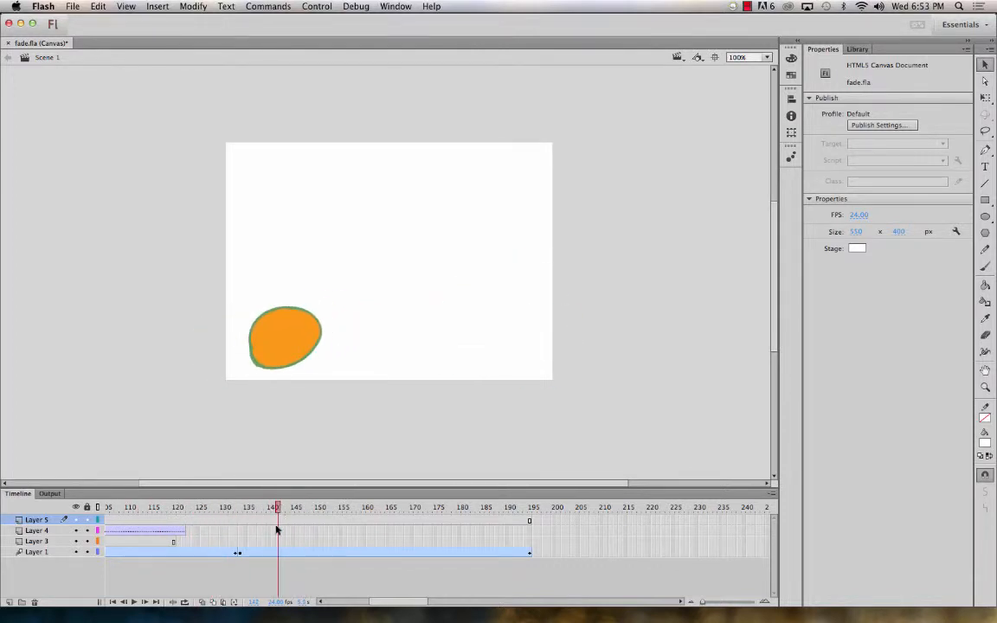
pyautogui.click(277, 529)
pyautogui.moveTo(242, 610)
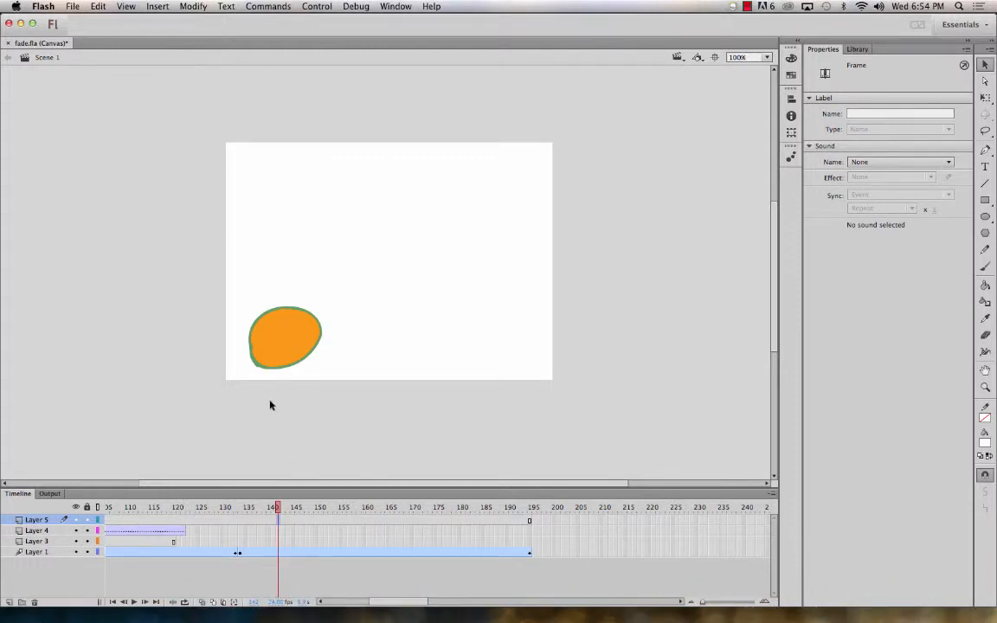
pyautogui.moveTo(281, 509)
pyautogui.mouseDown()
pyautogui.moveTo(249, 507)
pyautogui.moveTo(409, 507)
pyautogui.moveTo(258, 507)
pyautogui.moveTo(271, 507)
pyautogui.mouseUp()
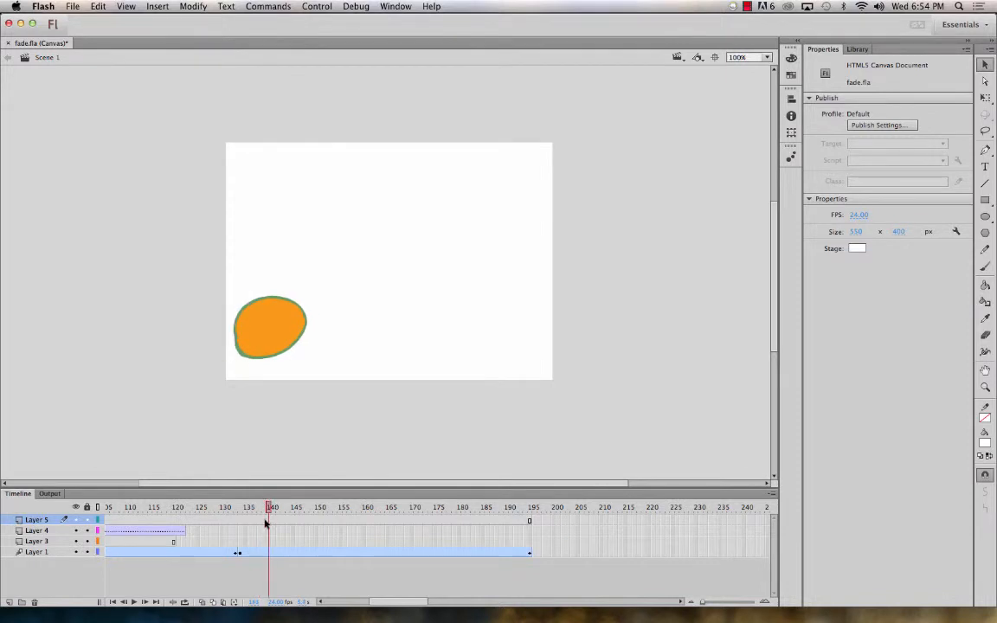
pyautogui.click(267, 520)
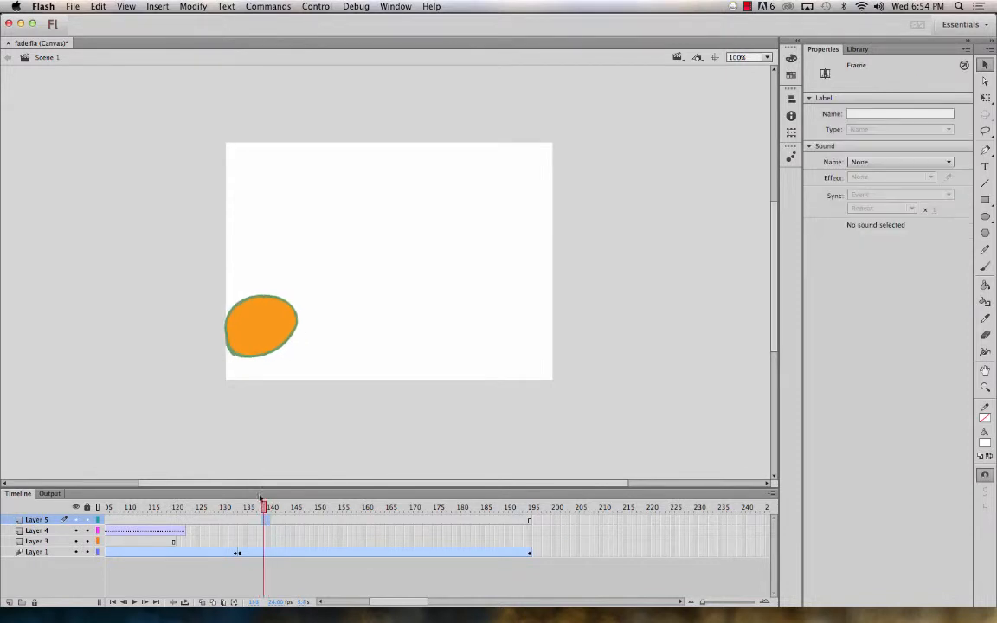
pyautogui.click(235, 521)
pyautogui.click(269, 523)
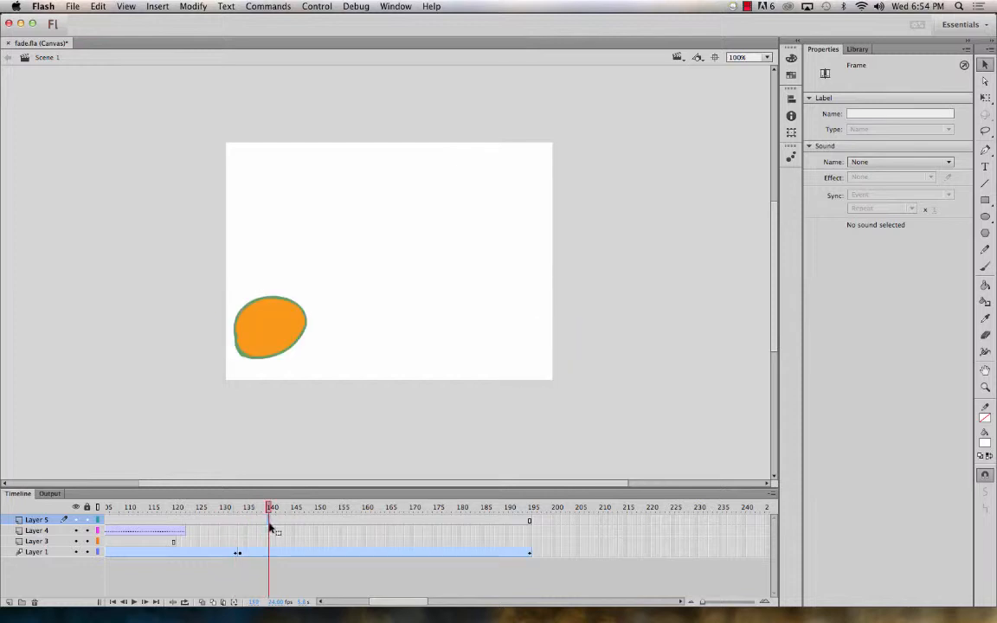
pyautogui.press('F7')
# Set the Brush fill to purple #6600FF and paint the butterfly's slim body near the stage's upper middle, undoing the first wing outline.
pyautogui.press('b')
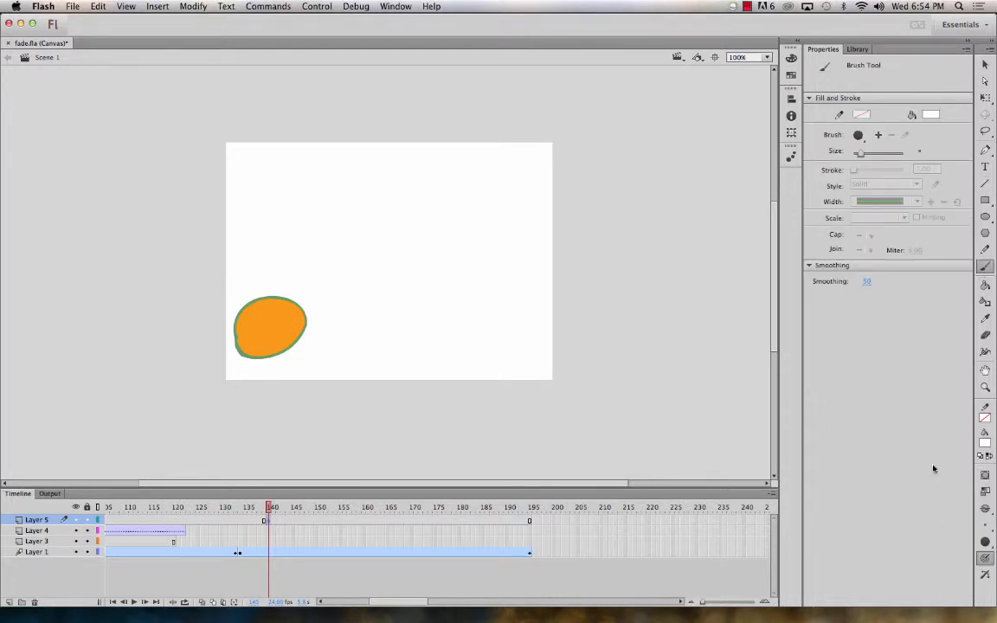
pyautogui.click(930, 114)
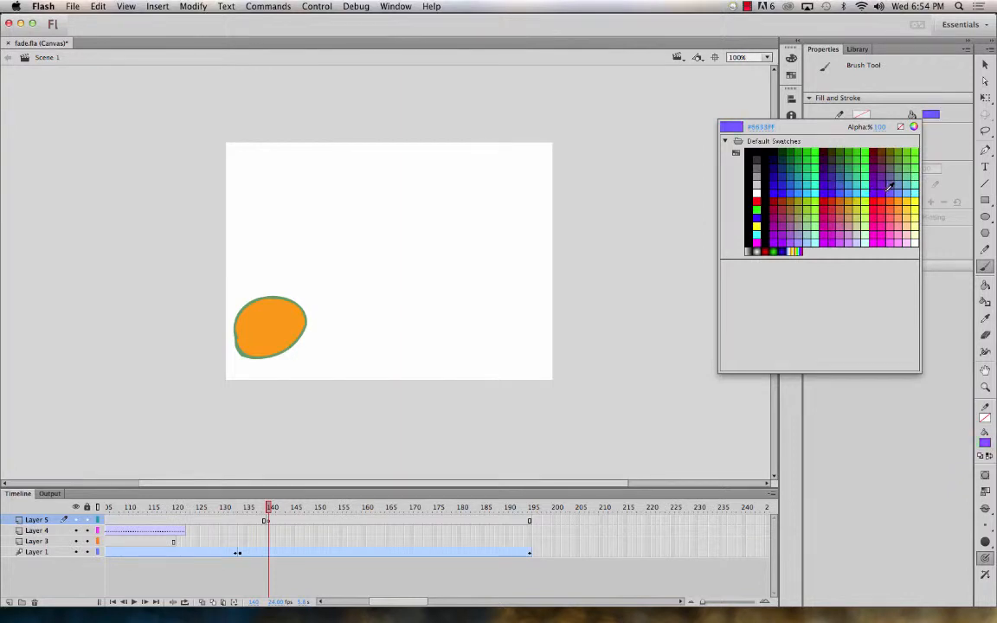
pyautogui.click(883, 188)
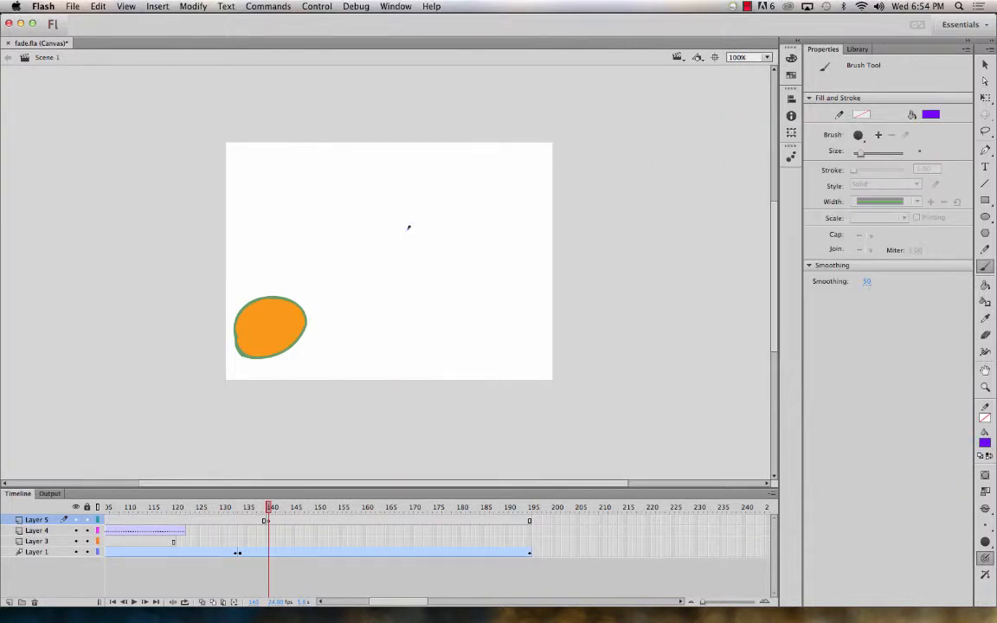
pyautogui.moveTo(407, 225)
pyautogui.mouseDown()
pyautogui.moveTo(372, 235)
pyautogui.moveTo(382, 248)
pyautogui.moveTo(412, 225)
pyautogui.moveTo(392, 225)
pyautogui.moveTo(409, 224)
pyautogui.moveTo(383, 189)
pyautogui.moveTo(368, 189)
pyautogui.moveTo(358, 211)
pyautogui.moveTo(313, 220)
pyautogui.mouseUp()
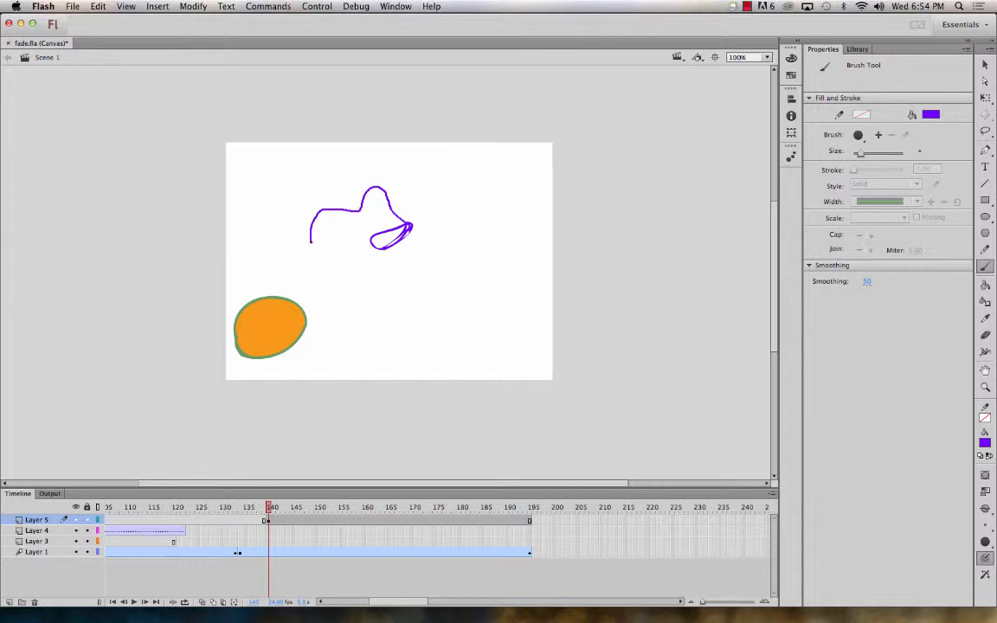
pyautogui.moveTo(357, 246); pyautogui.dragTo(355, 237)
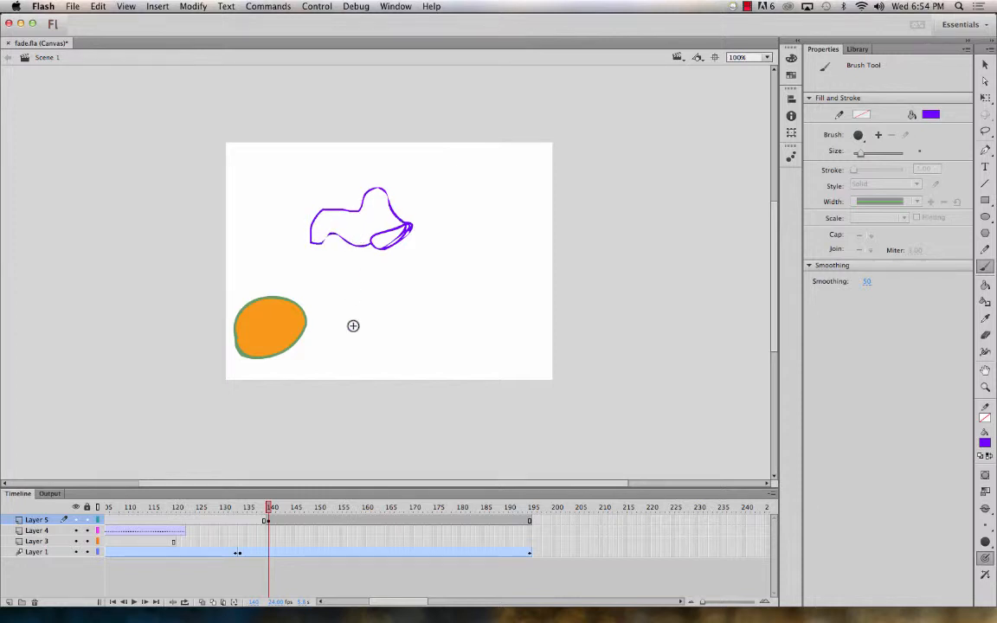
pyautogui.press('super+z')
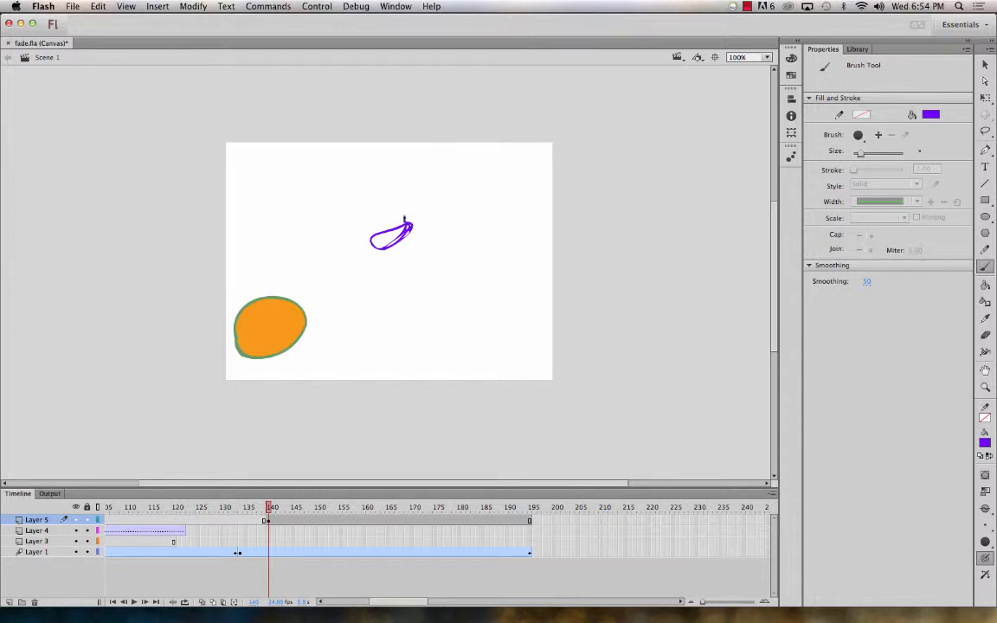
# Paint a closed wing outline extending left from the butterfly's body, plus a small head and two curved antennae.
pyautogui.moveTo(360, 202)
pyautogui.mouseDown()
pyautogui.moveTo(317, 227)
pyautogui.moveTo(292, 229)
pyautogui.moveTo(335, 242)
pyautogui.mouseUp()
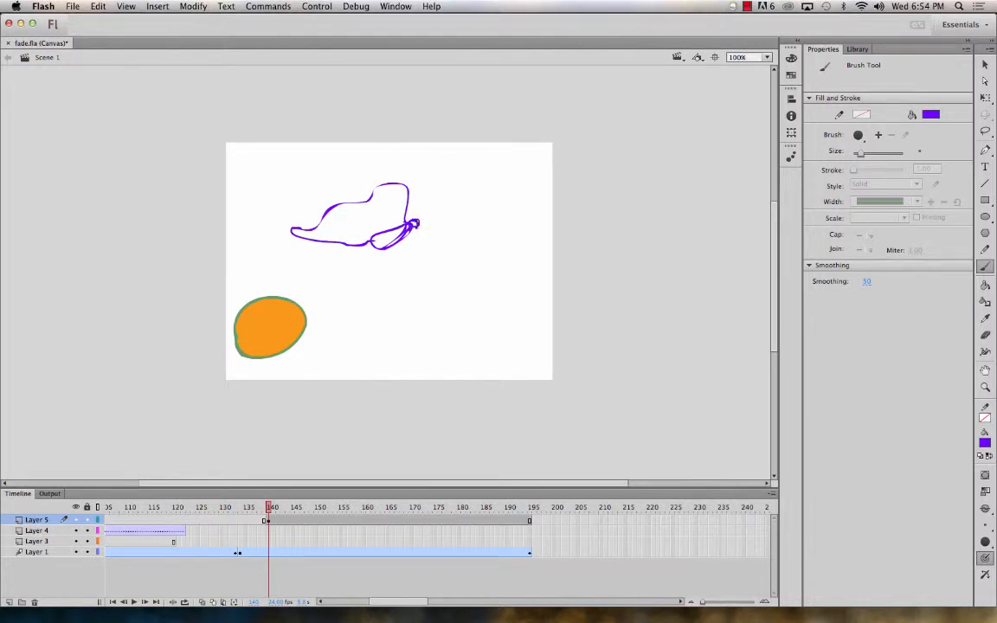
pyautogui.moveTo(414, 223); pyautogui.dragTo(430, 185)
pyautogui.moveTo(416, 223); pyautogui.dragTo(424, 189)
# Select the whole butterfly drawing and convert it to a Graphic symbol named "butterfly".
pyautogui.press('v')
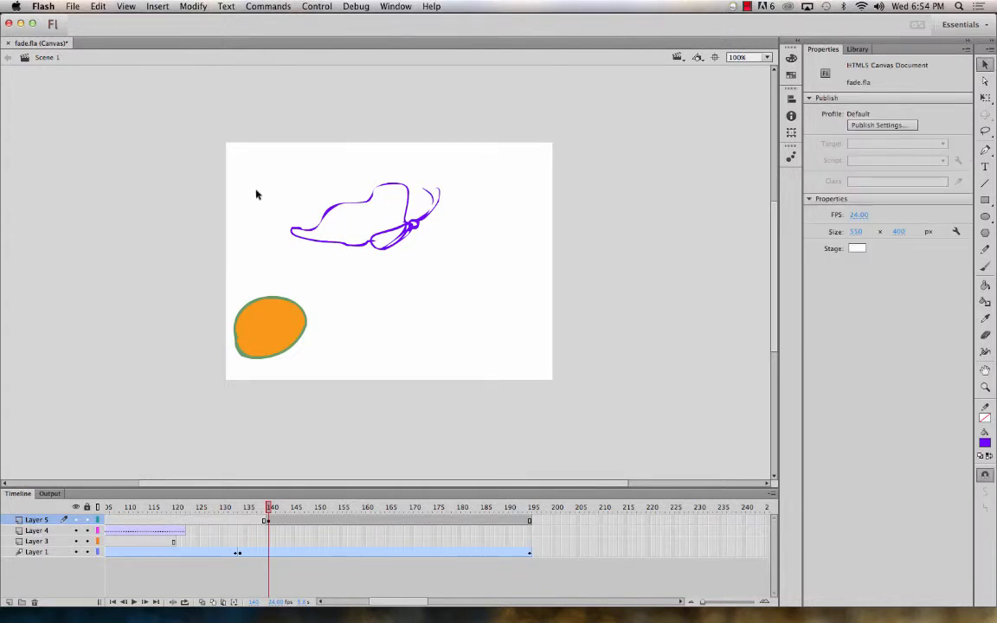
pyautogui.moveTo(274, 155)
pyautogui.mouseDown()
pyautogui.moveTo(318, 225)
pyautogui.moveTo(504, 261)
pyautogui.mouseUp()
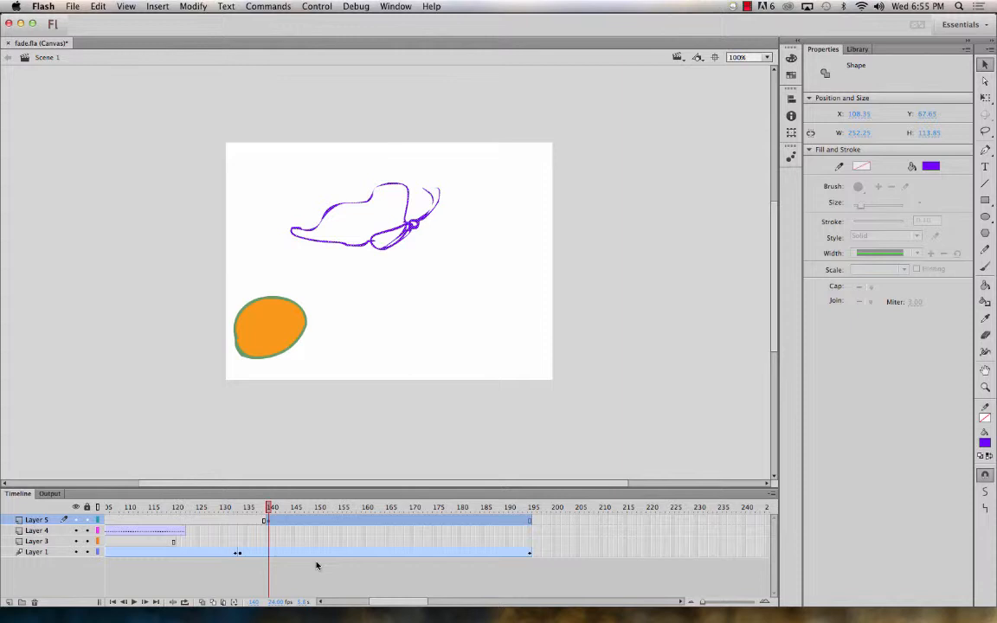
pyautogui.click(192, 6)
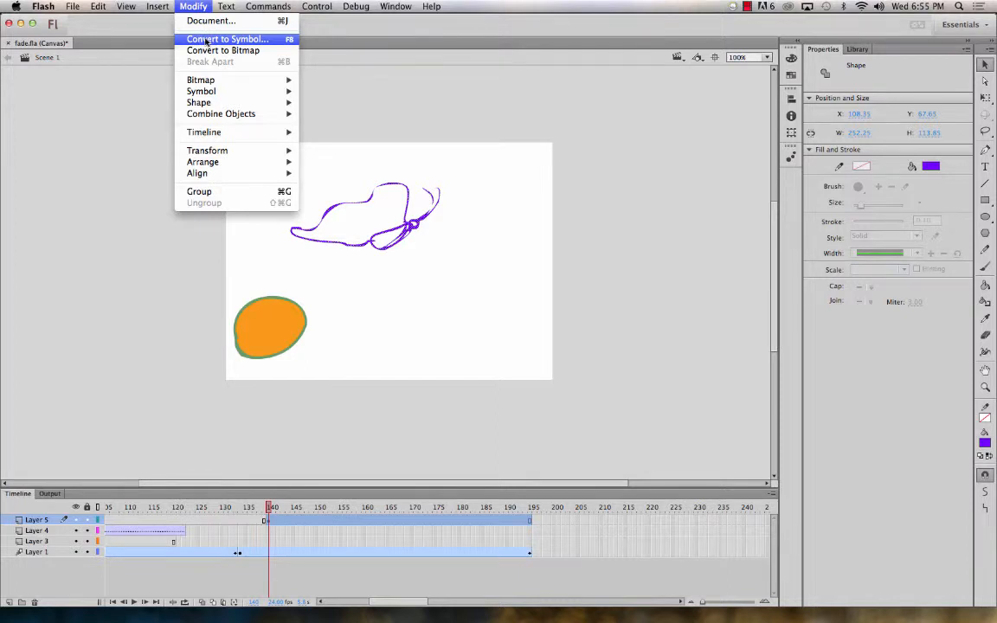
pyautogui.click(208, 40)
pyautogui.click(405, 157)
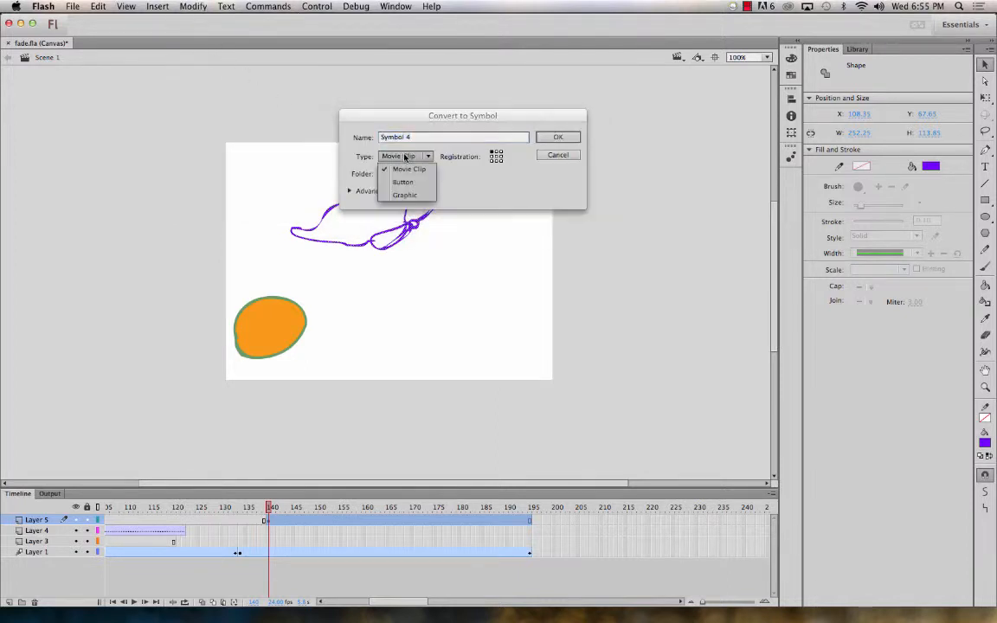
pyautogui.click(404, 195)
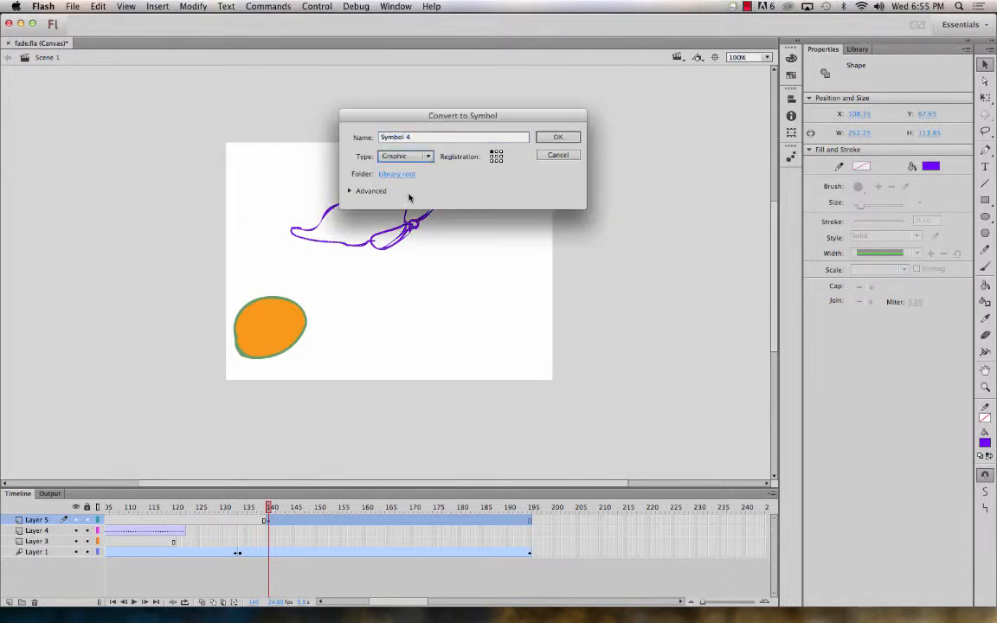
pyautogui.click(417, 138)
pyautogui.write('butterfly')
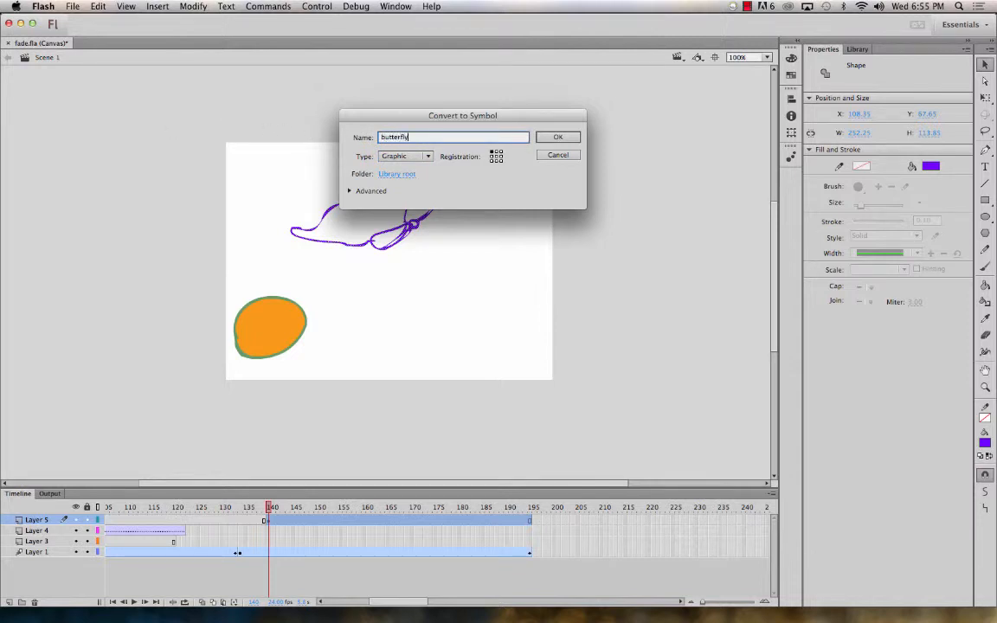
pyautogui.press('Return')
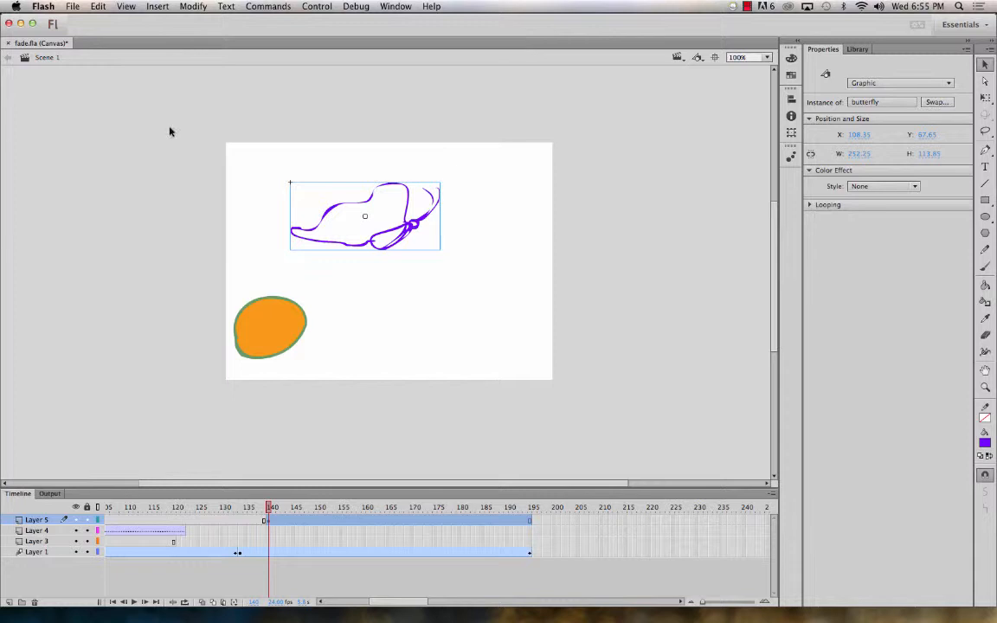
# Open the butterfly symbol for editing and fill its large wing with orange #FF6600 using the Paint Bucket.
pyautogui.doubleClick(419, 223)
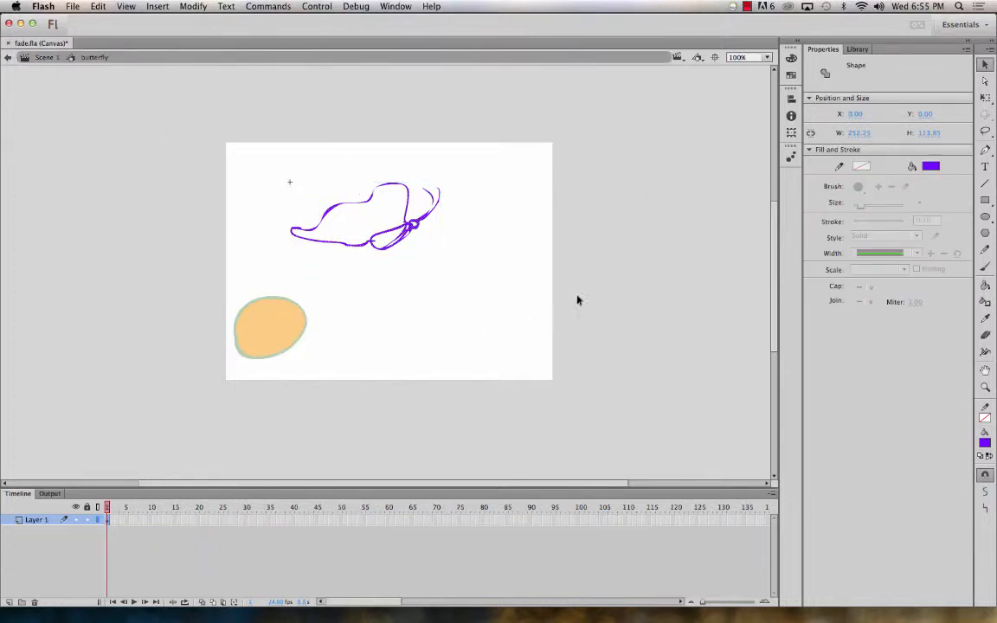
pyautogui.click(930, 165)
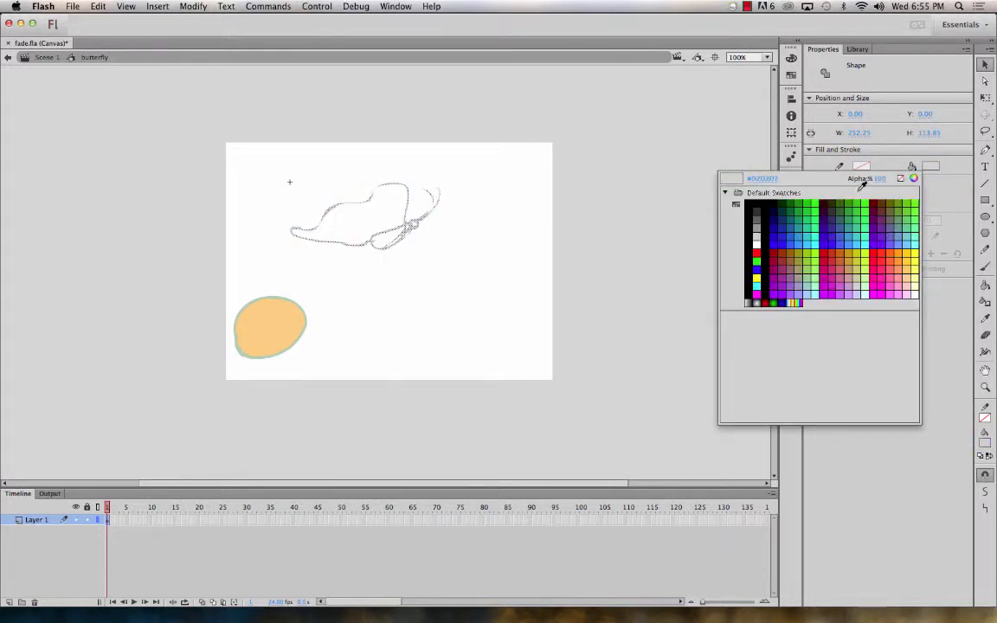
pyautogui.click(859, 231)
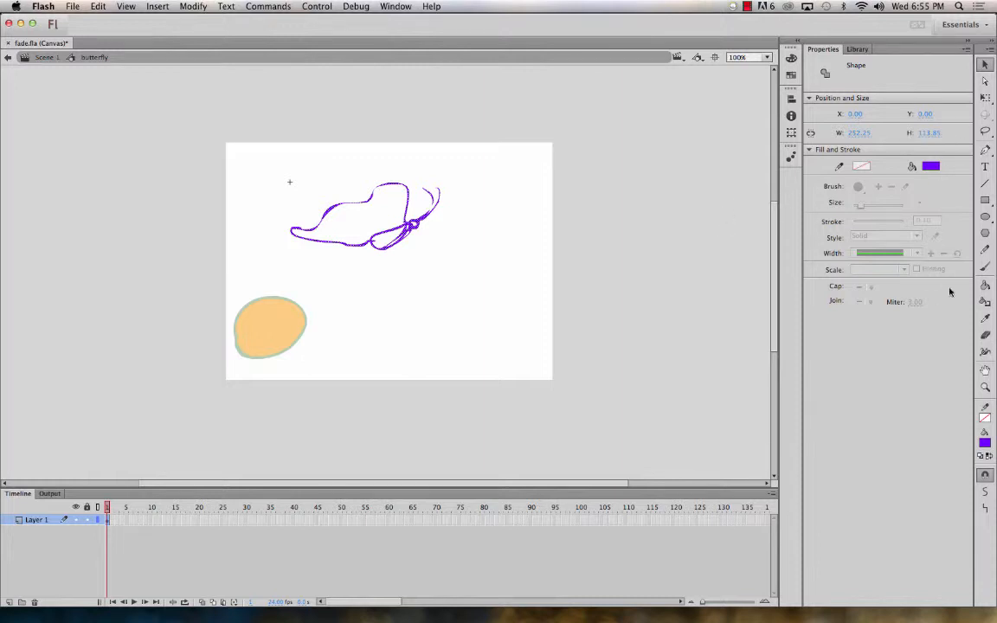
pyautogui.click(985, 284)
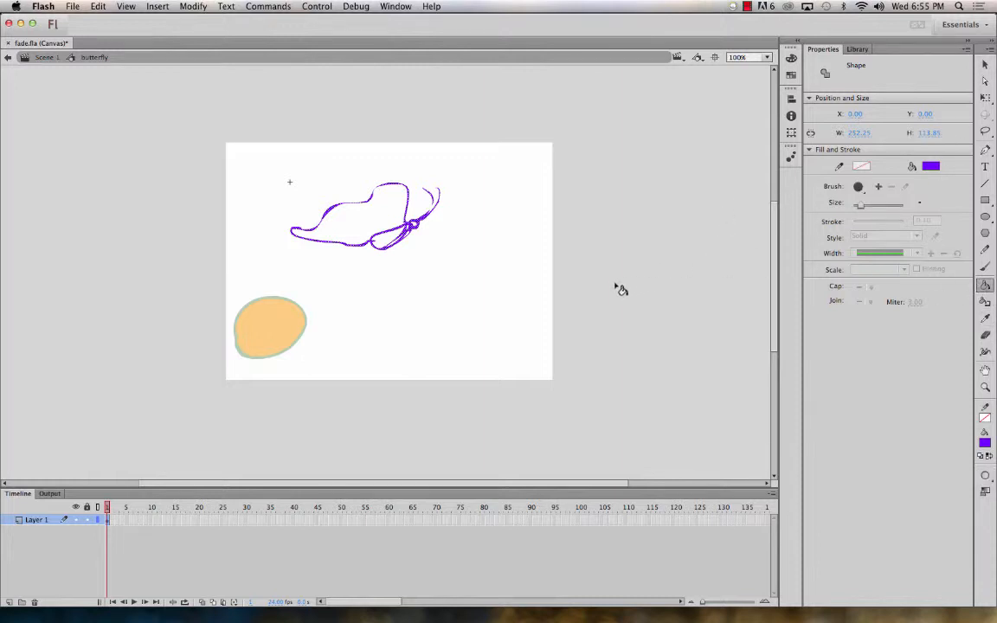
pyautogui.keyDown('super'); pyautogui.click(465, 252); pyautogui.keyUp('super')
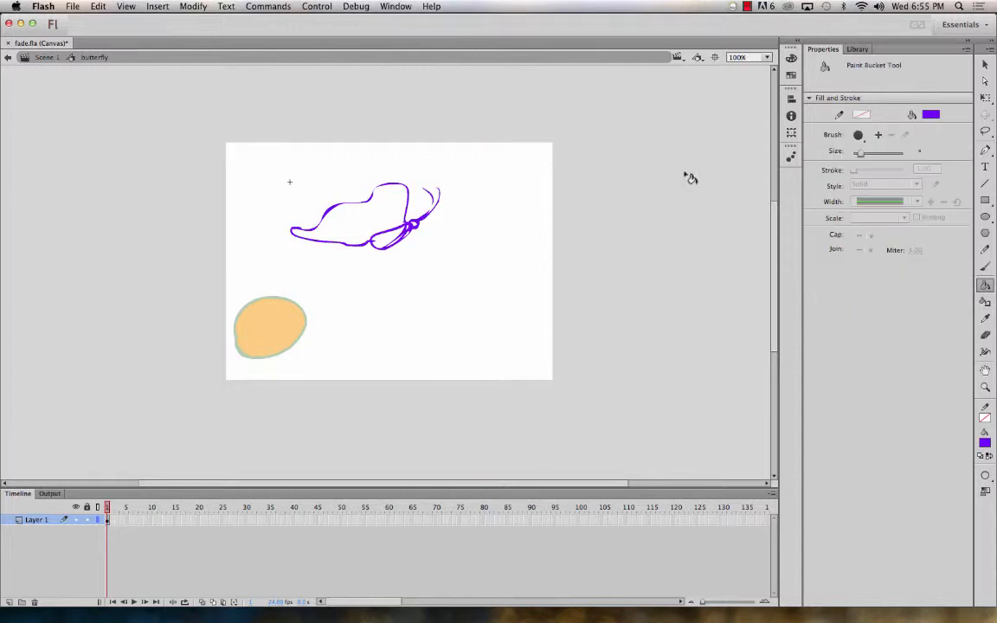
pyautogui.click(930, 114)
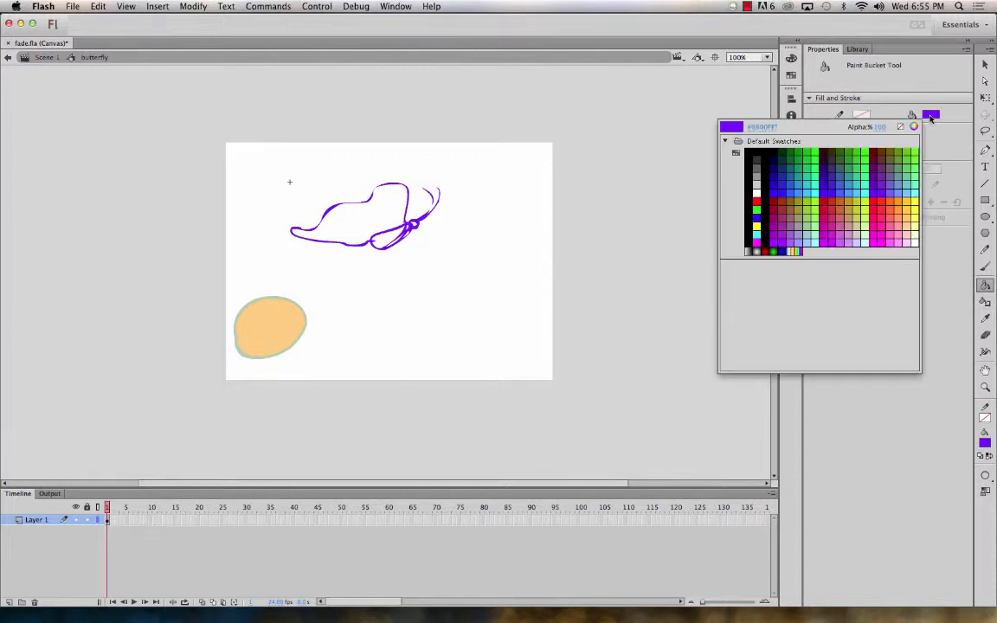
pyautogui.click(893, 197)
pyautogui.click(355, 212)
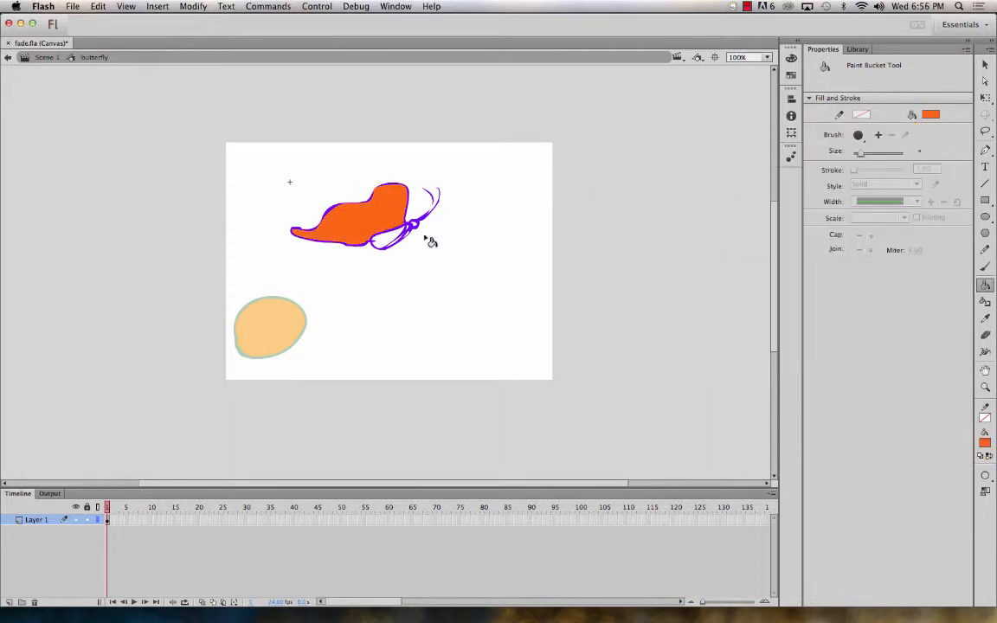
# Fill the butterfly's slim body below the wing with golden yellow using the Paint Bucket.
pyautogui.click(930, 114)
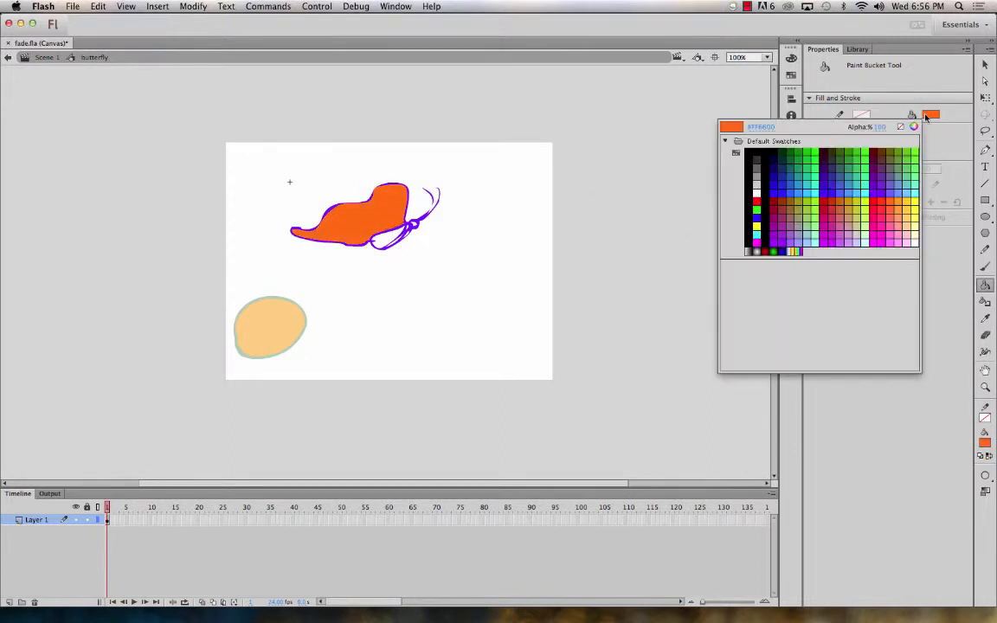
pyautogui.click(898, 201)
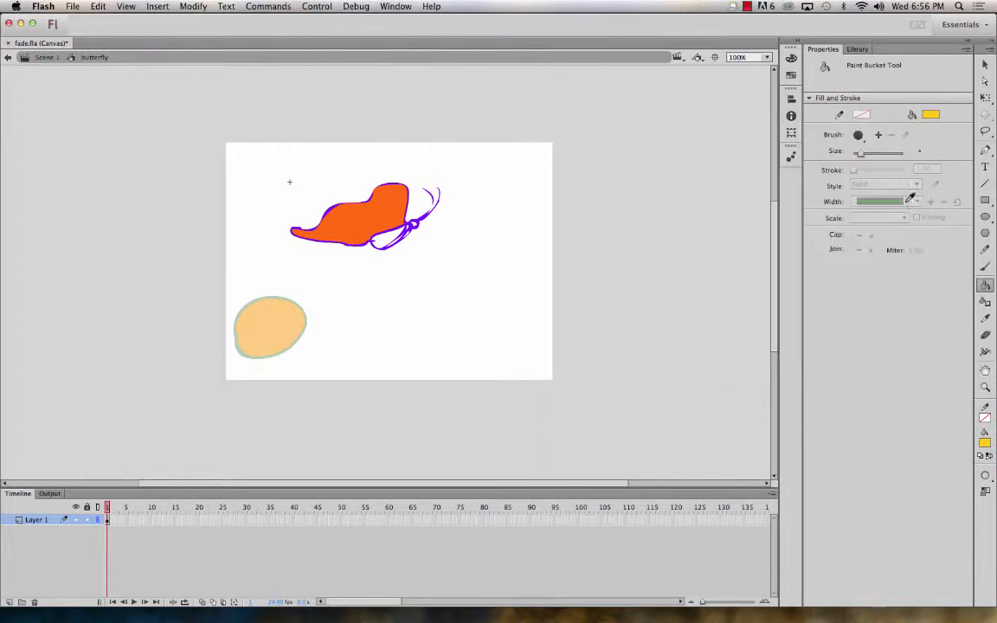
pyautogui.click(381, 237)
# Insert a keyframe at frame 2 on Layer 1 inside the butterfly symbol and deselect the artwork.
pyautogui.click(107, 521)
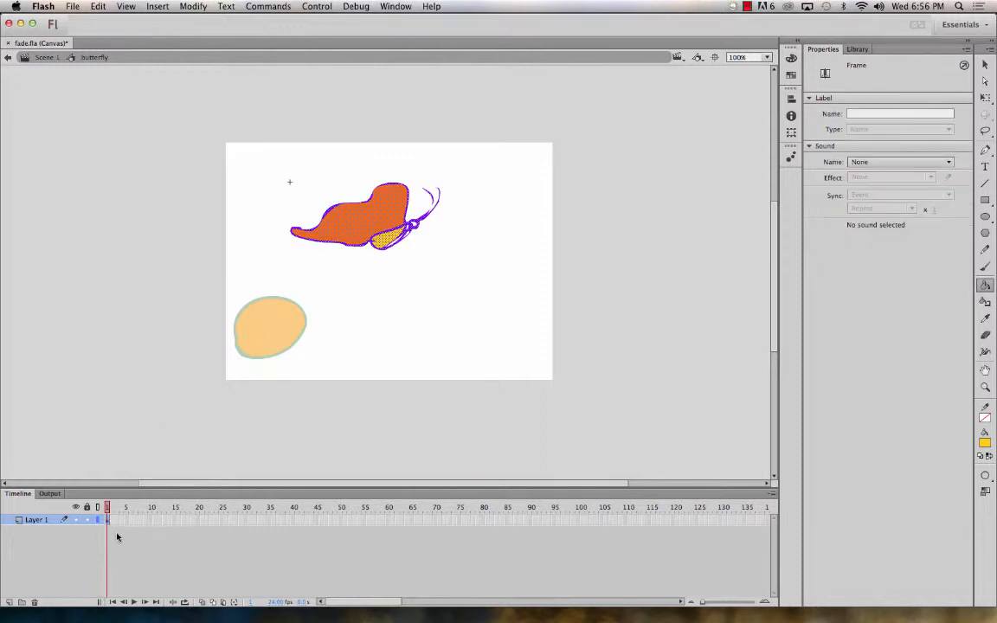
pyautogui.click(112, 519)
pyautogui.click(534, 194)
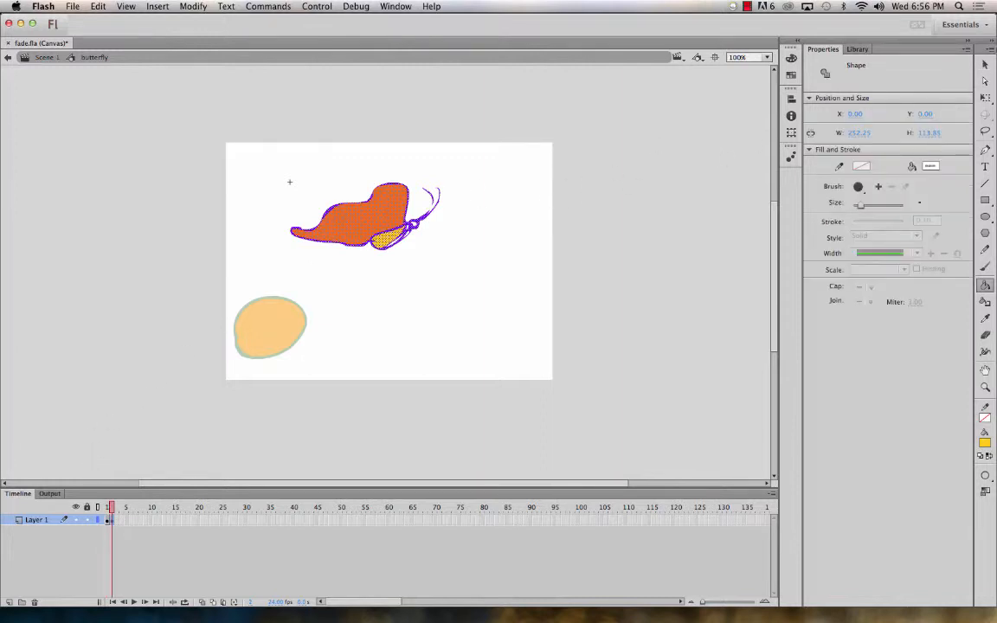
pyautogui.click(986, 65)
pyautogui.click(350, 173)
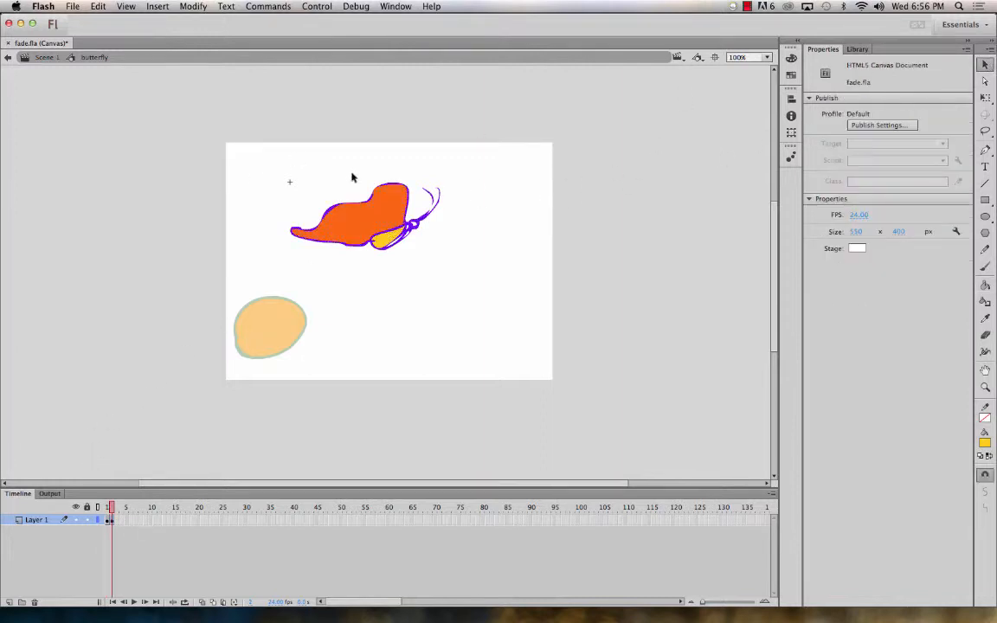
# Erase the purple outline at both ends where the wing joins the body on frame 2 of the butterfly symbol.
pyautogui.click(984, 130)
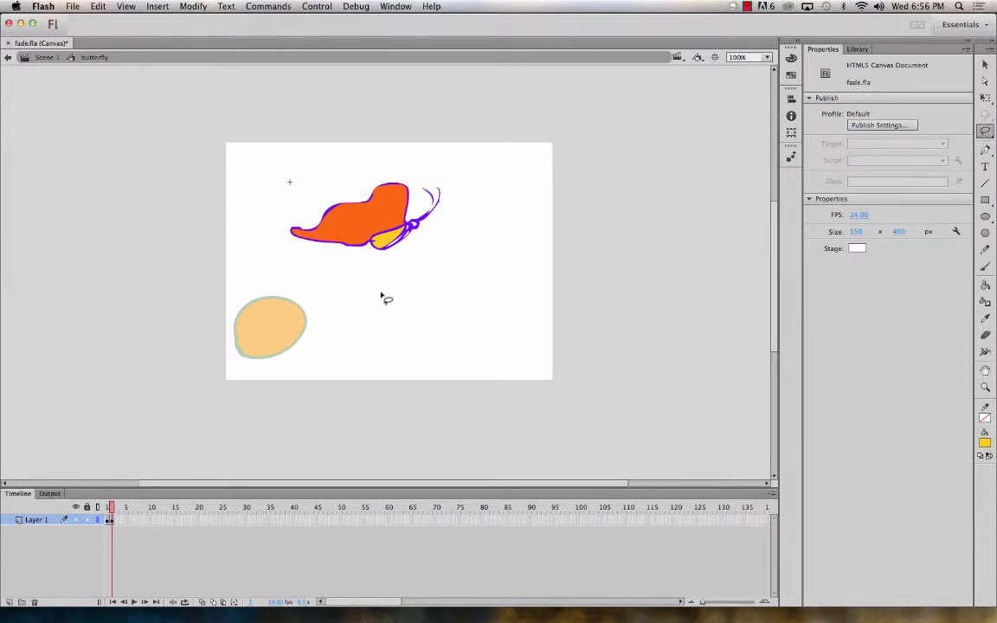
pyautogui.press('super+equal')
pyautogui.press('super+equal')
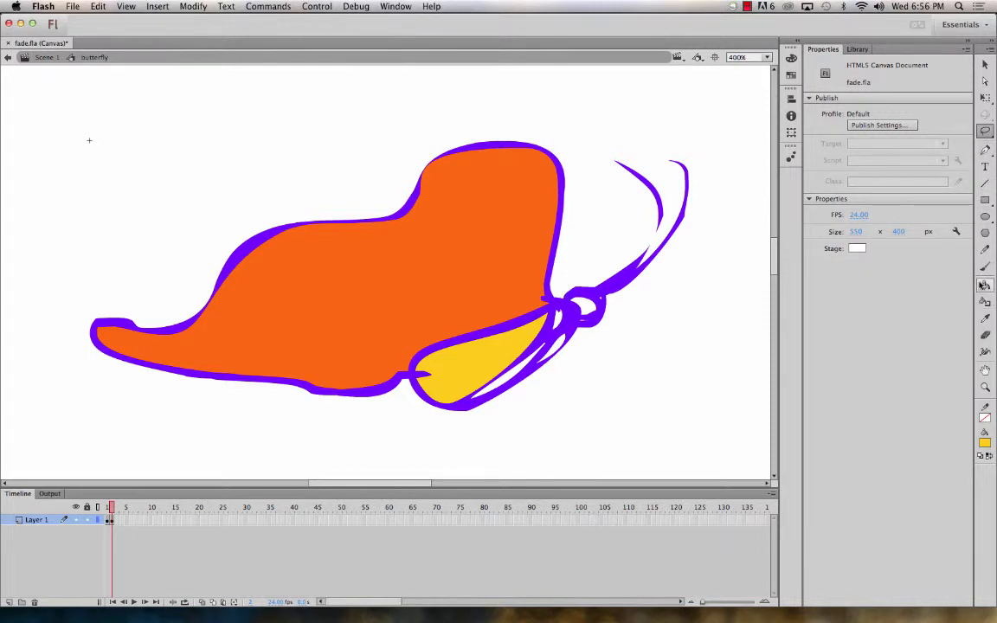
pyautogui.click(985, 335)
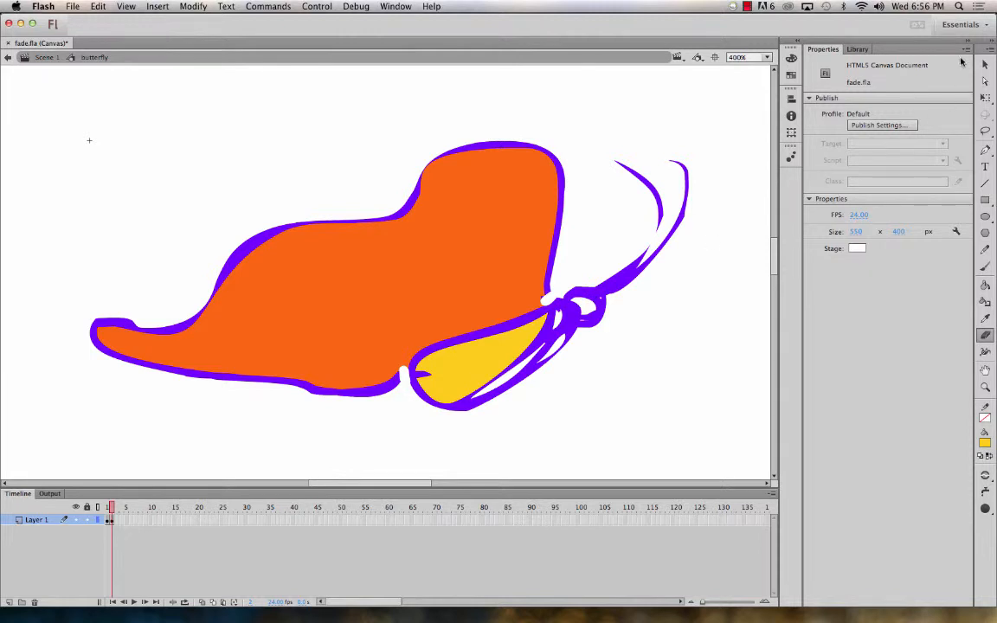
# Select the wing's orange fill together with its purple outline on frame 2 and move it up and away from the body.
pyautogui.press('v')
pyautogui.doubleClick(560, 197)
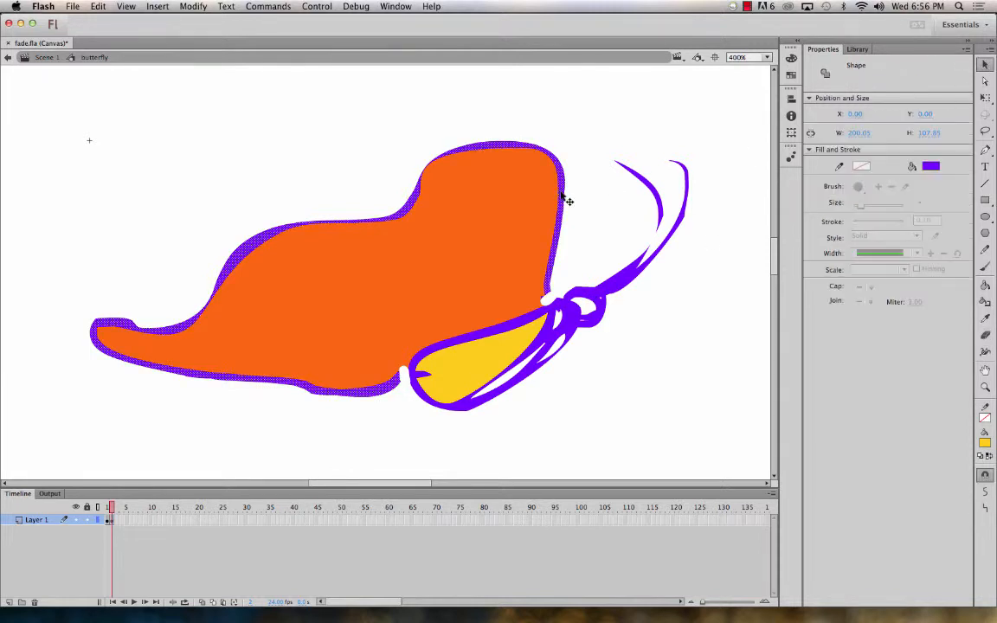
pyautogui.click(385, 277)
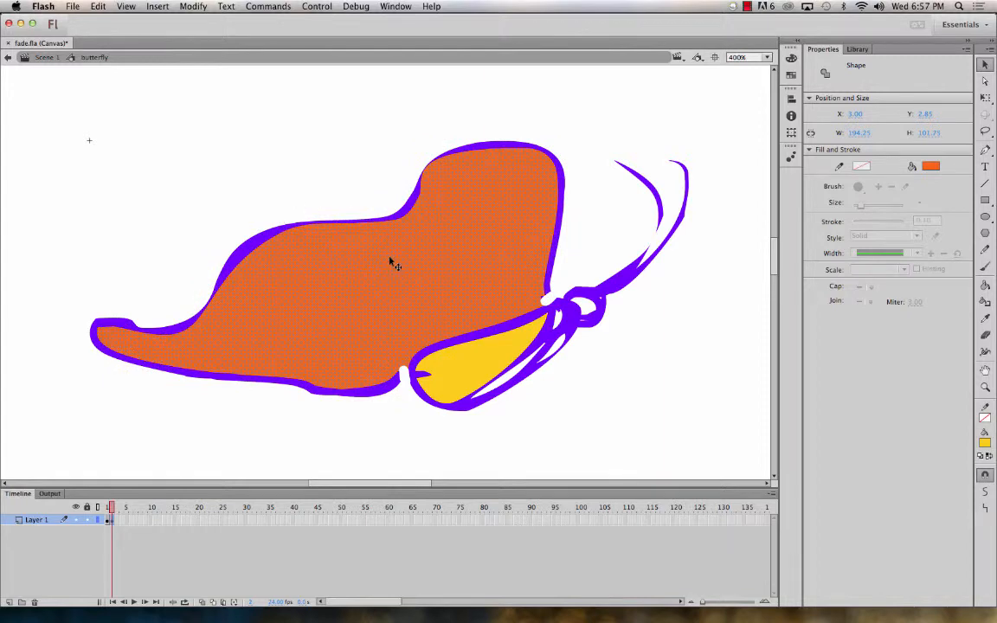
pyautogui.moveTo(409, 272); pyautogui.dragTo(330, 227)
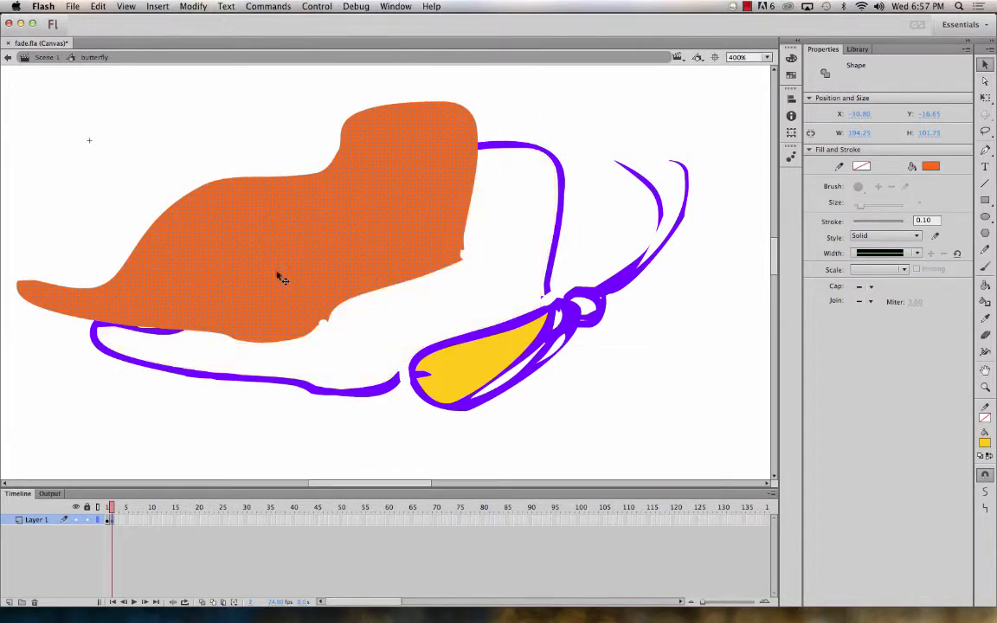
pyautogui.press('super+z')
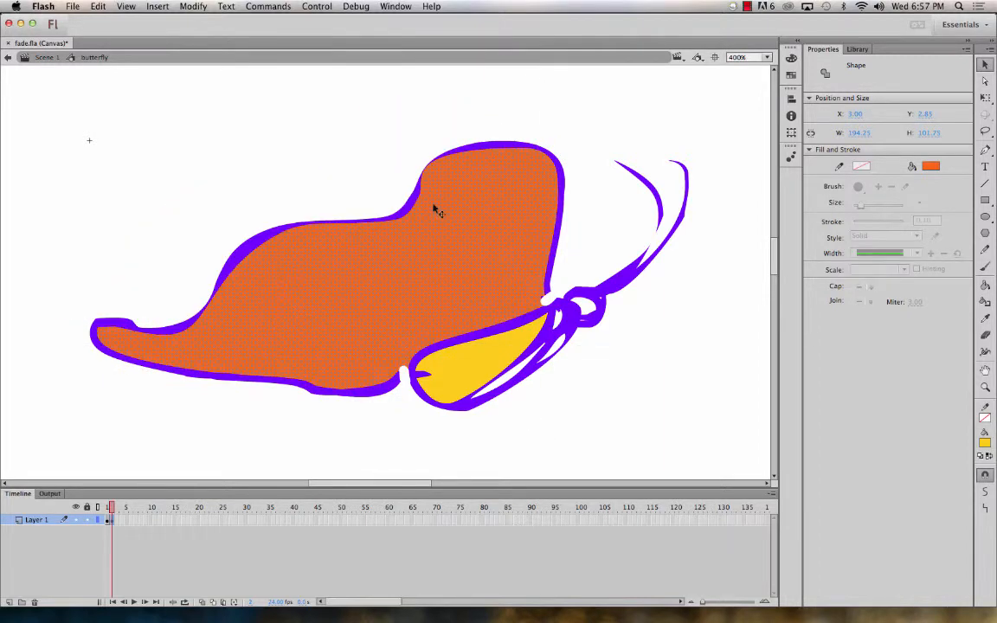
pyautogui.click(559, 258)
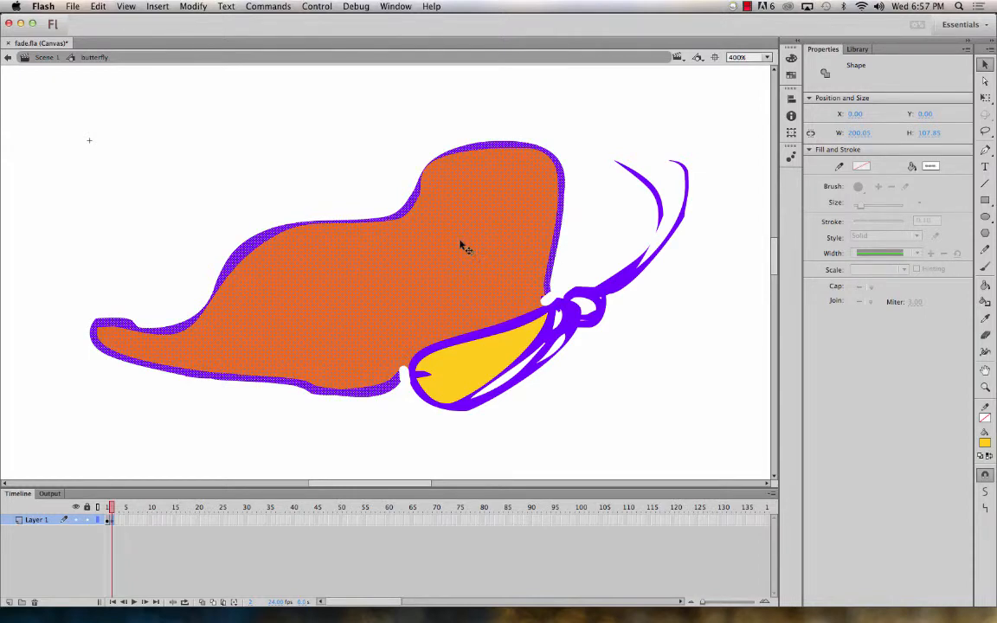
pyautogui.moveTo(455, 243); pyautogui.dragTo(372, 184)
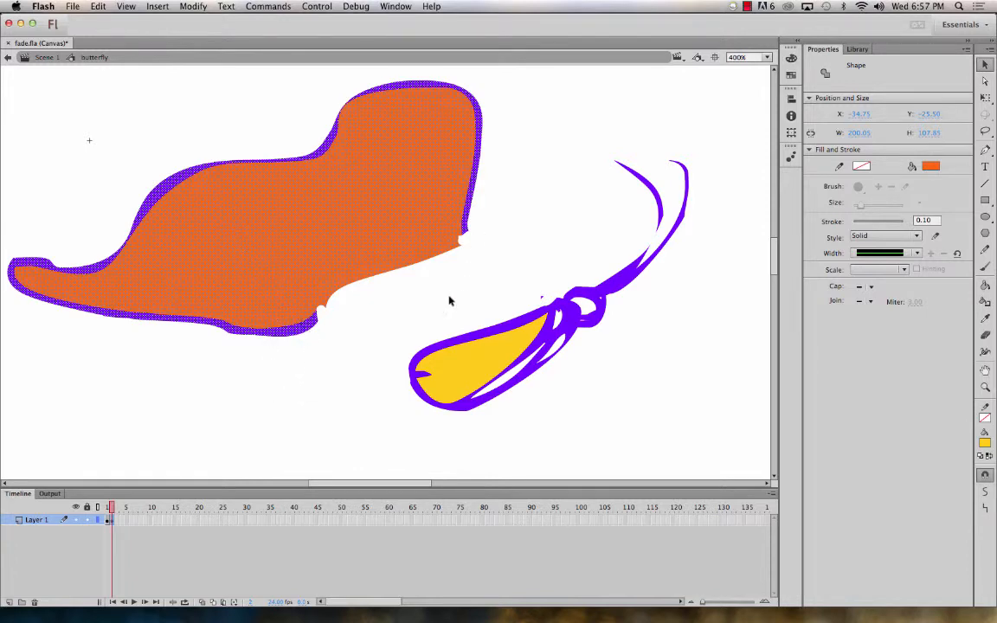
# Flip the detached wing vertically with Free Transform, squashing it to a height of about 77 px.
pyautogui.press('super+minus')
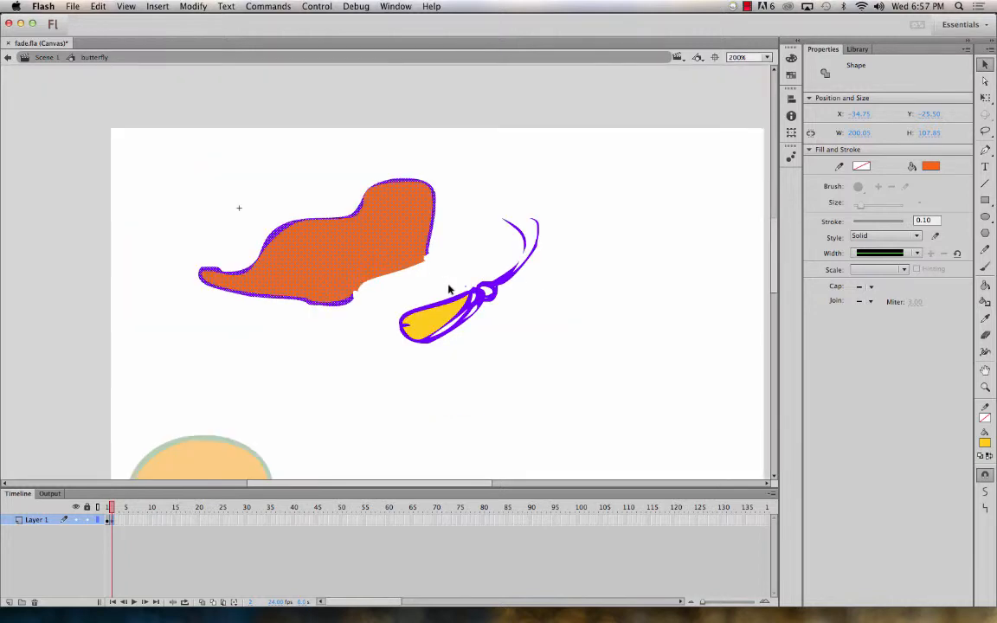
pyautogui.press('q')
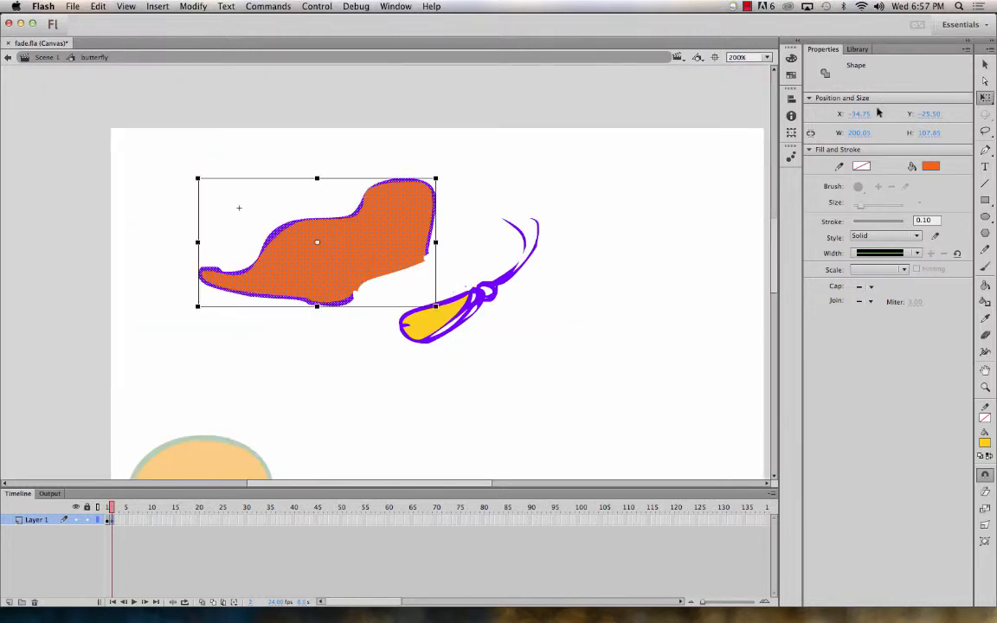
pyautogui.moveTo(328, 175); pyautogui.dragTo(352, 331)
pyautogui.press('super+z')
pyautogui.moveTo(316, 179); pyautogui.dragTo(329, 289)
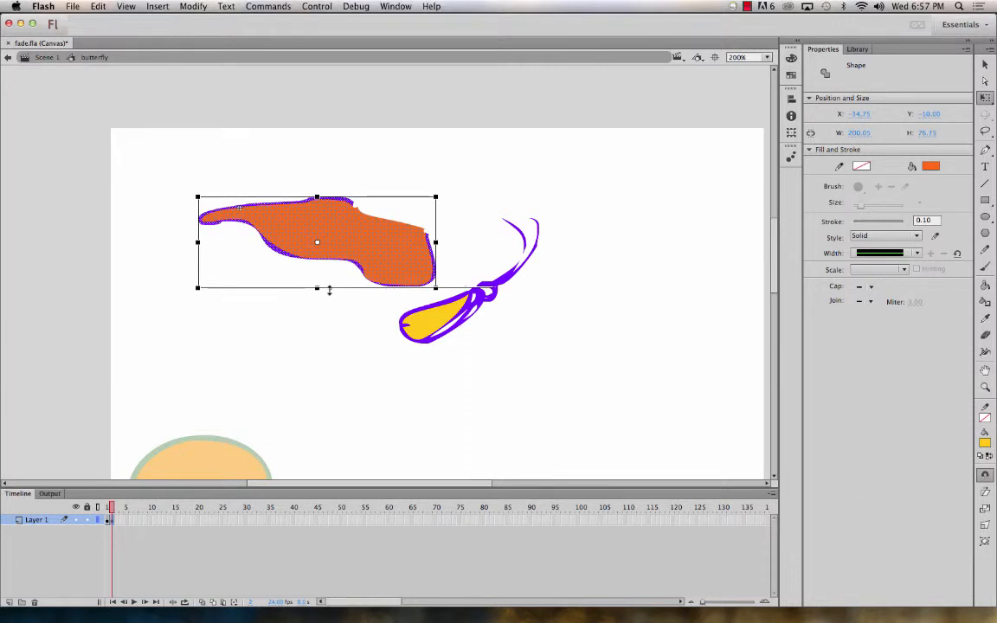
# Rotate the flipped wing to the slant of the body, place it over the body hanging downward, and deselect it.
pyautogui.moveTo(445, 294); pyautogui.dragTo(433, 182)
pyautogui.moveTo(335, 213); pyautogui.dragTo(439, 339)
pyautogui.moveTo(537, 321); pyautogui.dragTo(542, 341)
pyautogui.moveTo(418, 349); pyautogui.dragTo(386, 369)
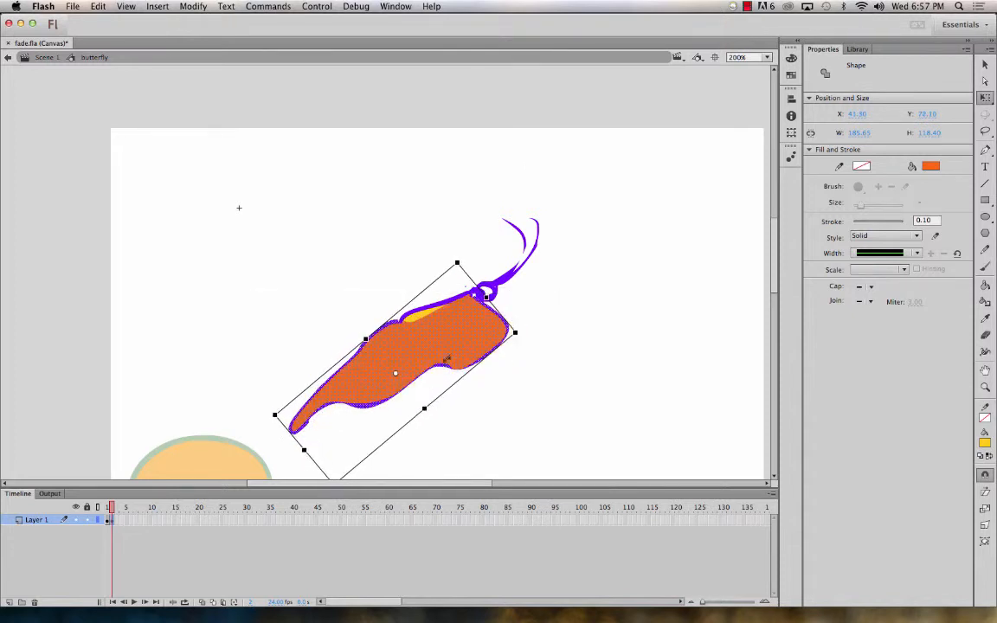
pyautogui.click(531, 342)
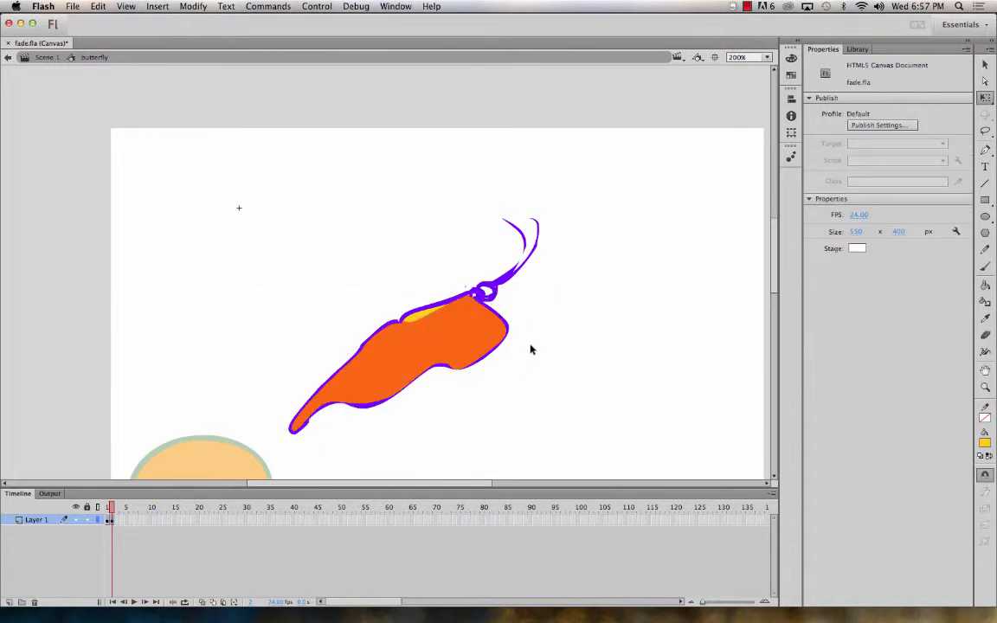
# Delete the leftover yellow sliver of the body above the wing and fill the gap with the wing's sampled orange.
pyautogui.click(418, 319)
pyautogui.press('Delete')
pyautogui.click(439, 336)
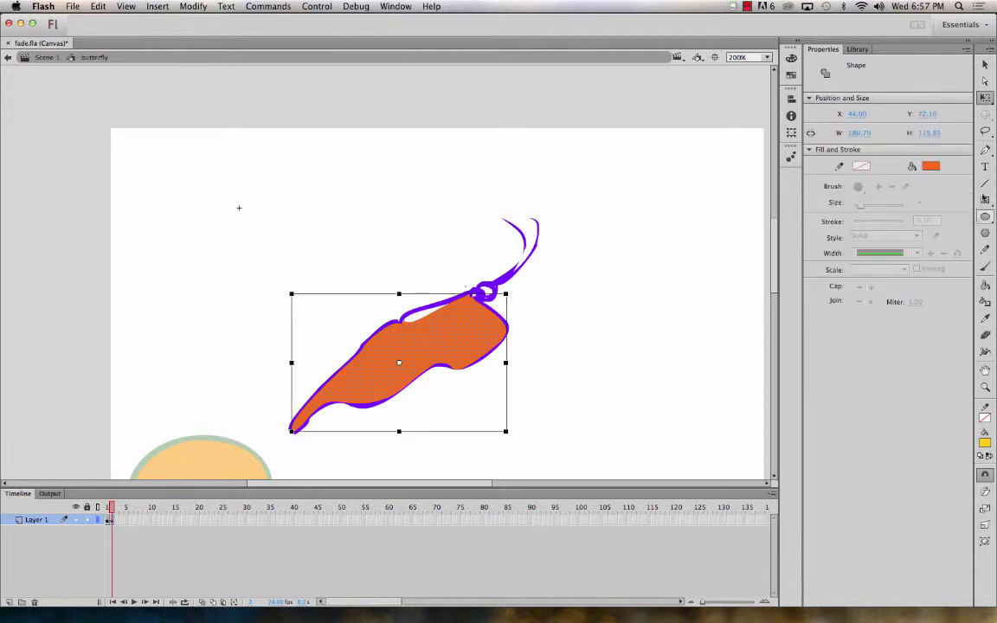
pyautogui.click(985, 286)
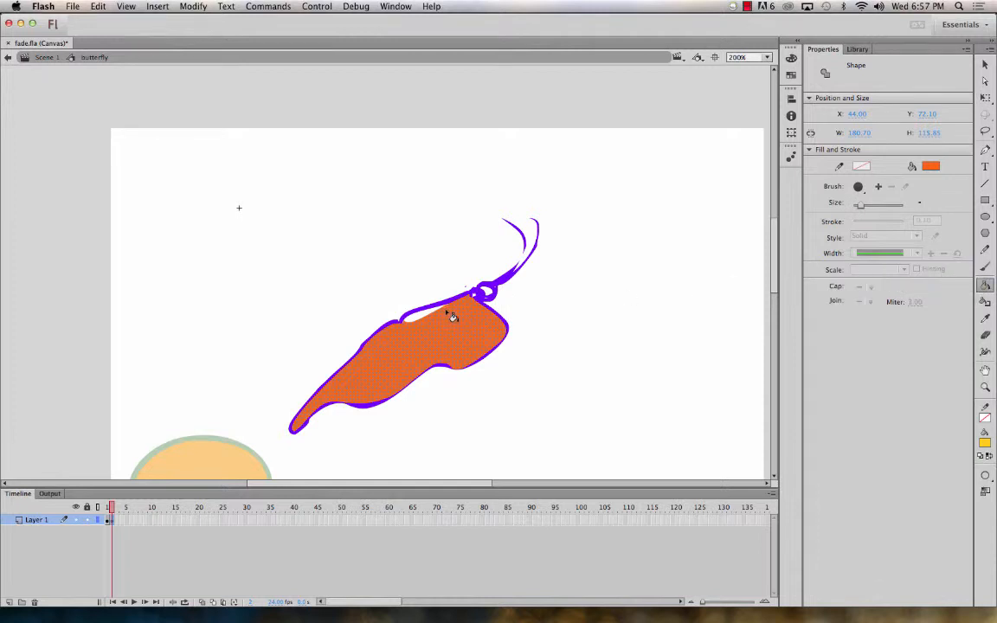
pyautogui.click(416, 319)
pyautogui.press('super+z')
pyautogui.press('i')
pyautogui.click(449, 328)
pyautogui.click(425, 320)
pyautogui.click(985, 63)
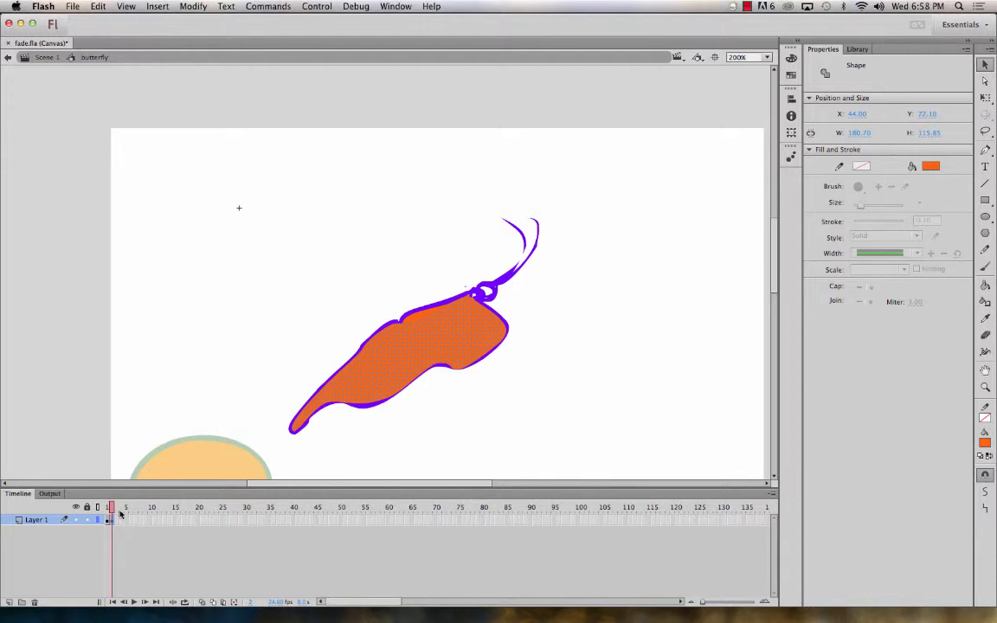
# Select the entire butterfly drawing on frame 2 and nudge it up by 1.5 px.
pyautogui.click(113, 510)
pyautogui.moveTo(114, 511)
pyautogui.mouseDown()
pyautogui.moveTo(102, 510)
pyautogui.moveTo(115, 510)
pyautogui.mouseUp()
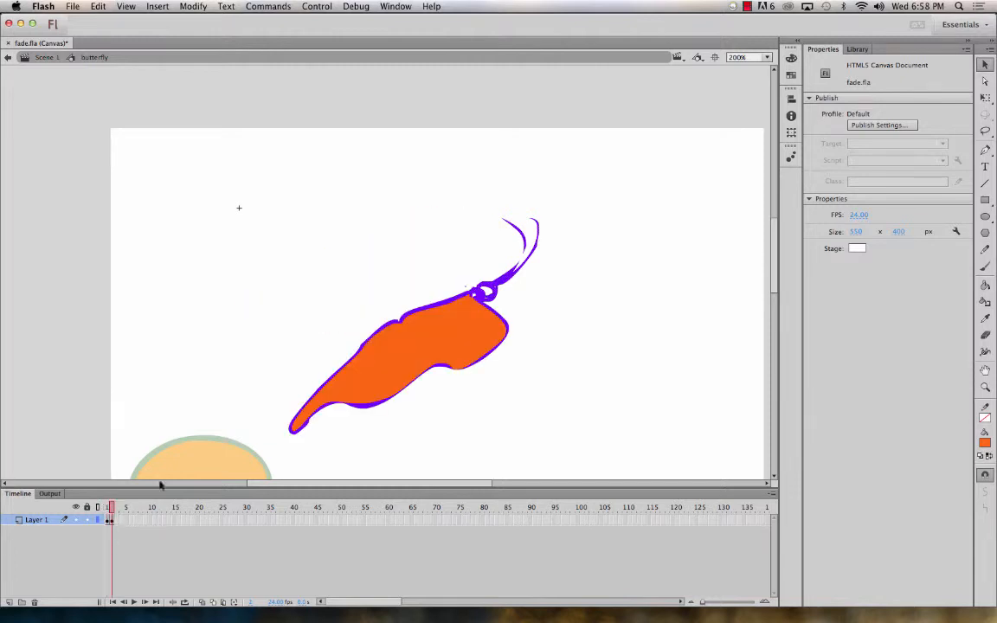
pyautogui.moveTo(234, 173)
pyautogui.mouseDown()
pyautogui.moveTo(555, 415)
pyautogui.moveTo(606, 477)
pyautogui.mouseUp()
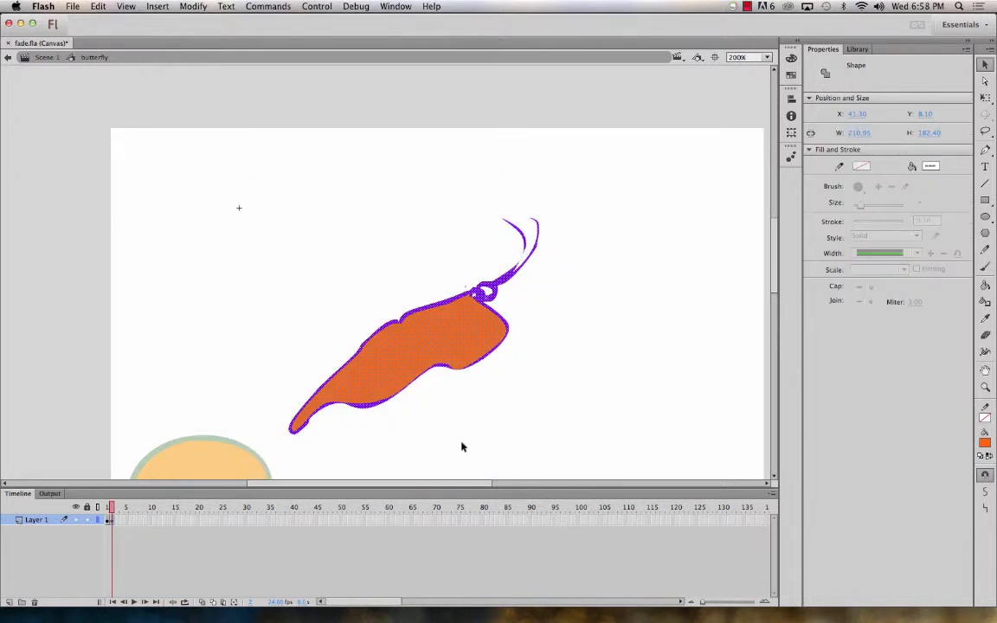
pyautogui.press('Up')
pyautogui.press('Up')
pyautogui.press('Up')
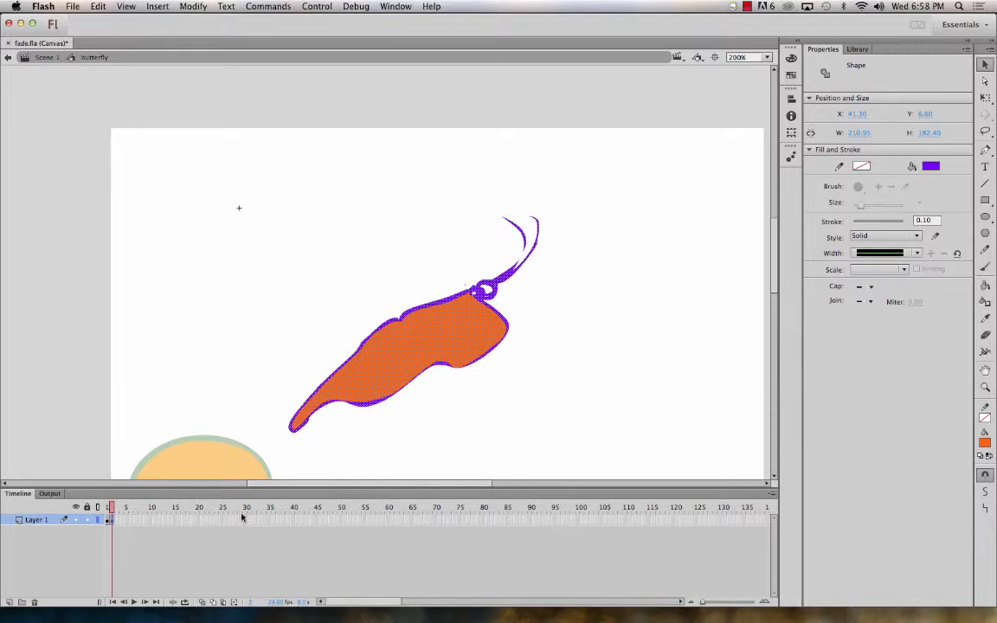
# Scrub between the two wing poses and play them in a loop to check the flap.
pyautogui.moveTo(114, 511)
pyautogui.mouseDown()
pyautogui.moveTo(98, 508)
pyautogui.moveTo(118, 511)
pyautogui.mouseUp()
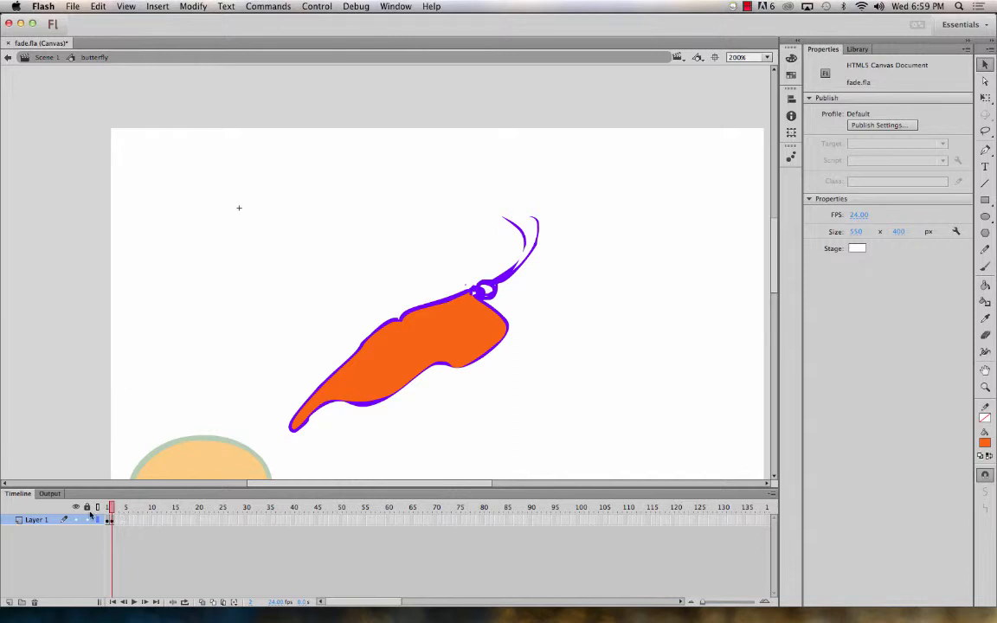
pyautogui.moveTo(115, 510); pyautogui.dragTo(106, 510)
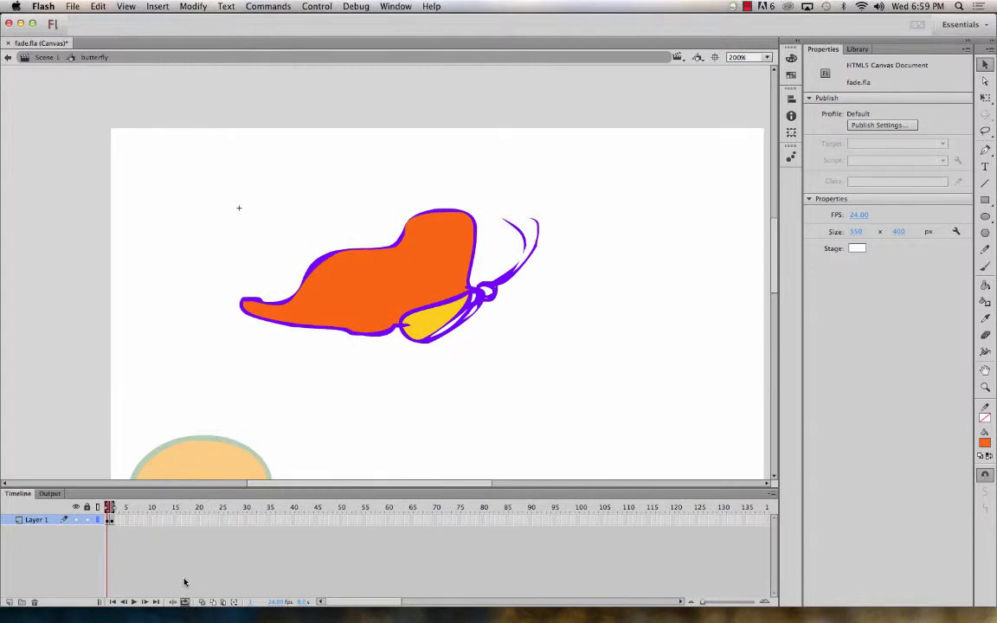
pyautogui.press('Return')
# Extend the wing-down pose through frame 4 and play the loop again.
pyautogui.click(110, 520)
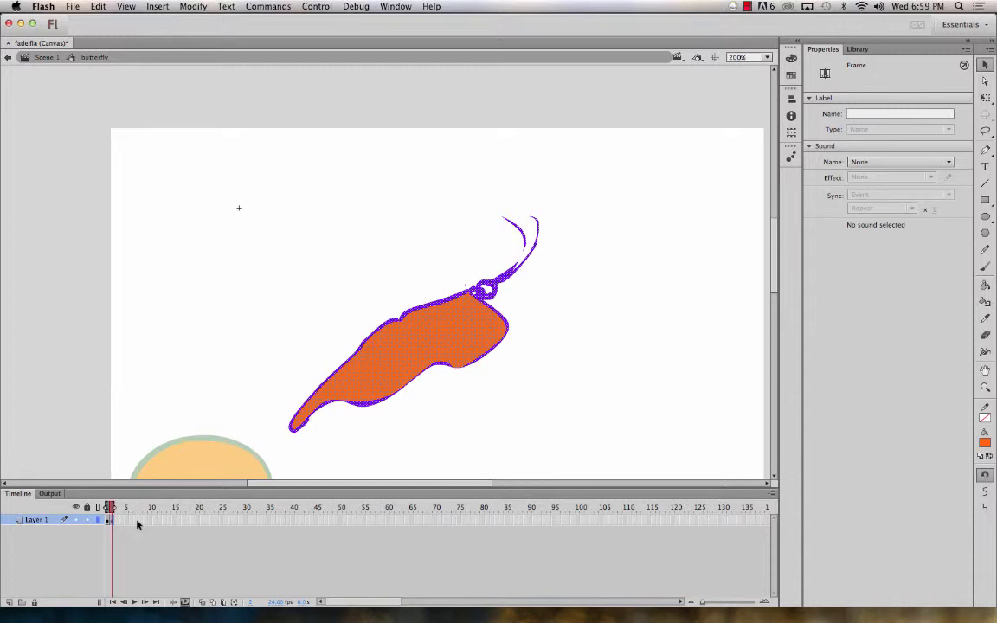
pyautogui.press('F5')
pyautogui.press('Return')
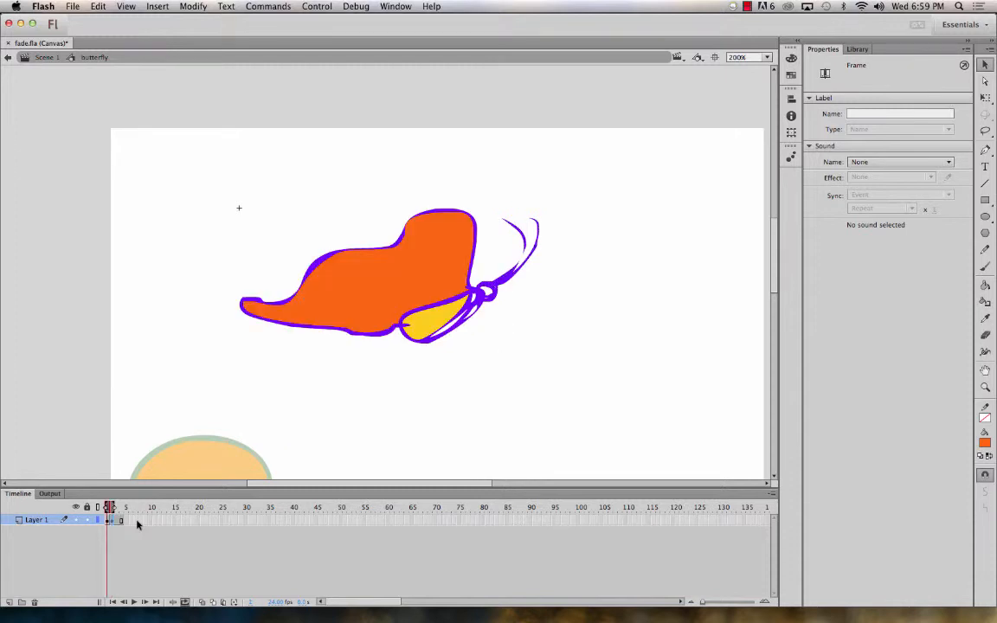
# Extend the wing-up pose to hold three frames like the wing-down pose, then check the six-frame flap in looped playback.
pyautogui.press('.')
pyautogui.click(109, 520)
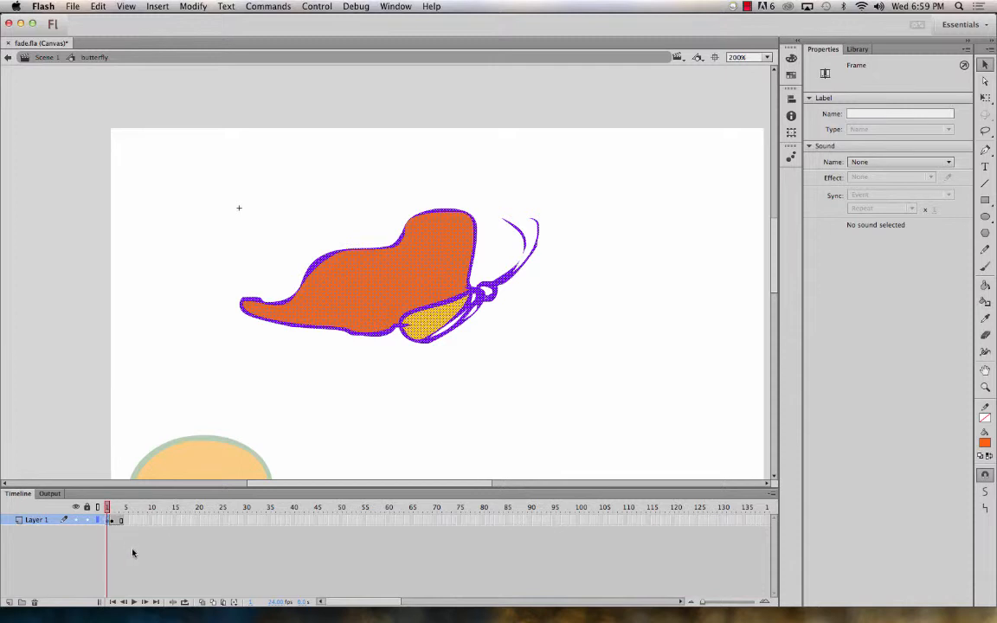
pyautogui.click(113, 519)
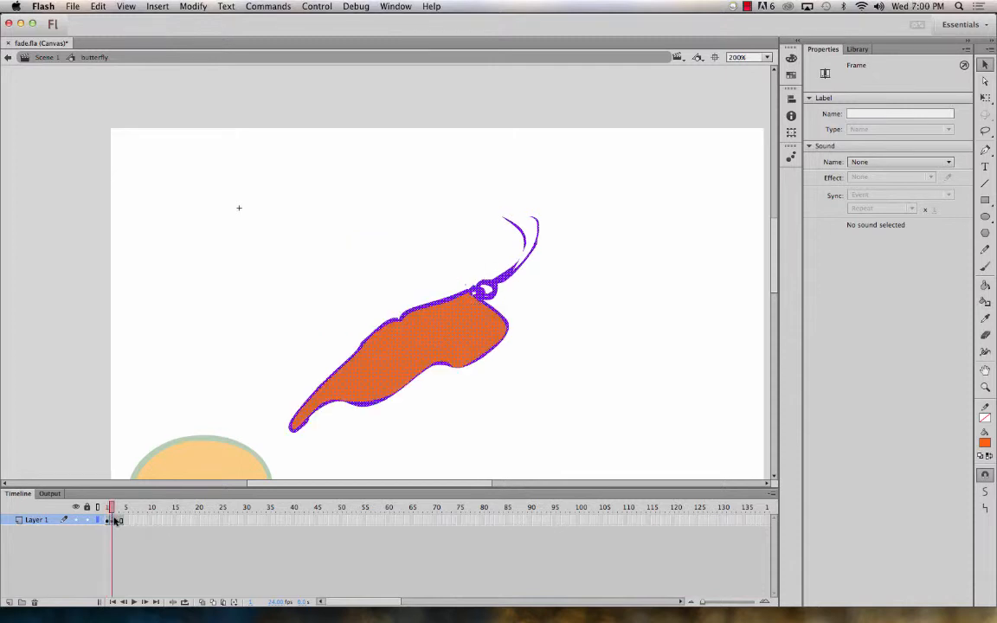
pyautogui.moveTo(115, 520)
pyautogui.mouseDown()
pyautogui.moveTo(111, 507)
pyautogui.moveTo(130, 508)
pyautogui.moveTo(93, 507)
pyautogui.moveTo(130, 511)
pyautogui.mouseUp()
pyautogui.click(185, 602)
pyautogui.press('Return')
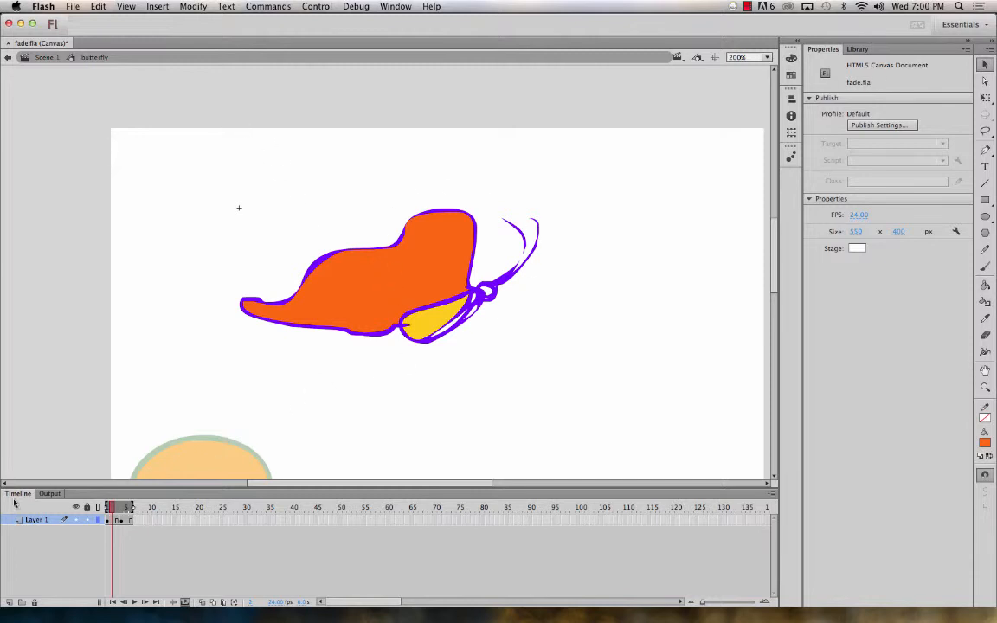
pyautogui.click(184, 603)
pyautogui.moveTo(112, 509)
pyautogui.mouseDown()
pyautogui.moveTo(126, 508)
pyautogui.moveTo(112, 509)
pyautogui.mouseUp()
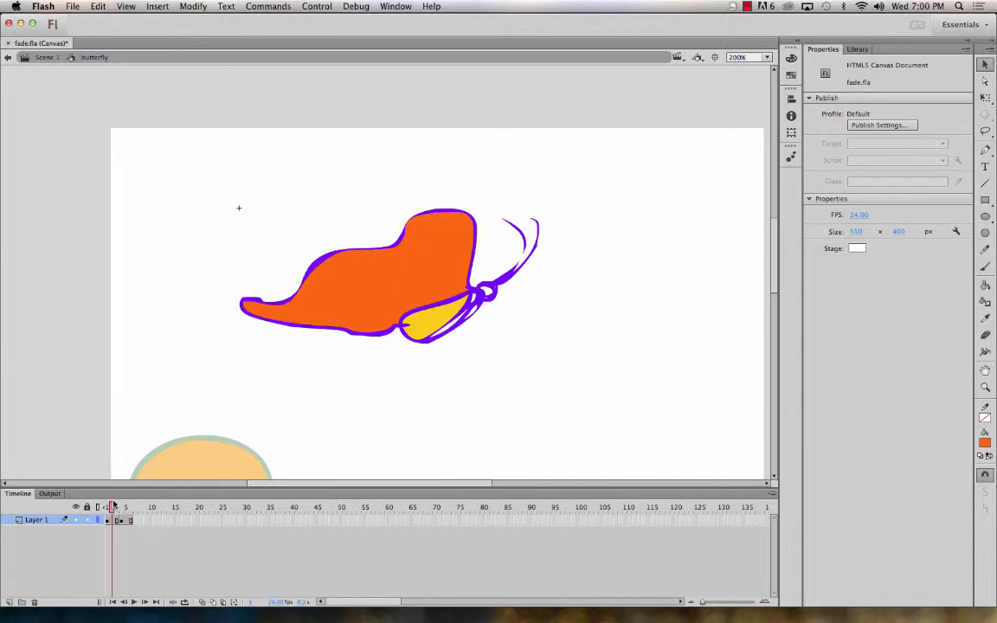
# Return to Scene 1 and move the butterfly off the stage's left side to about X -272, Y 47, with the playhead back at frame 140.
pyautogui.click(47, 58)
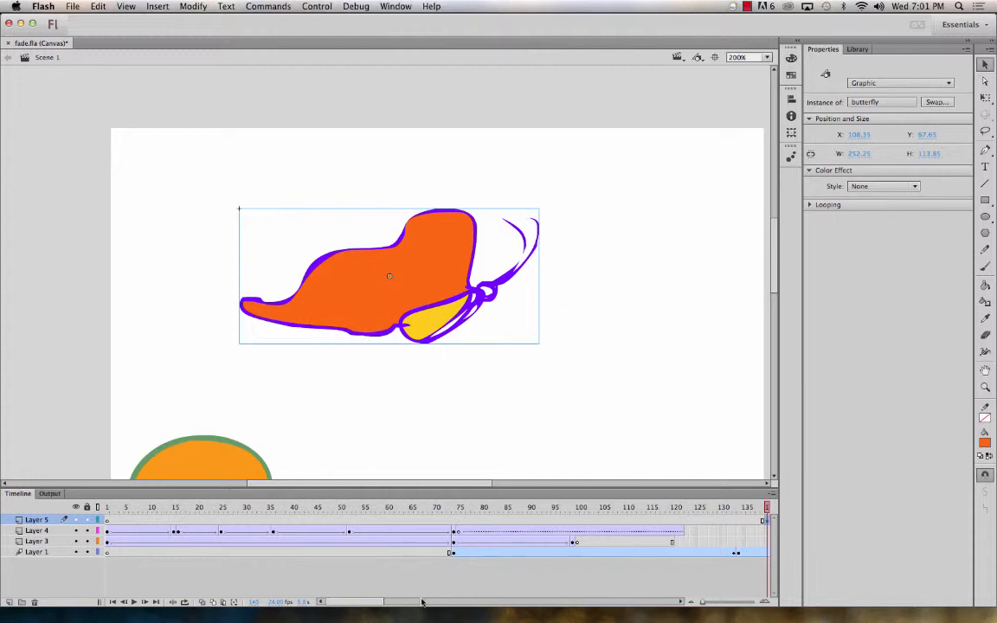
pyautogui.moveTo(364, 607); pyautogui.dragTo(406, 597)
pyautogui.moveTo(355, 507); pyautogui.dragTo(437, 433)
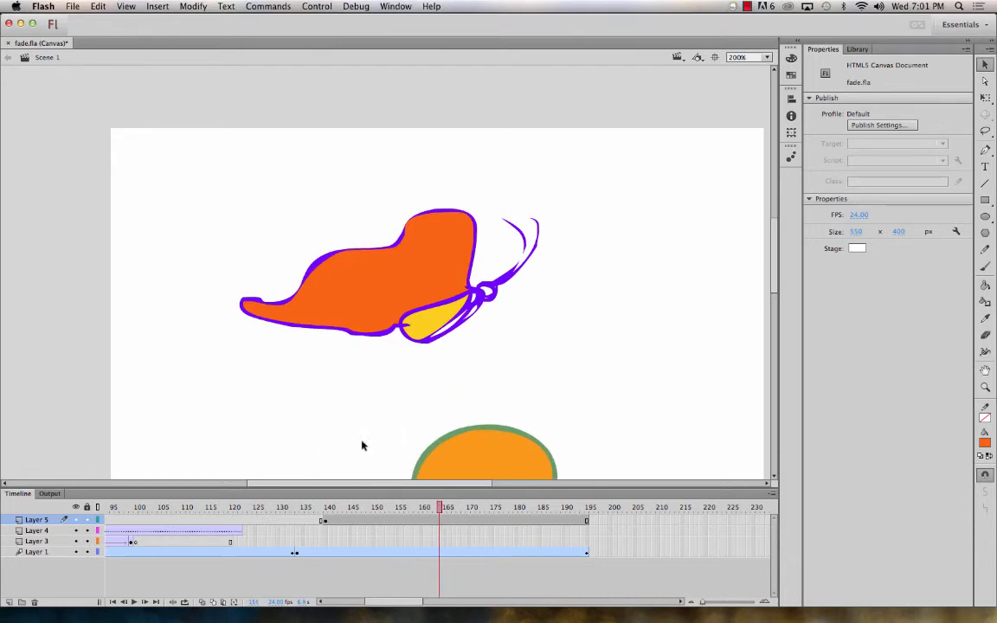
pyautogui.press('super+1')
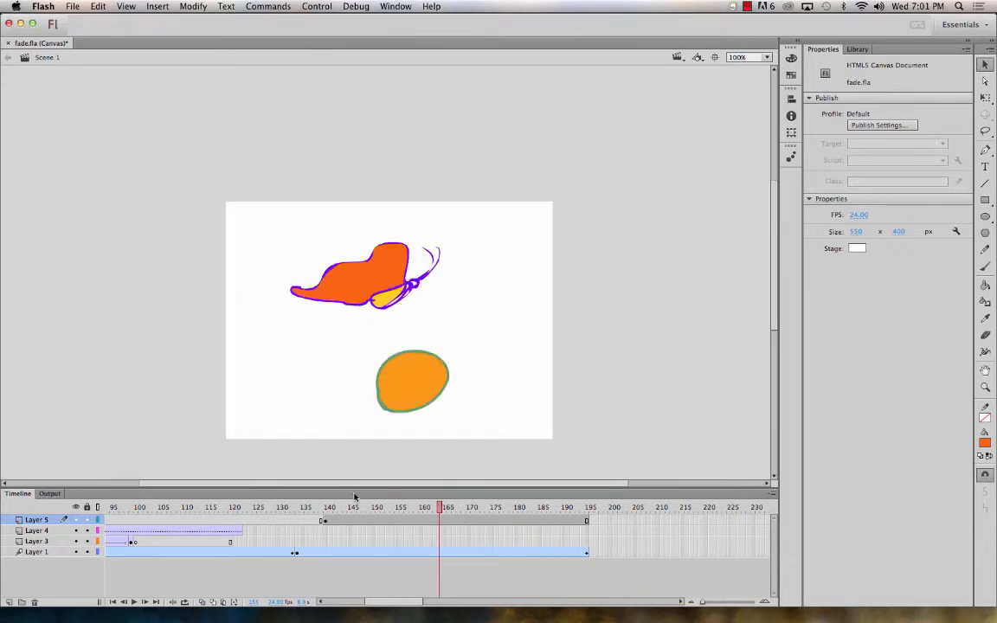
pyautogui.moveTo(362, 283); pyautogui.dragTo(137, 275)
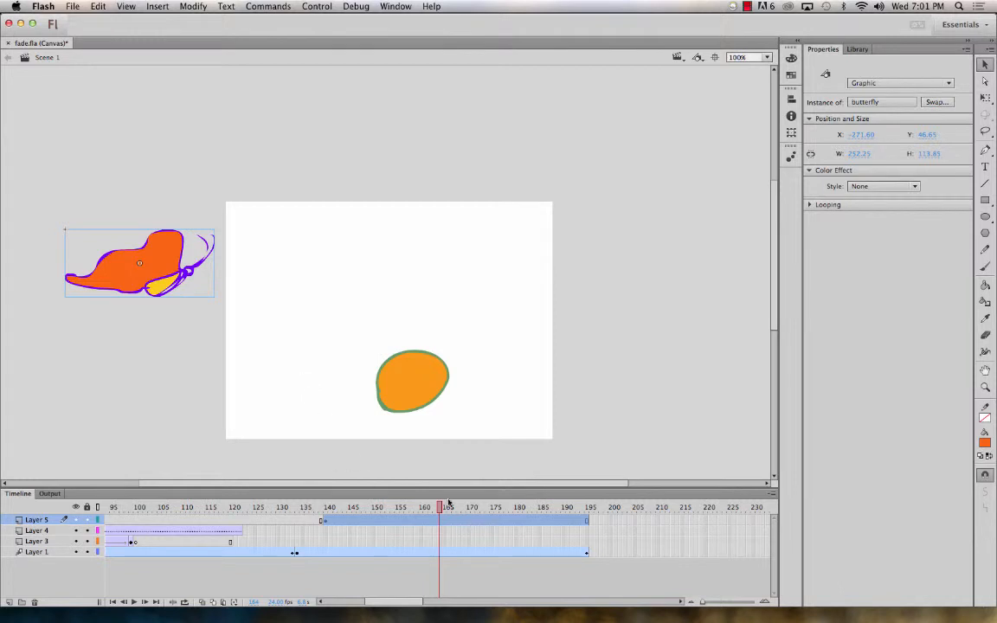
pyautogui.moveTo(440, 509); pyautogui.dragTo(327, 501)
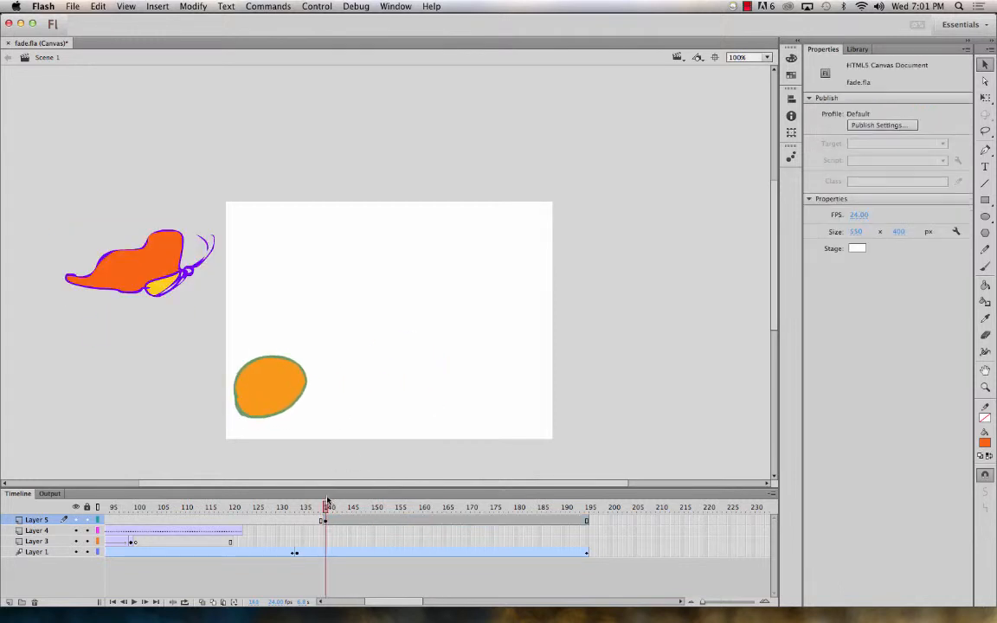
# Check the tween options for the butterfly's Layer 5 frames and the Output warning about tween types, then return to the timeline.
pyautogui.rightClick(390, 523)
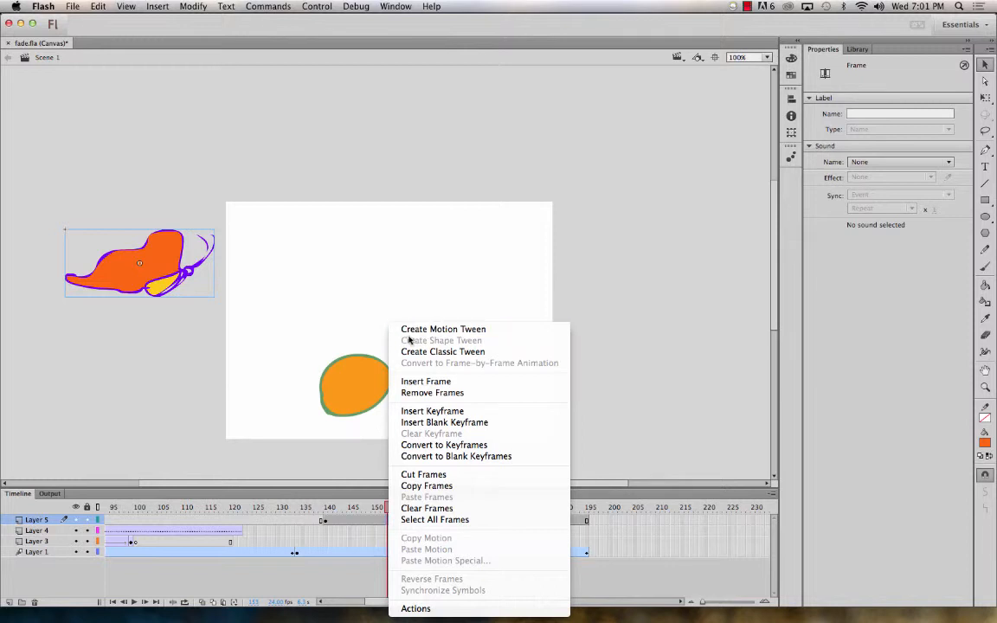
pyautogui.click(343, 355)
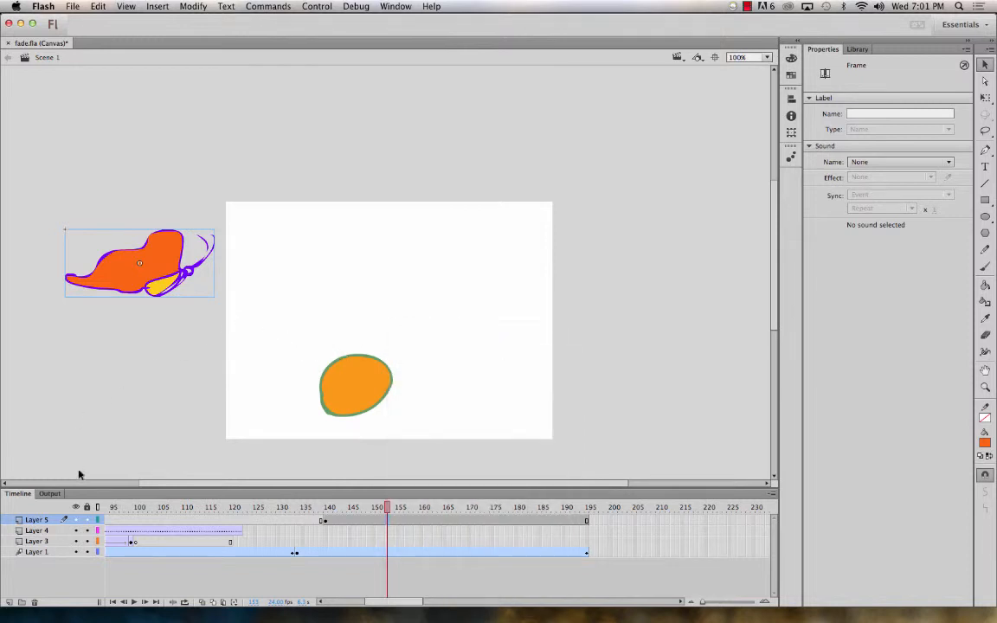
pyautogui.click(54, 494)
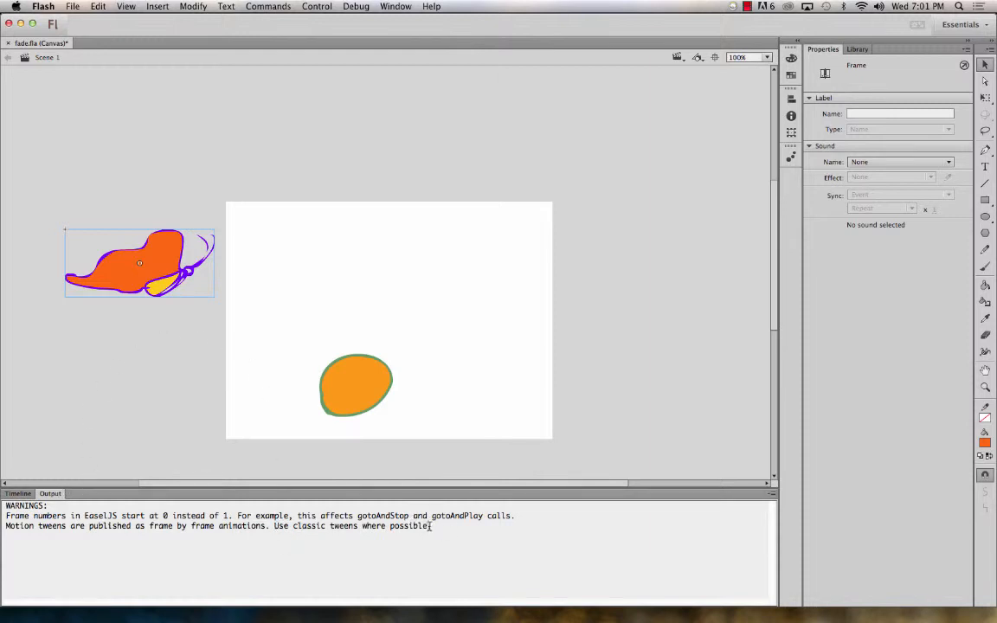
pyautogui.moveTo(432, 525); pyautogui.dragTo(275, 526)
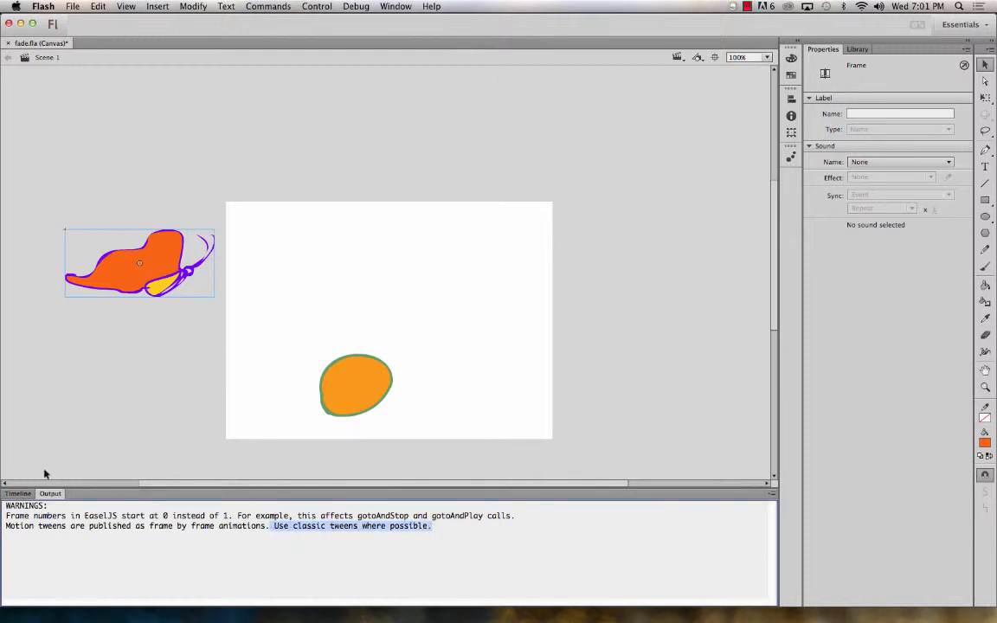
pyautogui.click(21, 494)
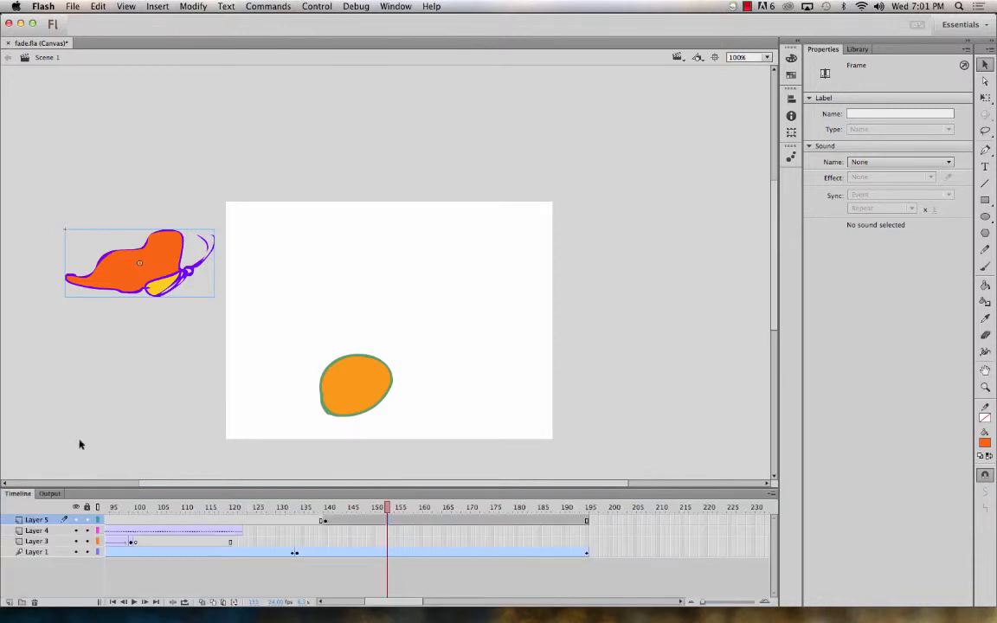
# Create a classic tween across the butterfly's frames on Layer 5.
pyautogui.rightClick(374, 520)
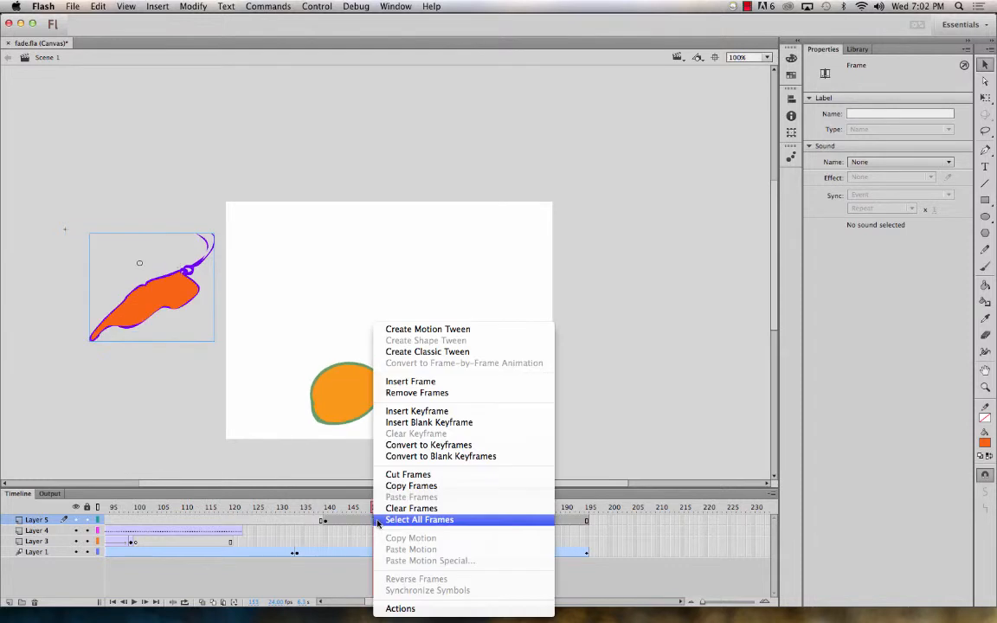
pyautogui.click(403, 352)
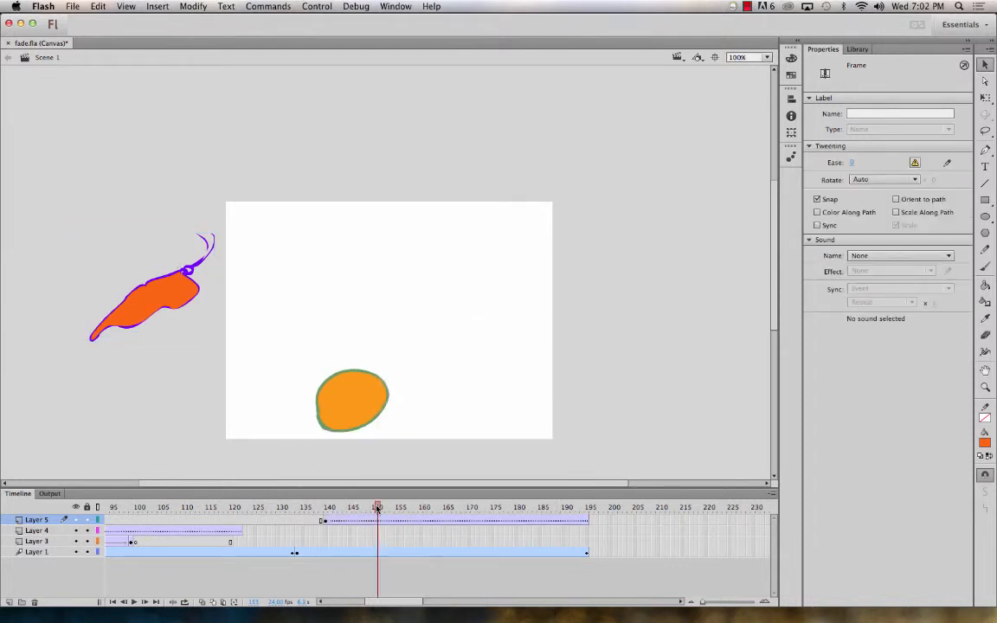
pyautogui.moveTo(374, 509)
pyautogui.mouseDown()
pyautogui.moveTo(309, 509)
pyautogui.moveTo(374, 509)
pyautogui.moveTo(384, 519)
pyautogui.mouseUp()
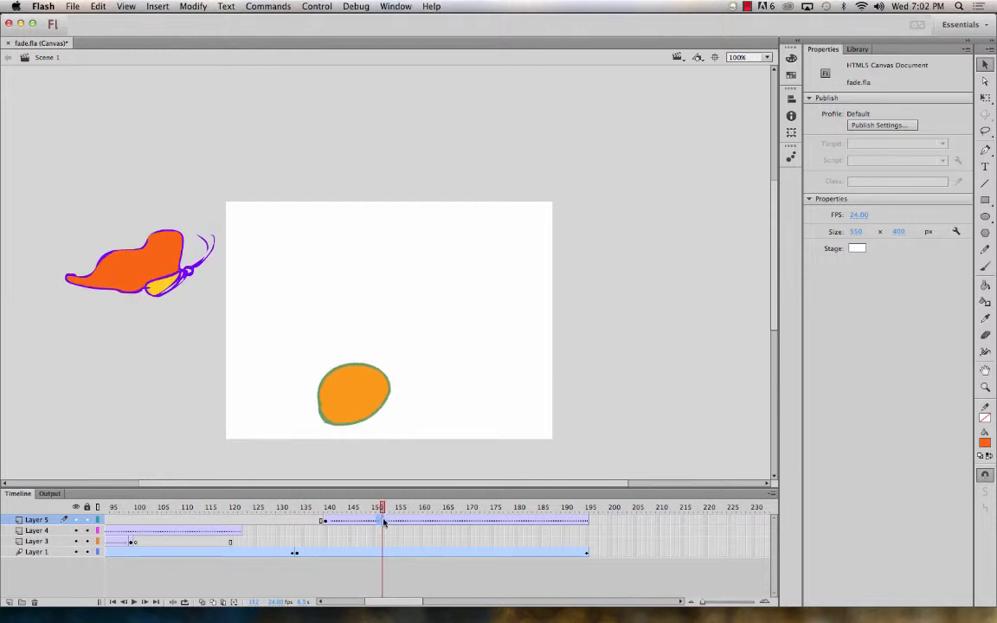
# Add a Layer 5 keyframe at frame 151 and move the butterfly onto the stage at about X 23, Y 59.
pyautogui.click(381, 521)
pyautogui.press('.')
pyautogui.click(377, 517)
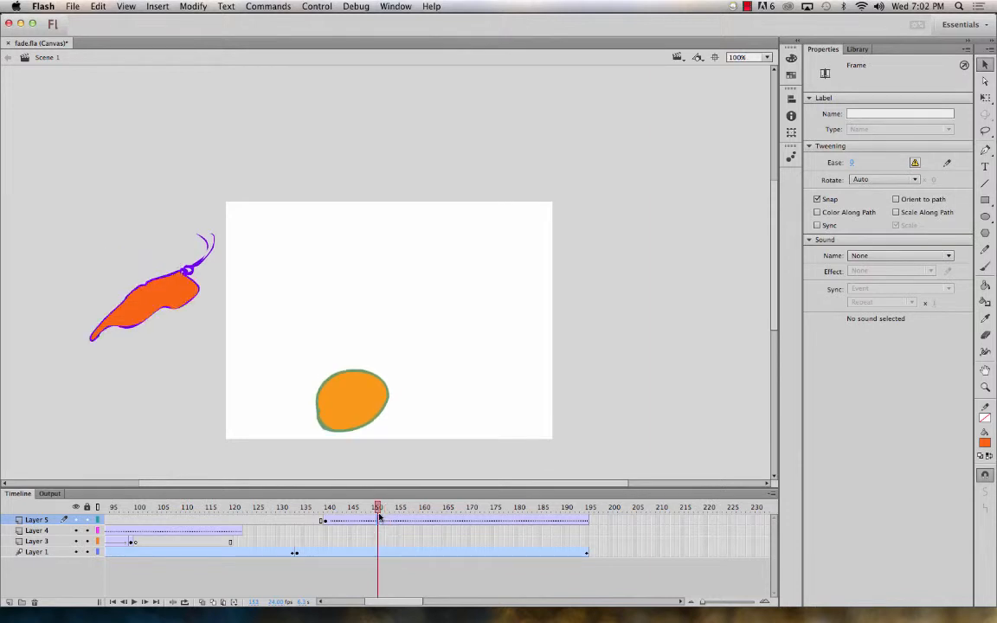
pyautogui.press('F6')
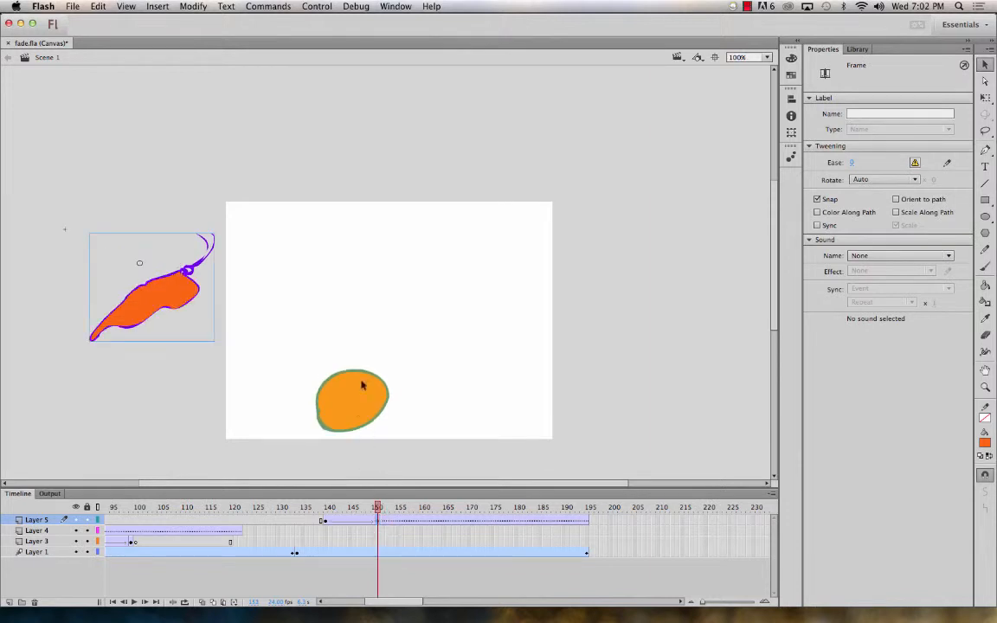
pyautogui.moveTo(157, 294); pyautogui.dragTo(334, 305)
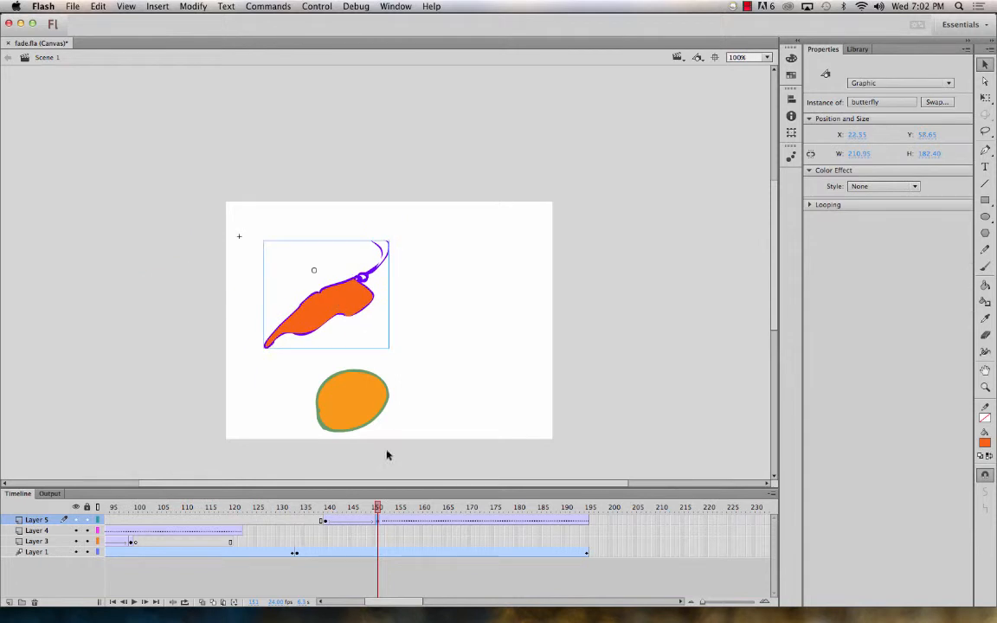
# Add a Layer 5 keyframe at frame 158 and move the butterfly down to about X 84, Y 127.
pyautogui.moveTo(381, 512); pyautogui.dragTo(411, 528)
pyautogui.click(412, 521)
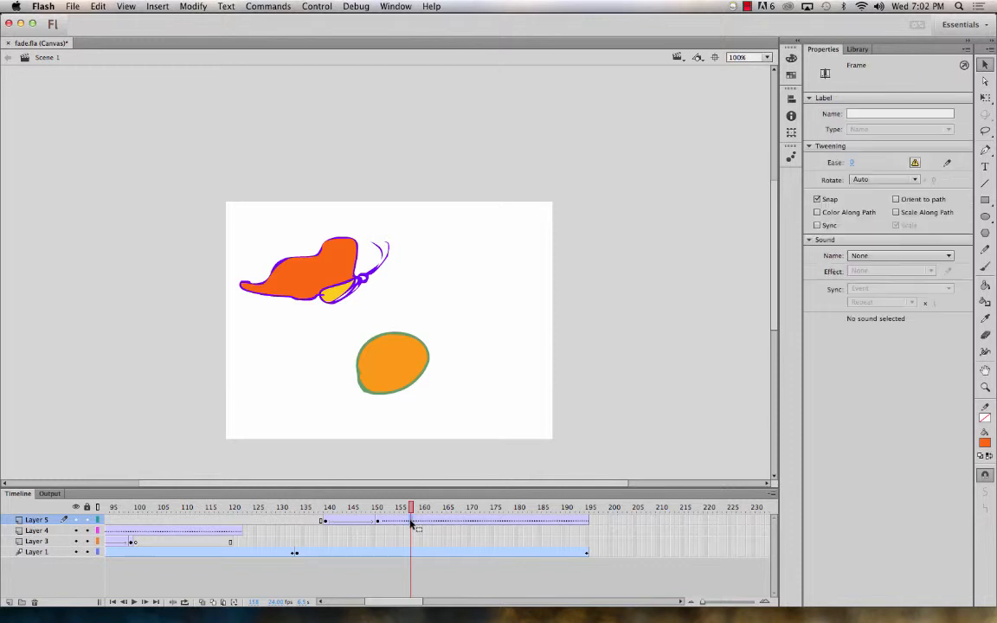
pyautogui.press('F6')
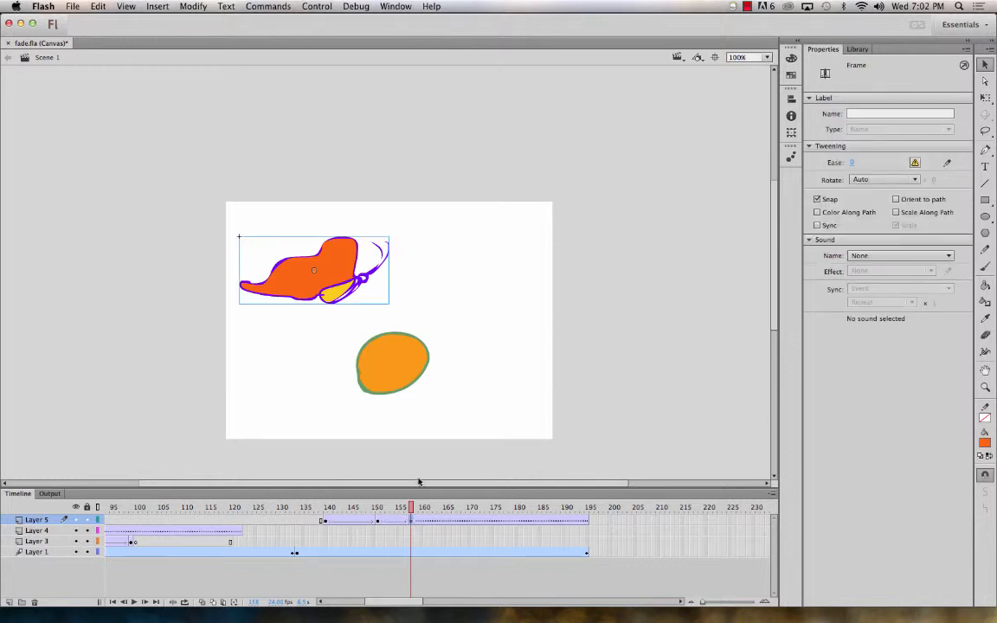
pyautogui.moveTo(310, 281); pyautogui.dragTo(346, 322)
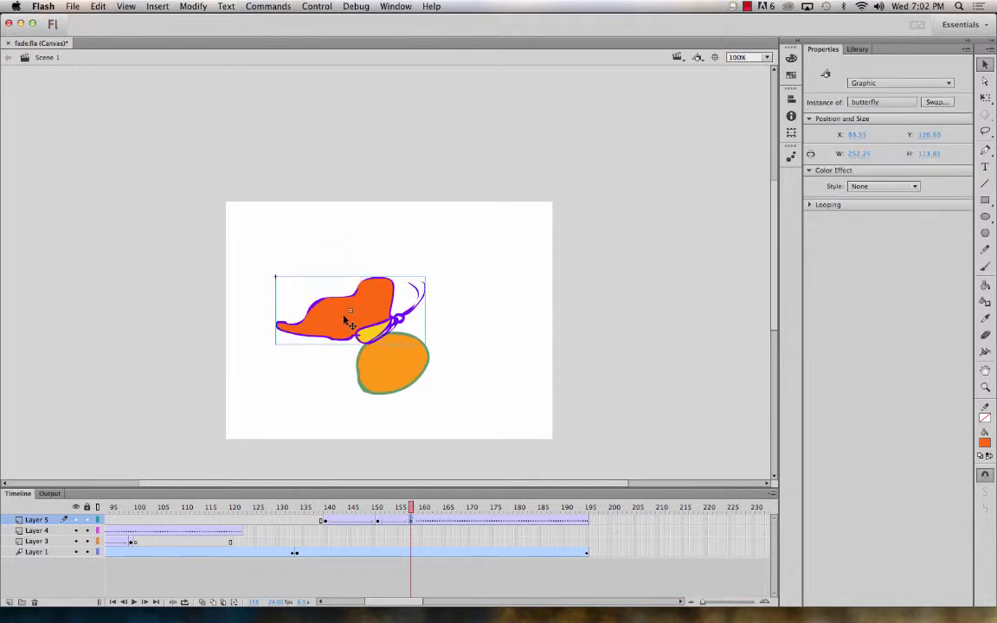
# Add a Layer 5 keyframe at frame 164 and move the butterfly up to about X 141, Y 26.
pyautogui.moveTo(412, 511); pyautogui.dragTo(439, 510)
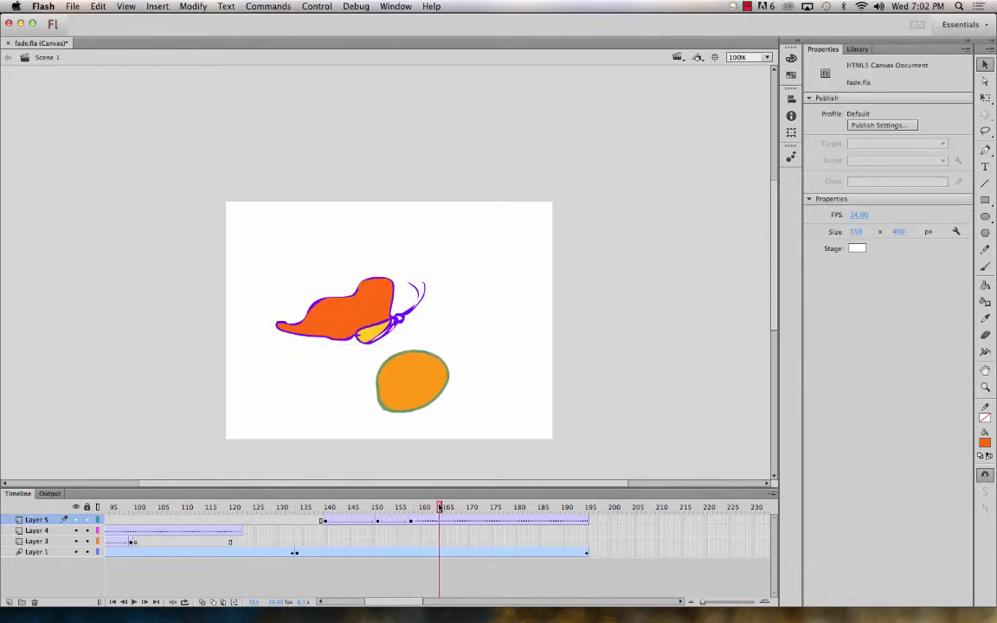
pyautogui.press('F6')
pyautogui.hotkey('shift', '.')
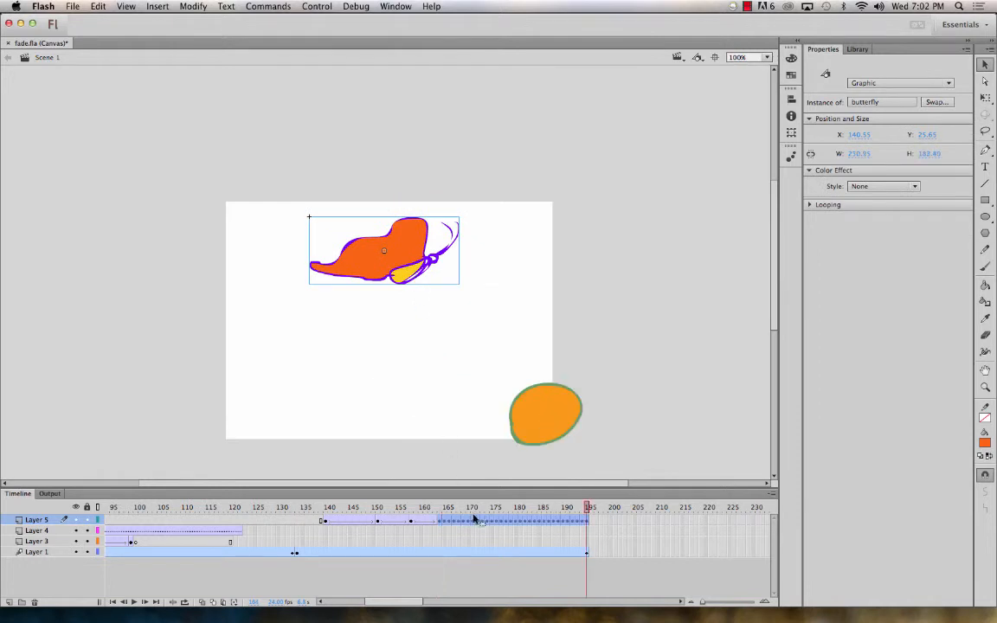
pyautogui.click(437, 514)
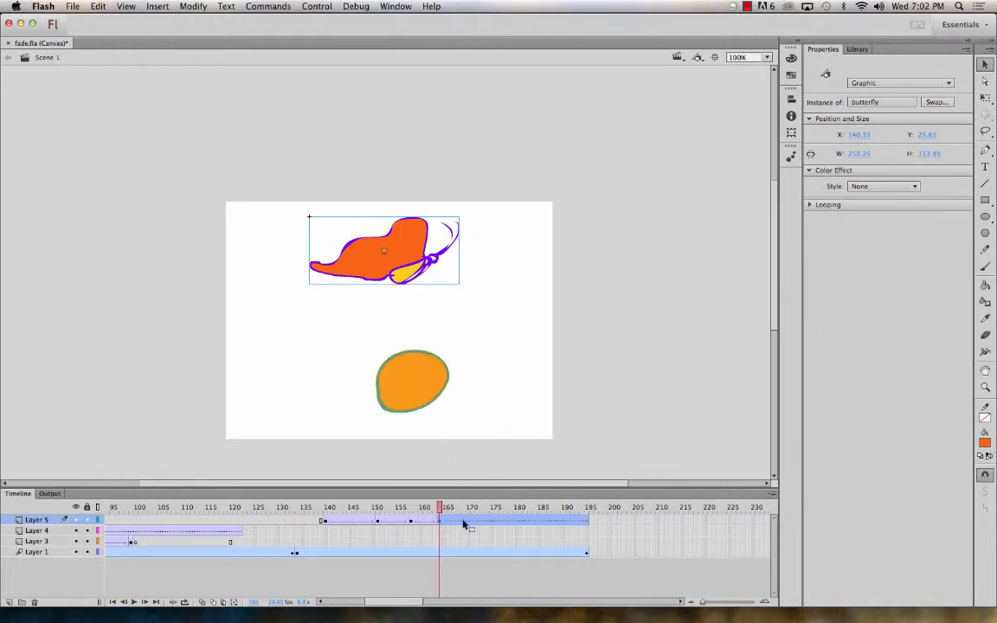
# Add a Layer 5 keyframe at frame 172 and move the butterfly down to about X 165, Y 106.
pyautogui.click(475, 520)
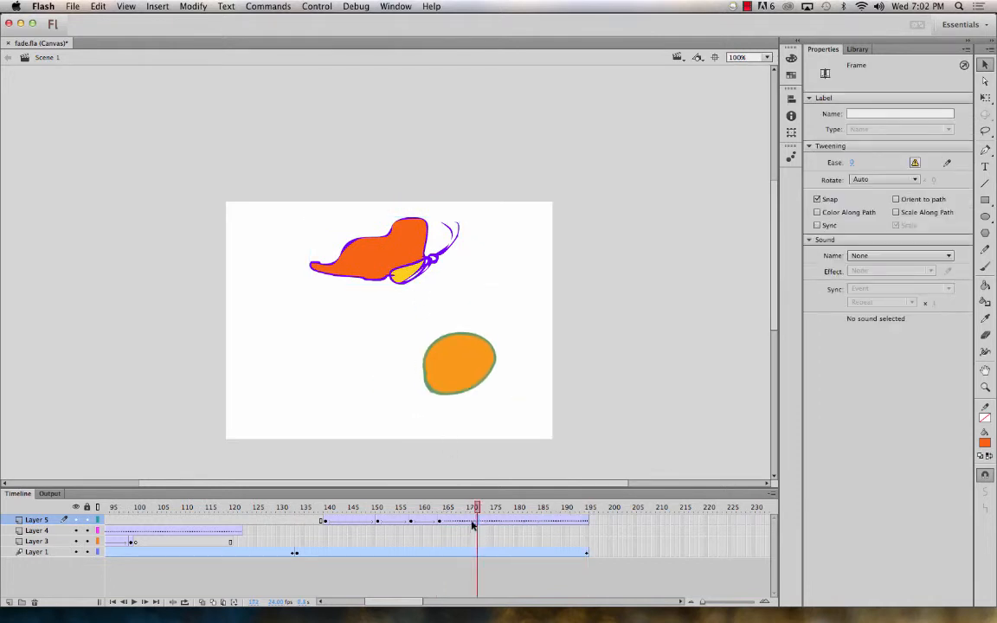
pyautogui.click(380, 253)
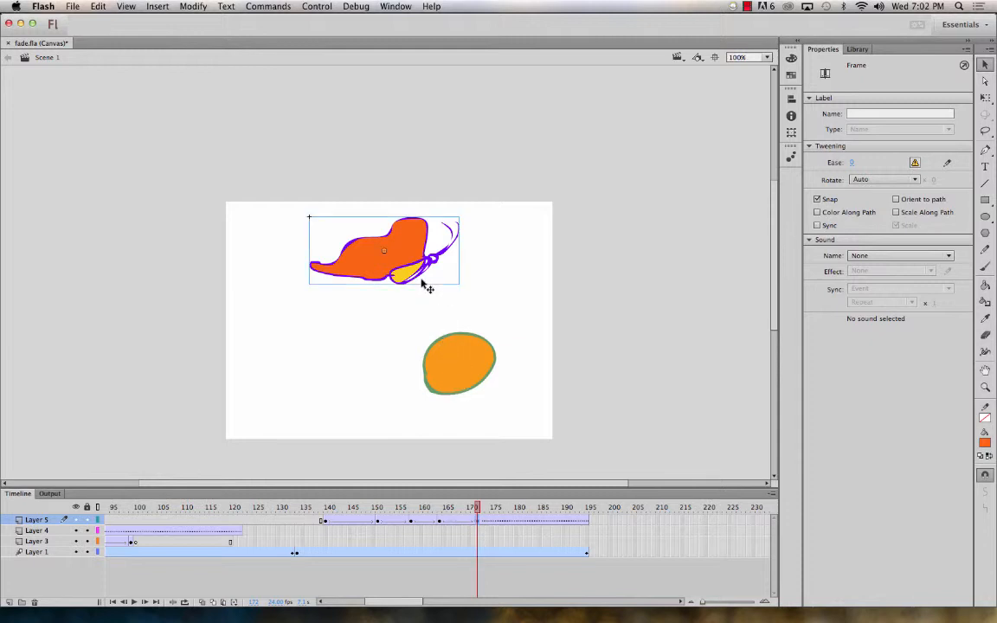
pyautogui.moveTo(400, 250); pyautogui.dragTo(414, 296)
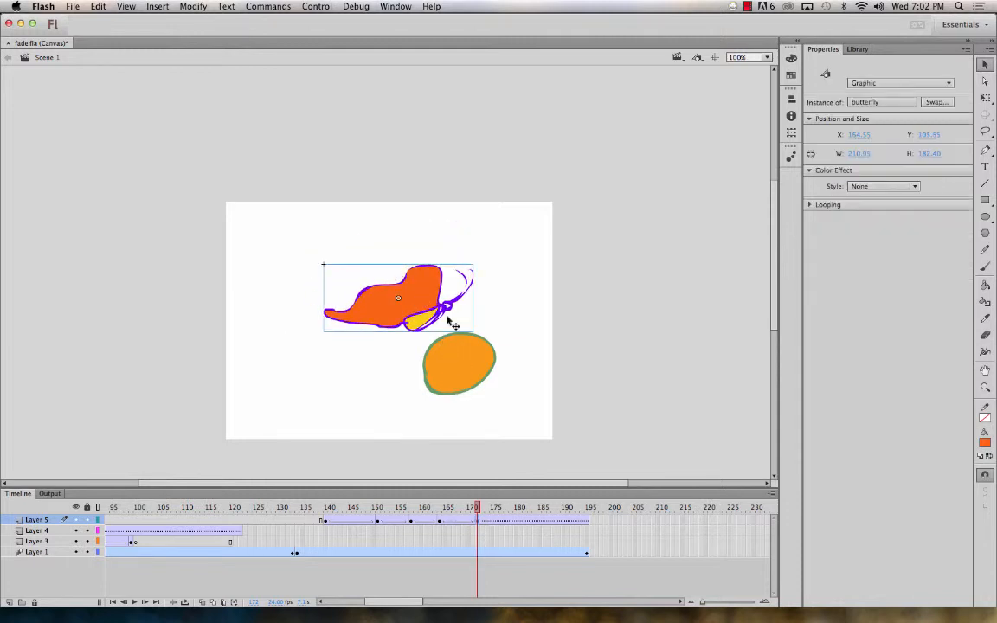
# Add Layer 5 keyframes at frames 180, 188 and 195, moving the butterfly off the stage's right side to about X 569, Y 80 at frame 188.
pyautogui.click(514, 512)
pyautogui.press('F6')
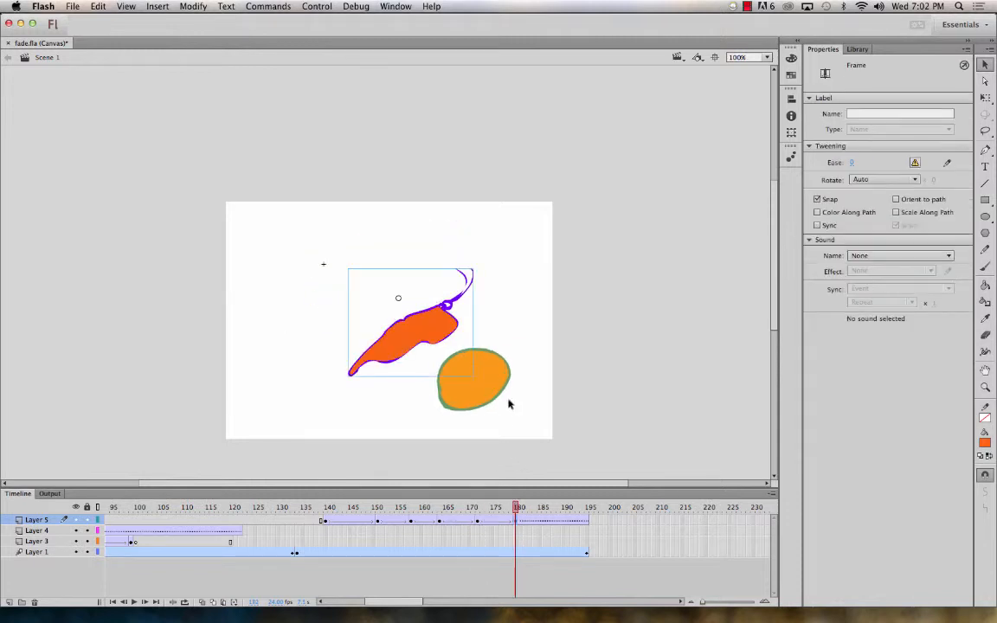
pyautogui.click(554, 522)
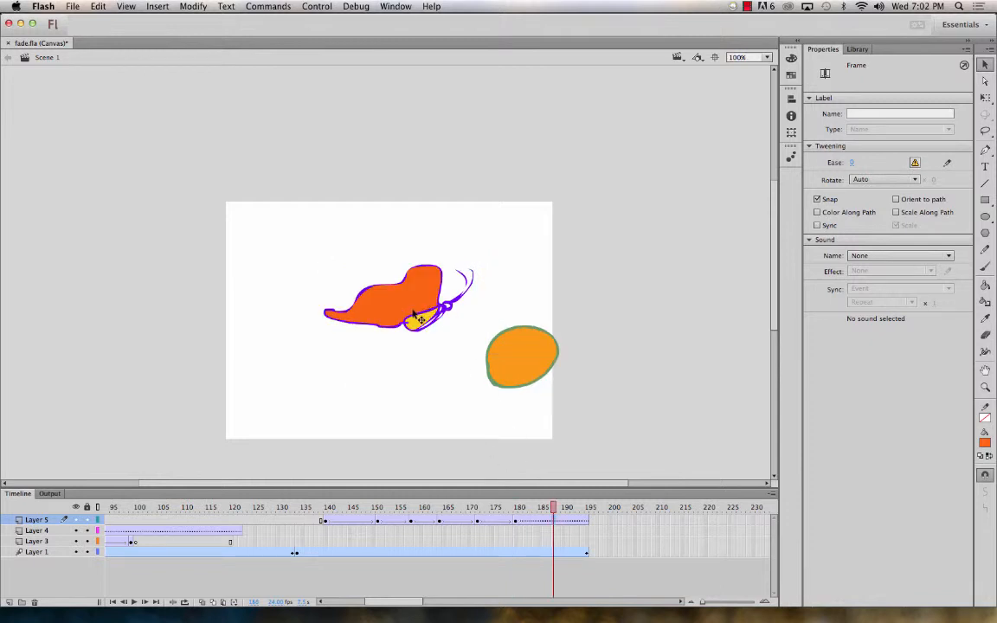
pyautogui.moveTo(416, 347); pyautogui.dragTo(520, 295)
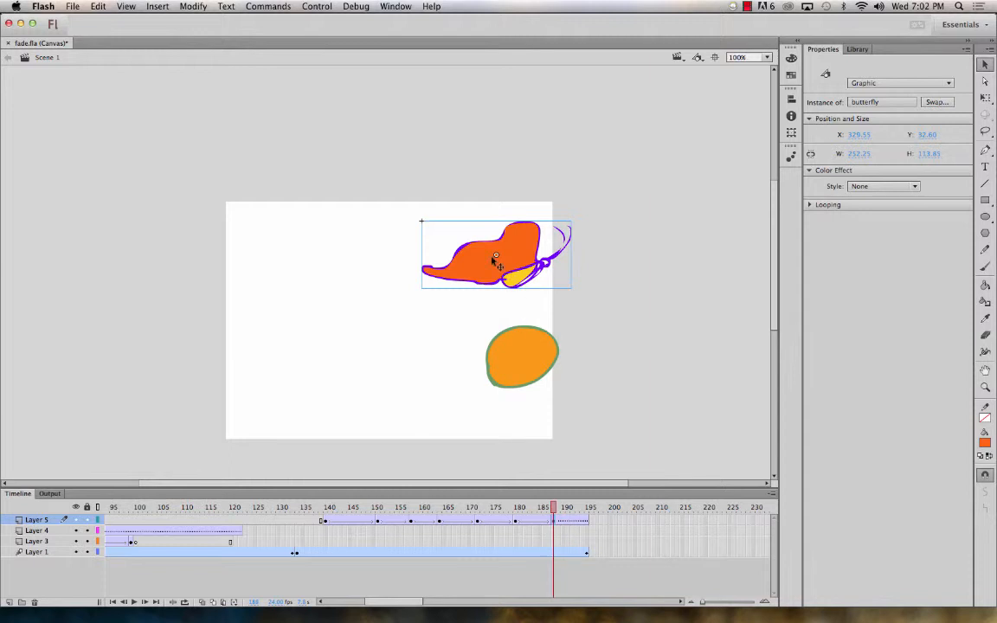
pyautogui.moveTo(494, 262); pyautogui.dragTo(635, 290)
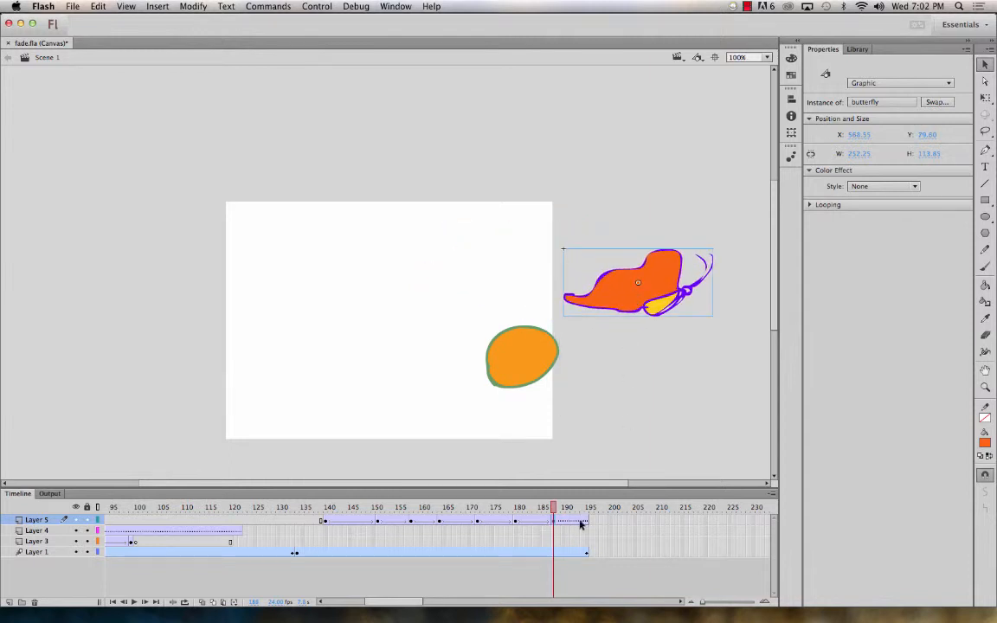
pyautogui.click(588, 521)
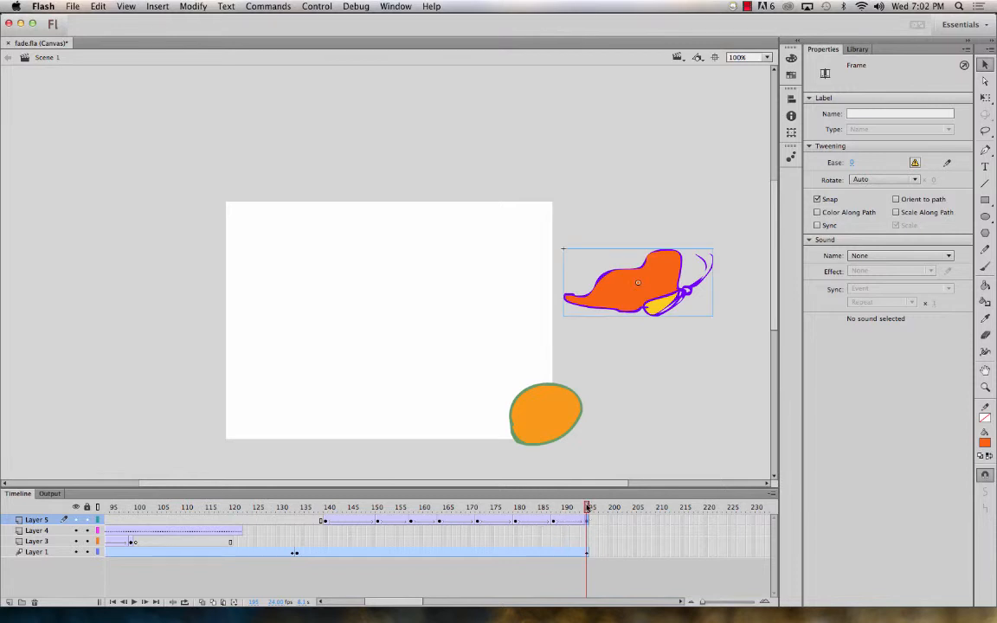
# Shift the butterfly slightly up and left at the frame 180 keyframe, and scrub through the end of its flight.
pyautogui.moveTo(588, 508); pyautogui.dragTo(516, 521)
pyautogui.moveTo(438, 331); pyautogui.dragTo(385, 275)
pyautogui.click(514, 508)
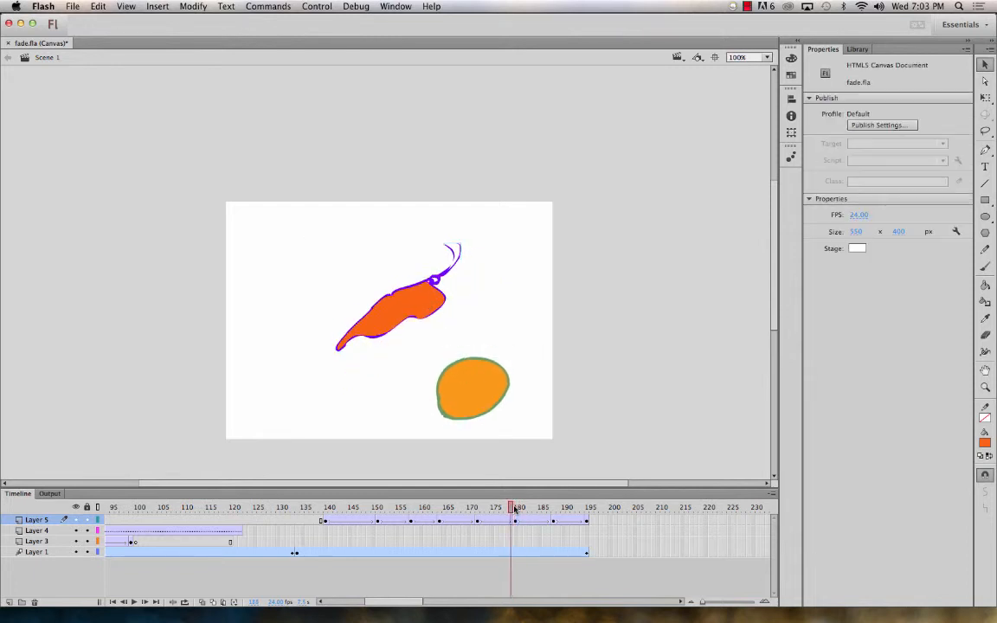
pyautogui.moveTo(515, 508); pyautogui.dragTo(578, 508)
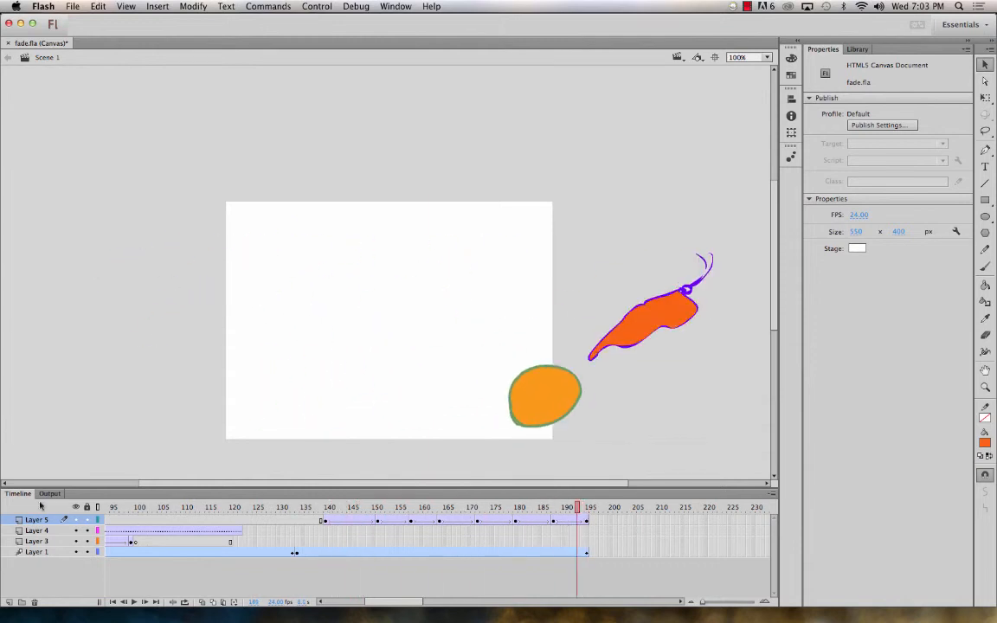
# Add two new layers above Layer 5 and show the document's library.
pyautogui.click(10, 602)
pyautogui.click(10, 602)
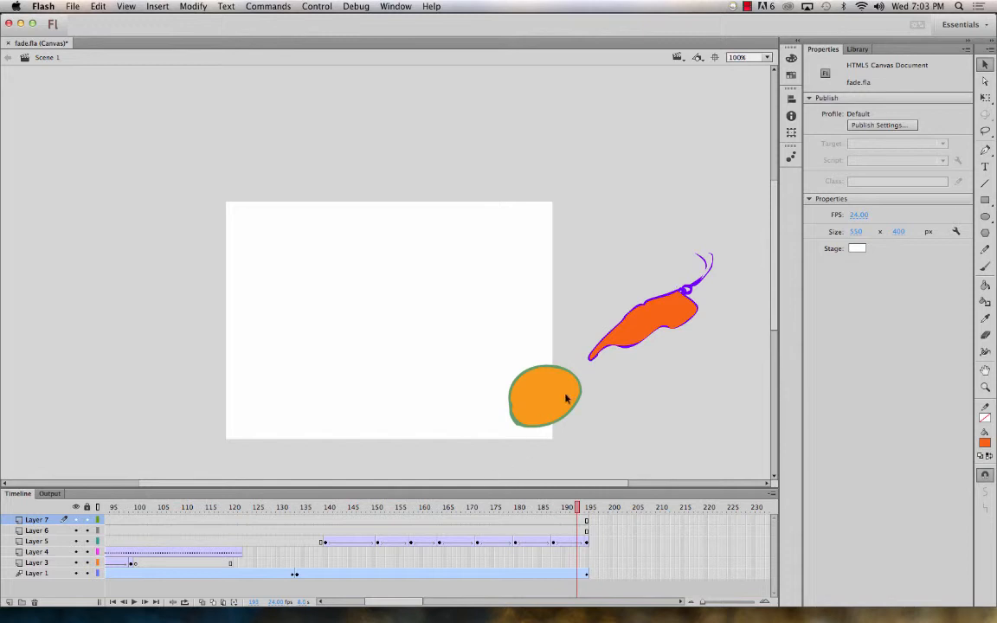
pyautogui.click(859, 50)
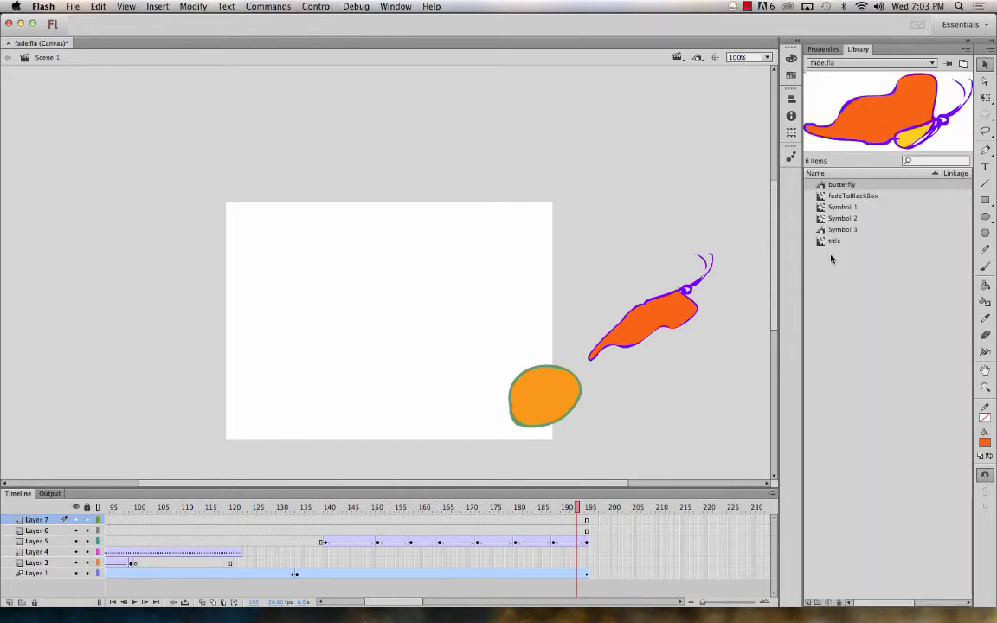
pyautogui.moveTo(821, 187); pyautogui.dragTo(350, 277)
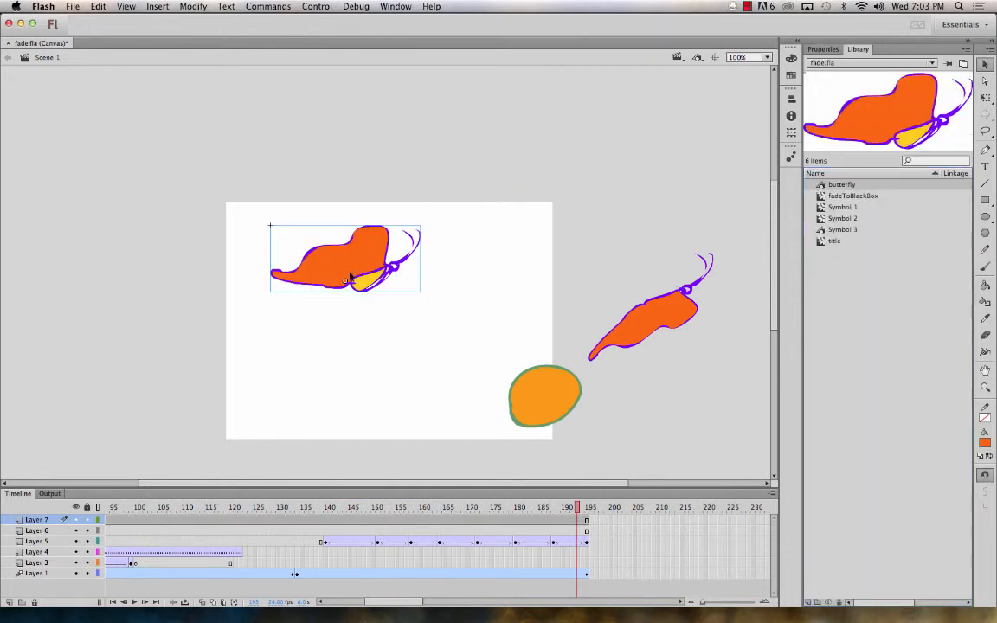
pyautogui.press('q')
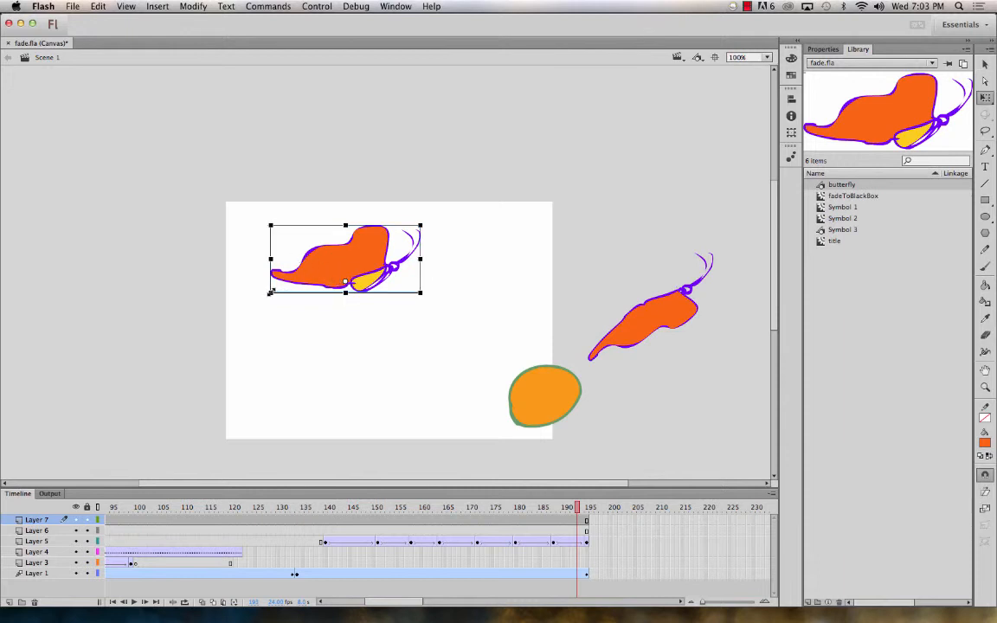
pyautogui.moveTo(270, 293); pyautogui.dragTo(280, 285)
pyautogui.moveTo(356, 273); pyautogui.dragTo(306, 245)
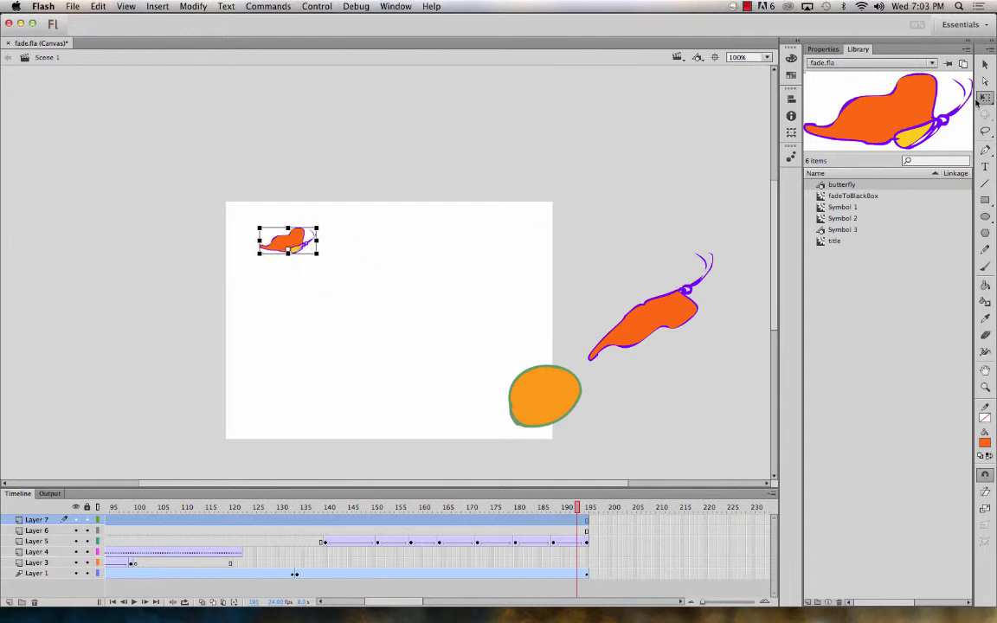
pyautogui.click(985, 65)
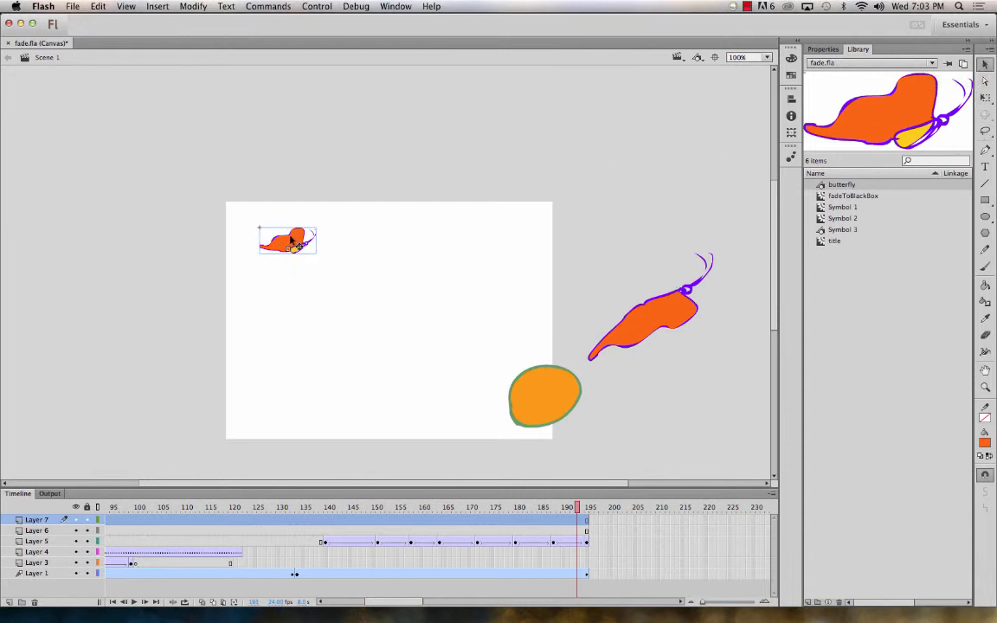
pyautogui.moveTo(291, 239); pyautogui.dragTo(265, 241)
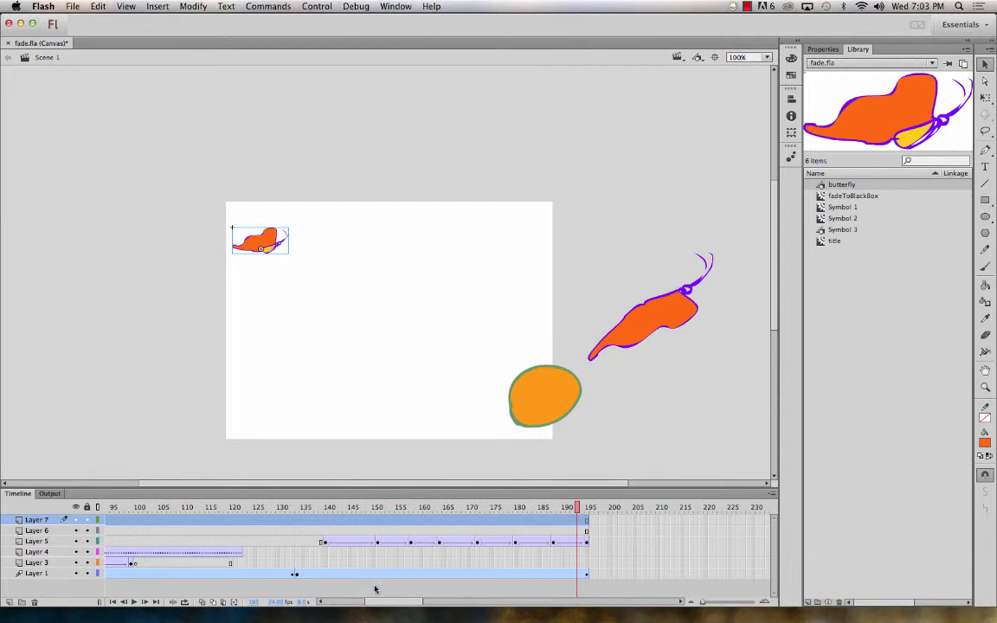
pyautogui.press('super+z')
pyautogui.press('super+z')
pyautogui.press('super+z')
pyautogui.press('super+z')
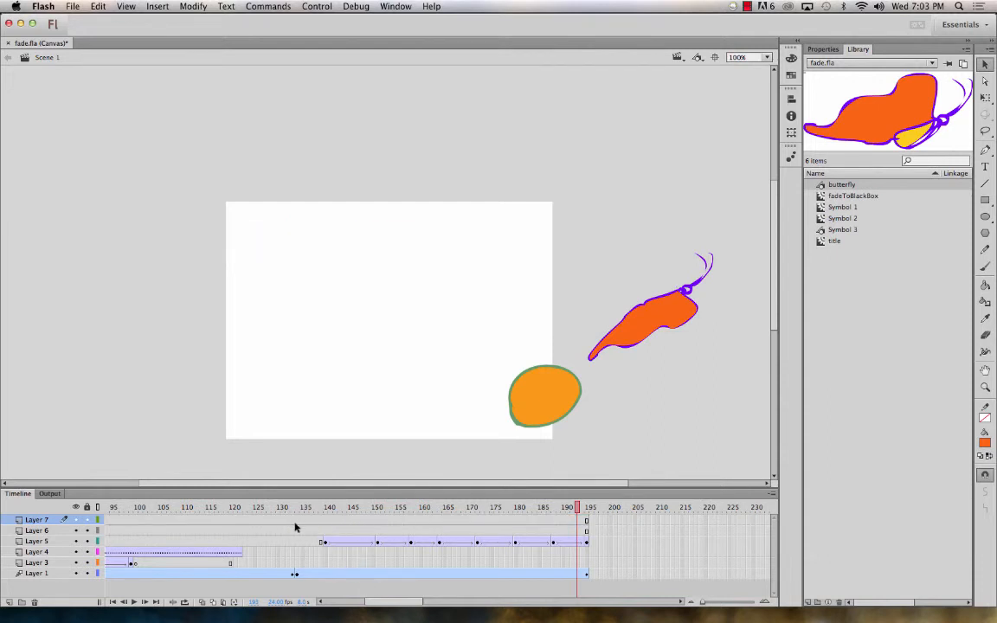
# Place a butterfly symbol on Layer 7 at frame 127, scale it to less than half size and move it just off the stage's left side.
pyautogui.click(261, 517)
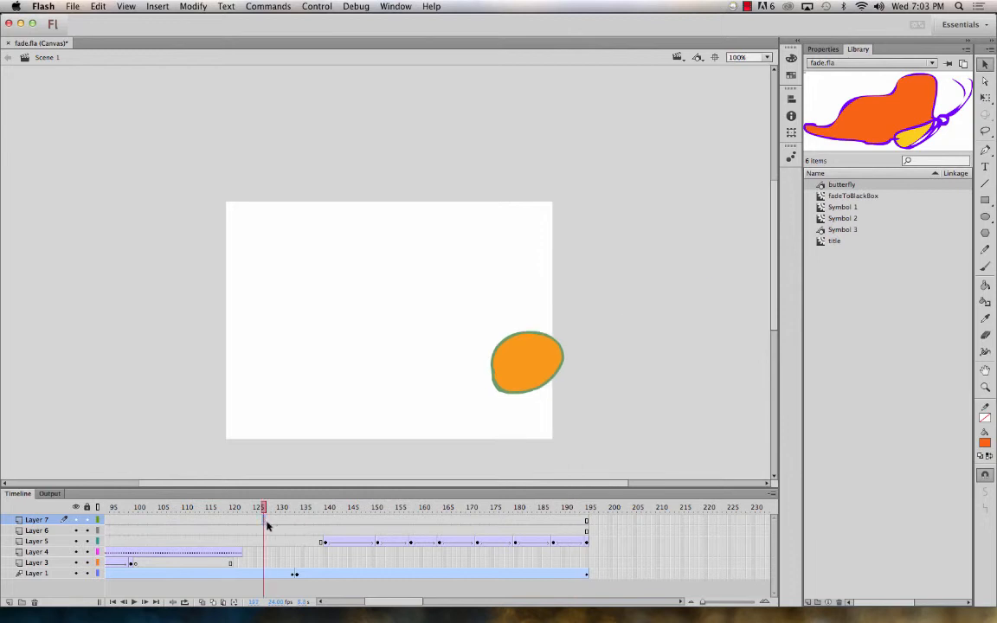
pyautogui.moveTo(842, 184); pyautogui.dragTo(337, 260)
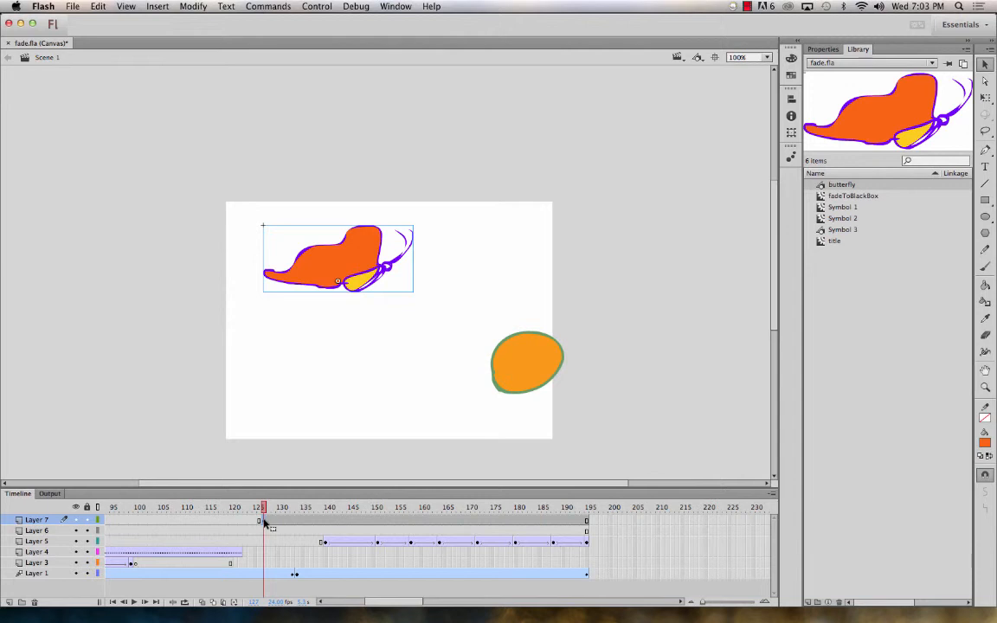
pyautogui.press('q')
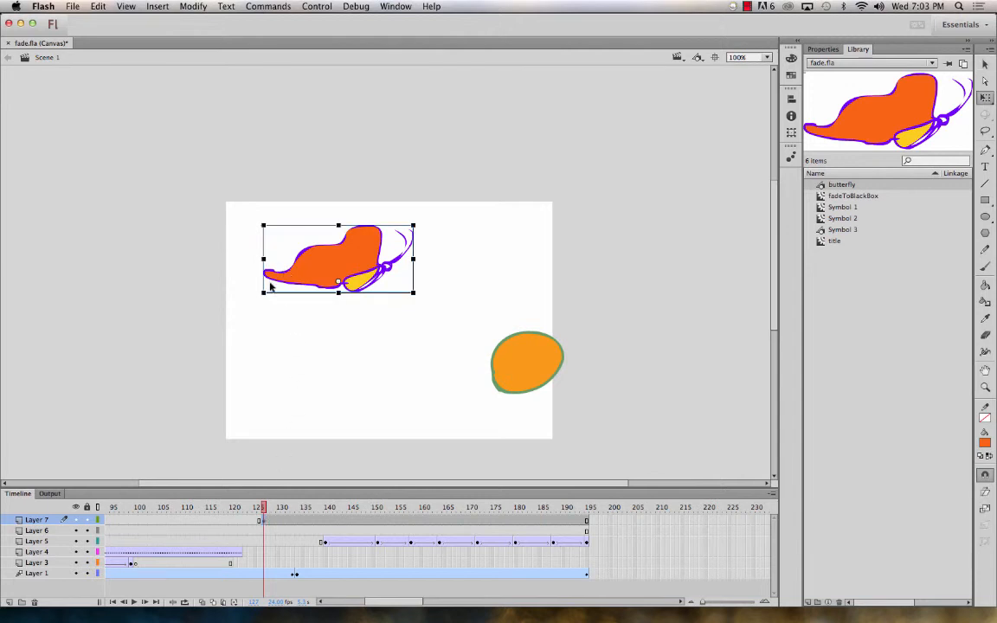
pyautogui.moveTo(262, 293); pyautogui.dragTo(187, 254)
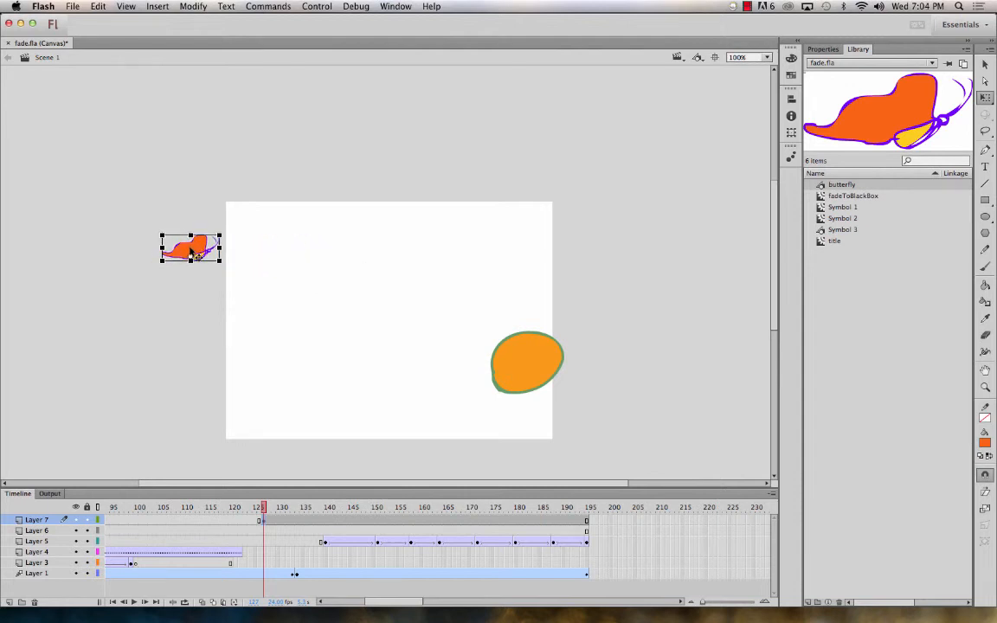
# Create a motion tween on the small butterfly's Layer 7 frames.
pyautogui.rightClick(291, 520)
pyautogui.click(303, 329)
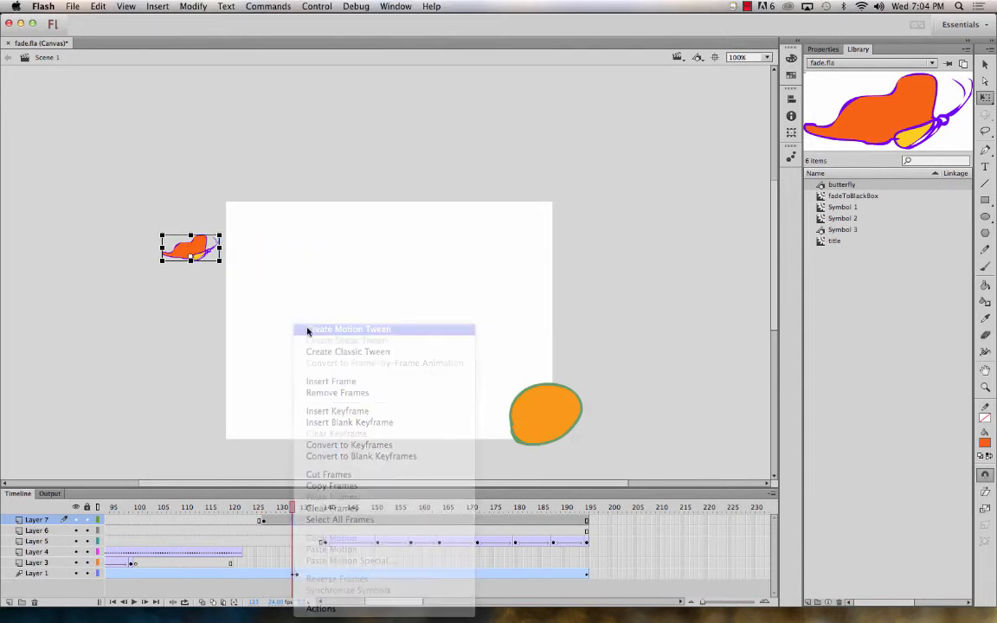
# Move the small butterfly to the stage's upper middle at frame 148 and to its left half, near mid-height, at frame 168.
pyautogui.moveTo(295, 506); pyautogui.dragTo(367, 476)
pyautogui.click(190, 258)
pyautogui.moveTo(193, 259); pyautogui.dragTo(375, 238)
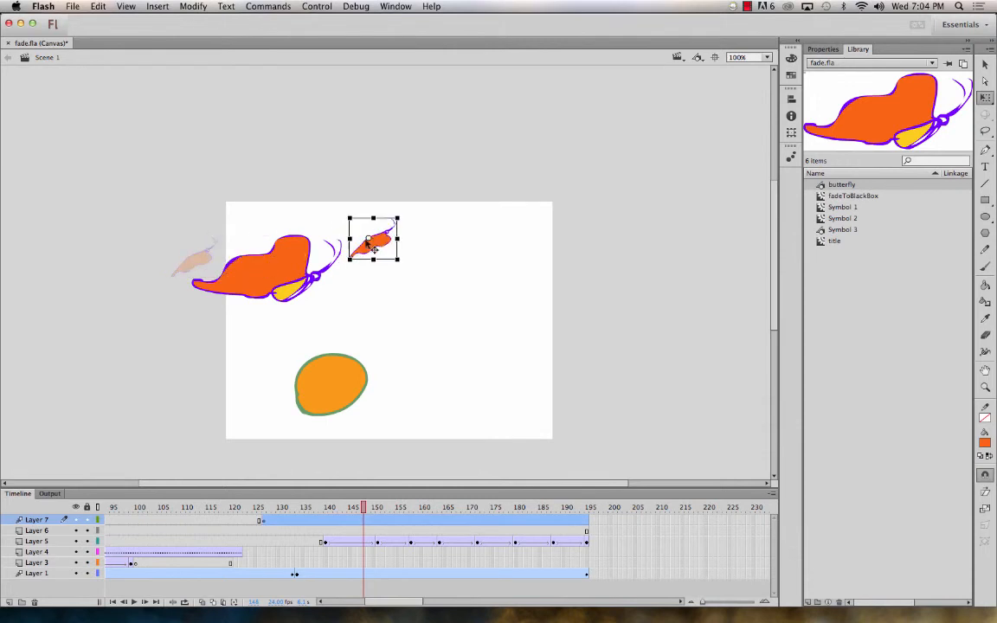
pyautogui.moveTo(364, 509); pyautogui.dragTo(459, 508)
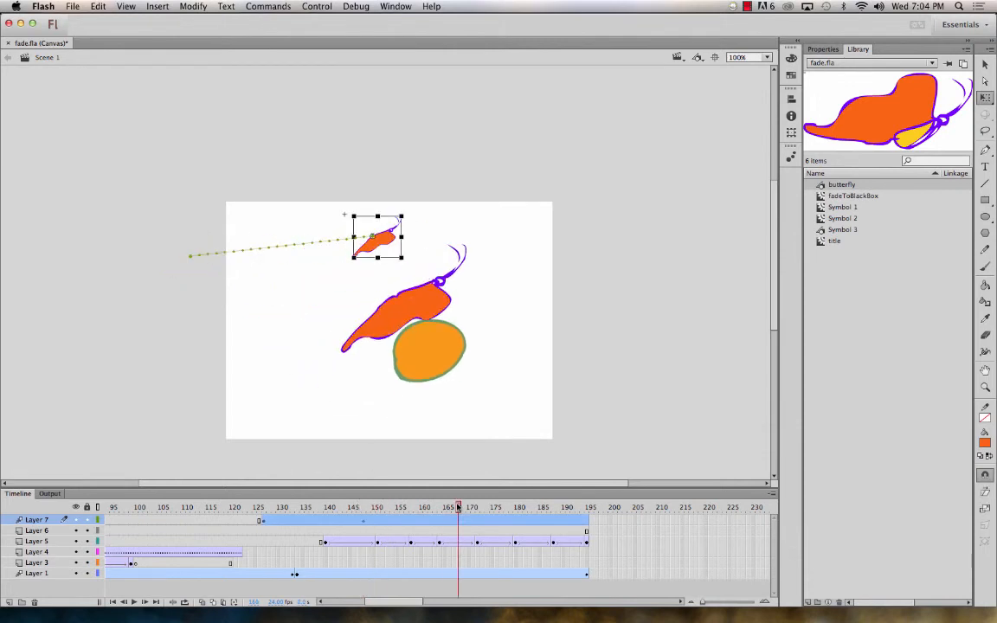
pyautogui.moveTo(372, 251); pyautogui.dragTo(312, 330)
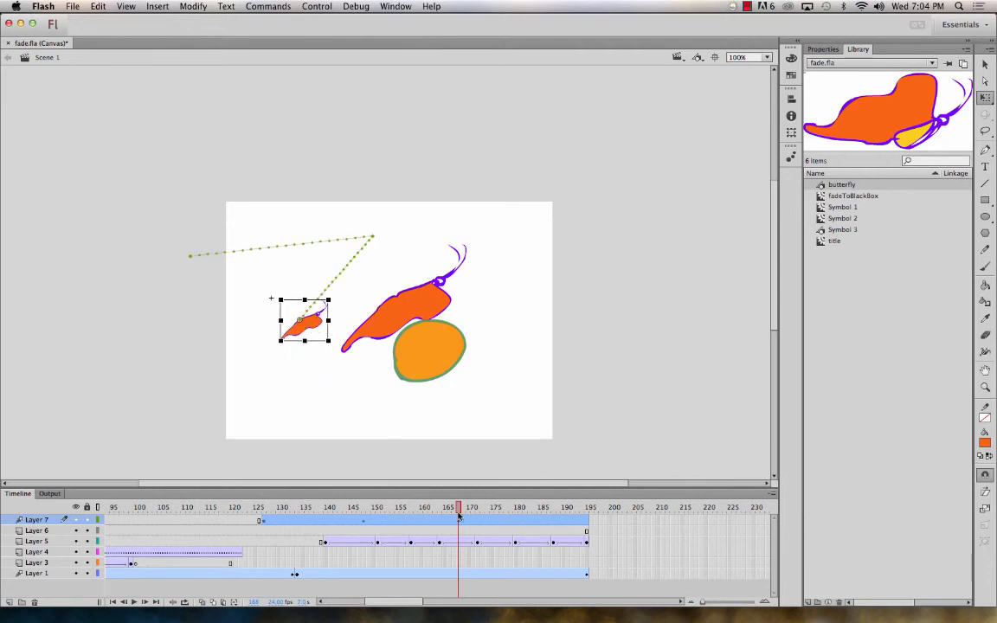
# Move the small butterfly just off the stage's lower right side at frame 195 and shift its motion path slightly up and left.
pyautogui.moveTo(459, 516); pyautogui.dragTo(587, 513)
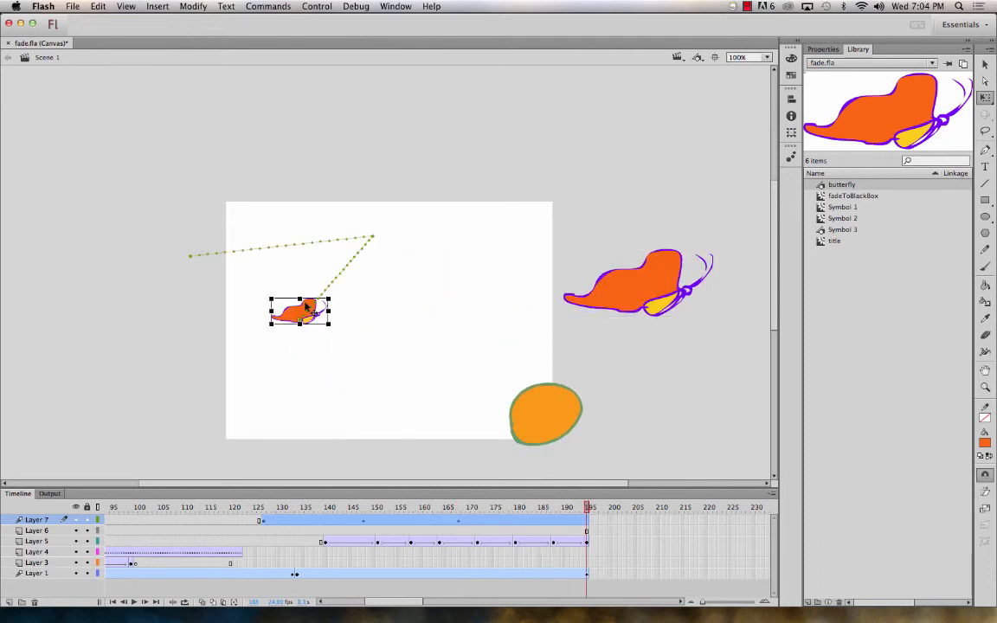
pyautogui.moveTo(305, 305); pyautogui.dragTo(475, 230)
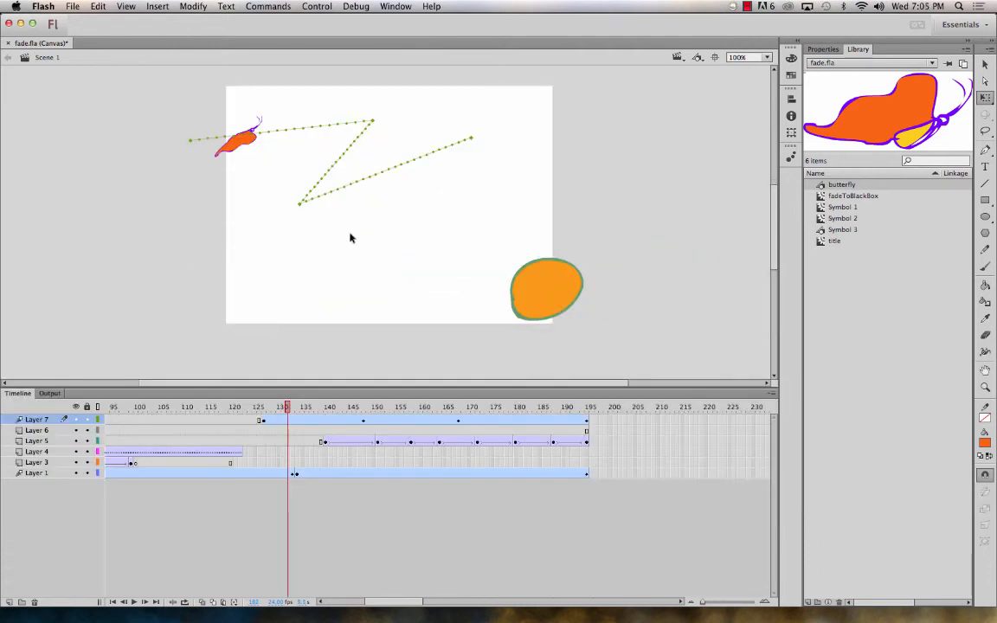
pyautogui.click(587, 409)
pyautogui.moveTo(478, 134); pyautogui.dragTo(606, 265)
pyautogui.moveTo(456, 236)
pyautogui.mouseDown()
pyautogui.moveTo(450, 139)
pyautogui.moveTo(445, 242)
pyautogui.mouseUp()
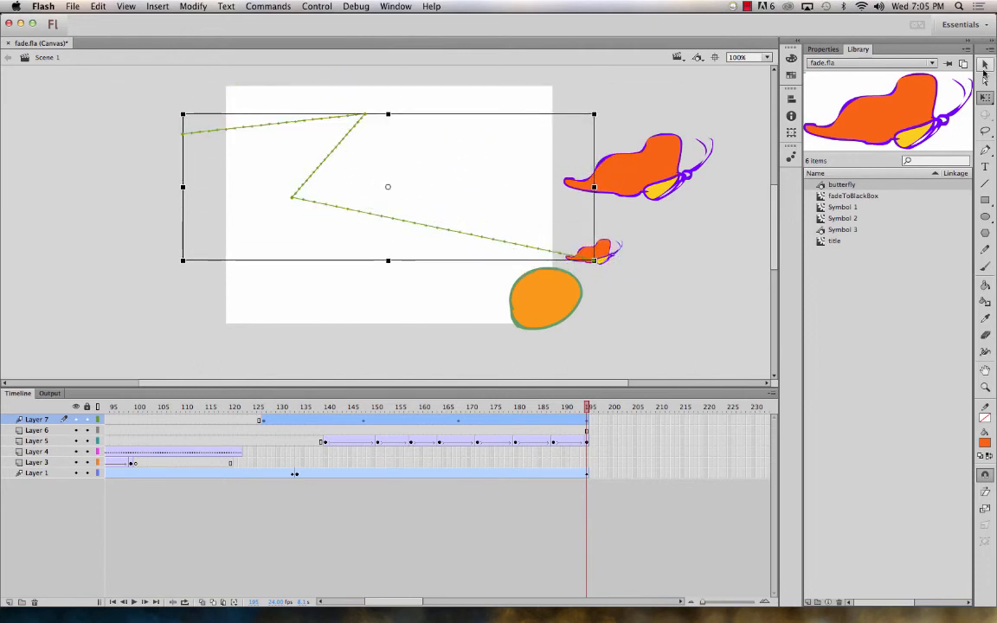
# Bend the three straight segments of the small butterfly's motion path into wide curves with the Selection tool.
pyautogui.click(985, 66)
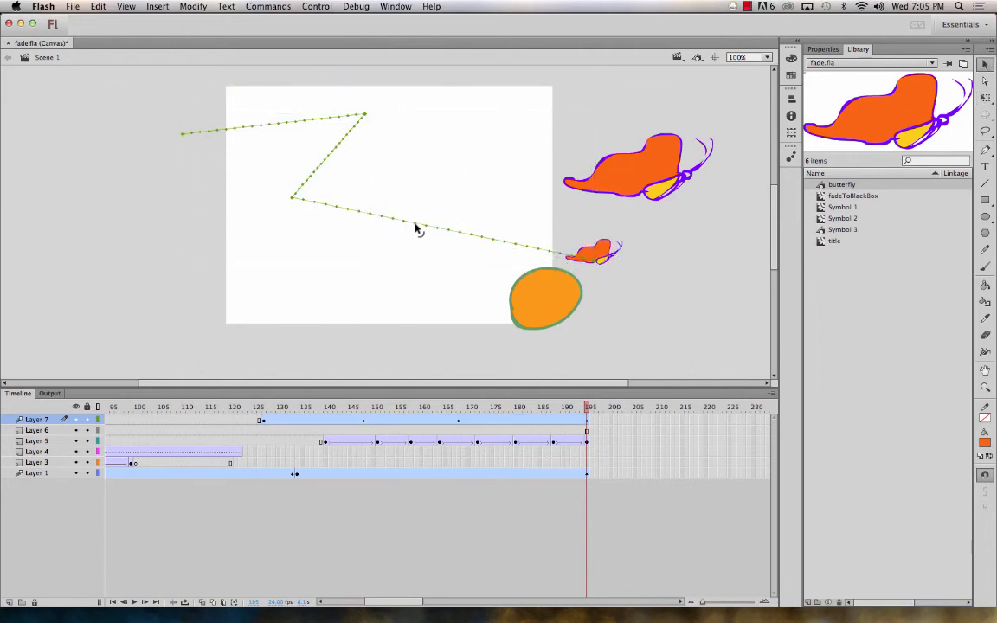
pyautogui.moveTo(416, 227); pyautogui.dragTo(453, 145)
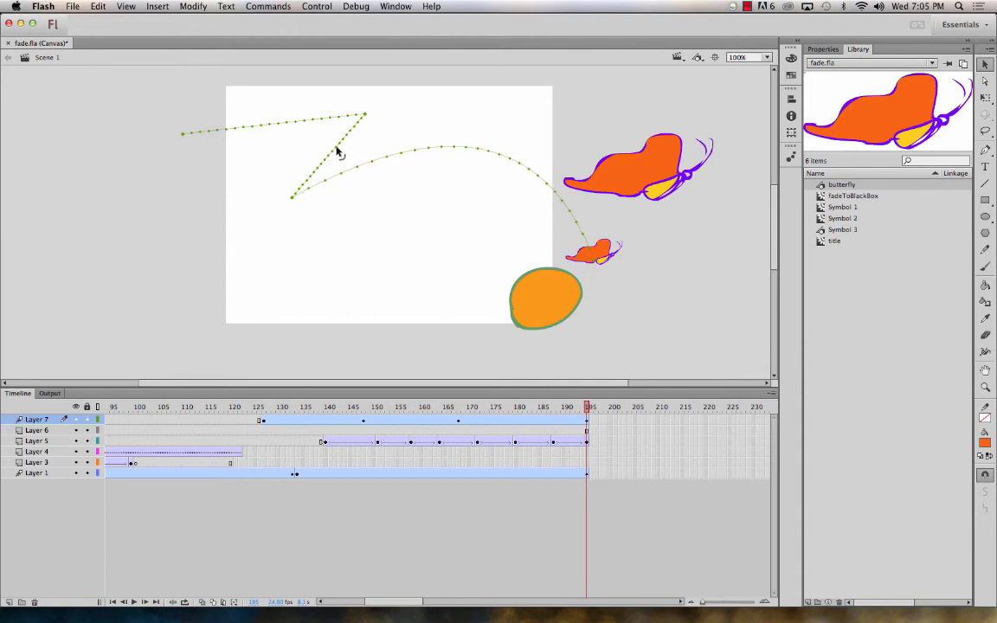
pyautogui.moveTo(338, 152); pyautogui.dragTo(439, 220)
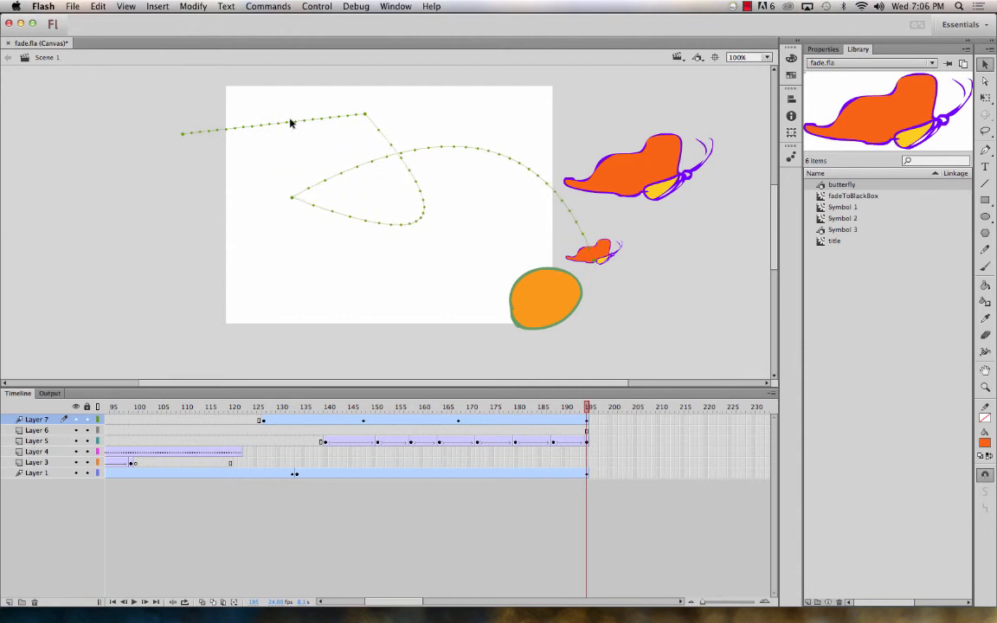
pyautogui.moveTo(291, 123); pyautogui.dragTo(346, 290)
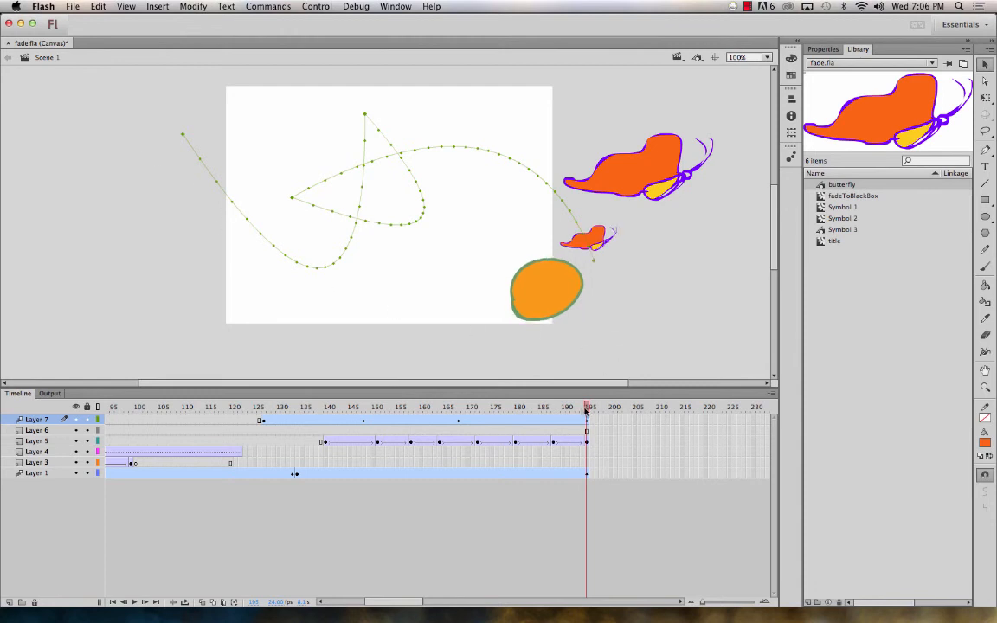
# Hide Layer 5, scrub the small butterfly's flight, and reshape its path by bowing the middle segment left and making the first curve shallower.
pyautogui.moveTo(585, 415); pyautogui.dragTo(288, 407)
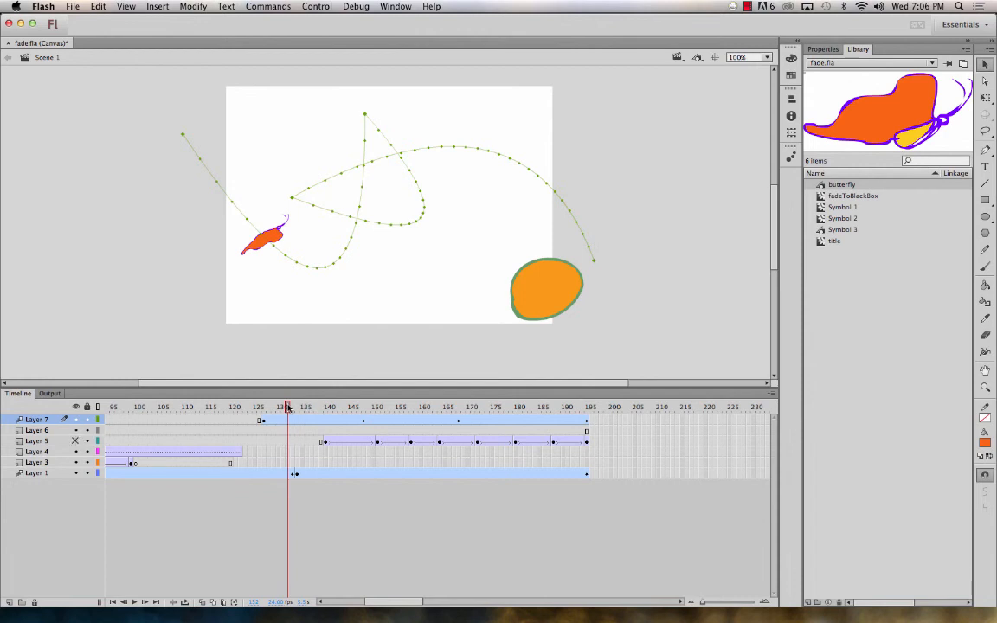
pyautogui.moveTo(288, 406); pyautogui.dragTo(436, 418)
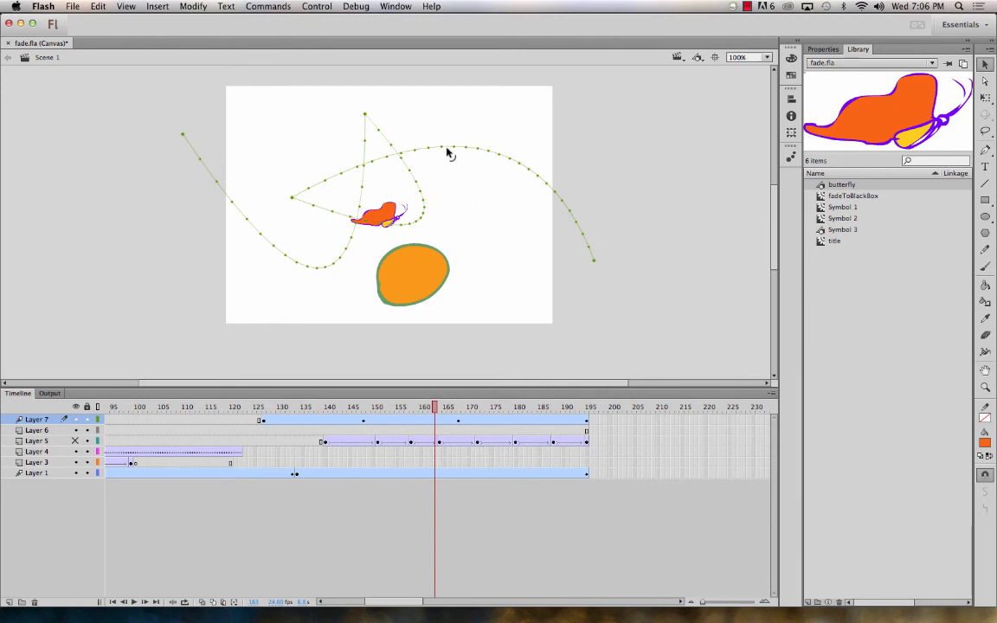
pyautogui.moveTo(449, 149); pyautogui.dragTo(232, 84)
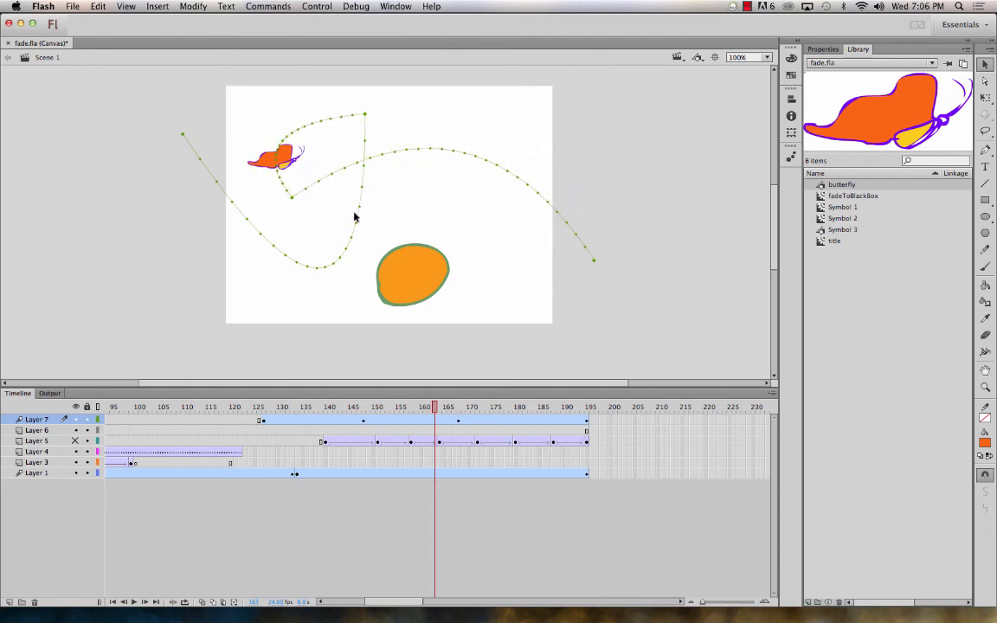
pyautogui.moveTo(357, 220); pyautogui.dragTo(370, 204)
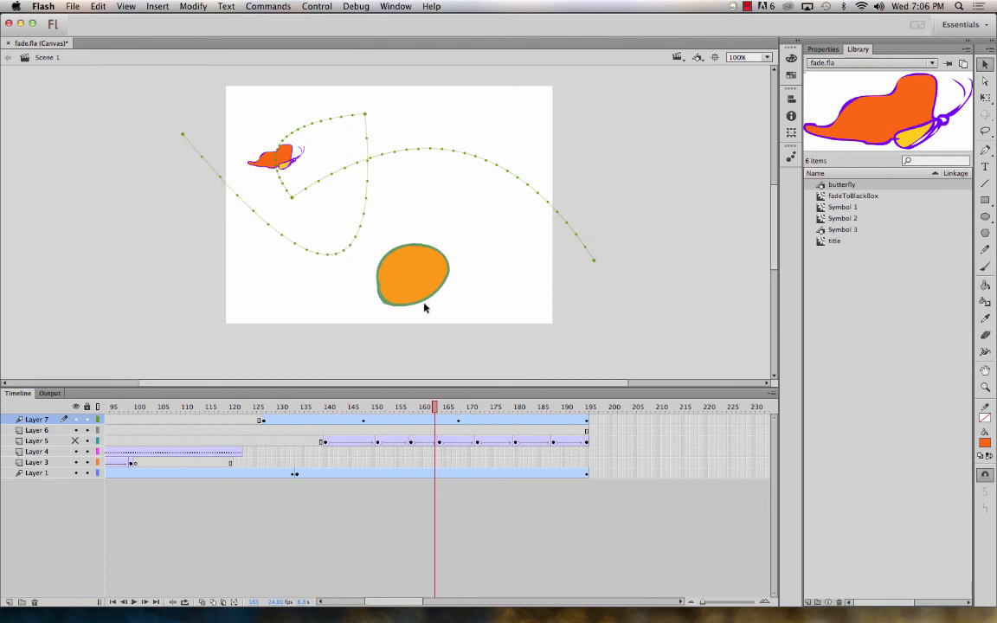